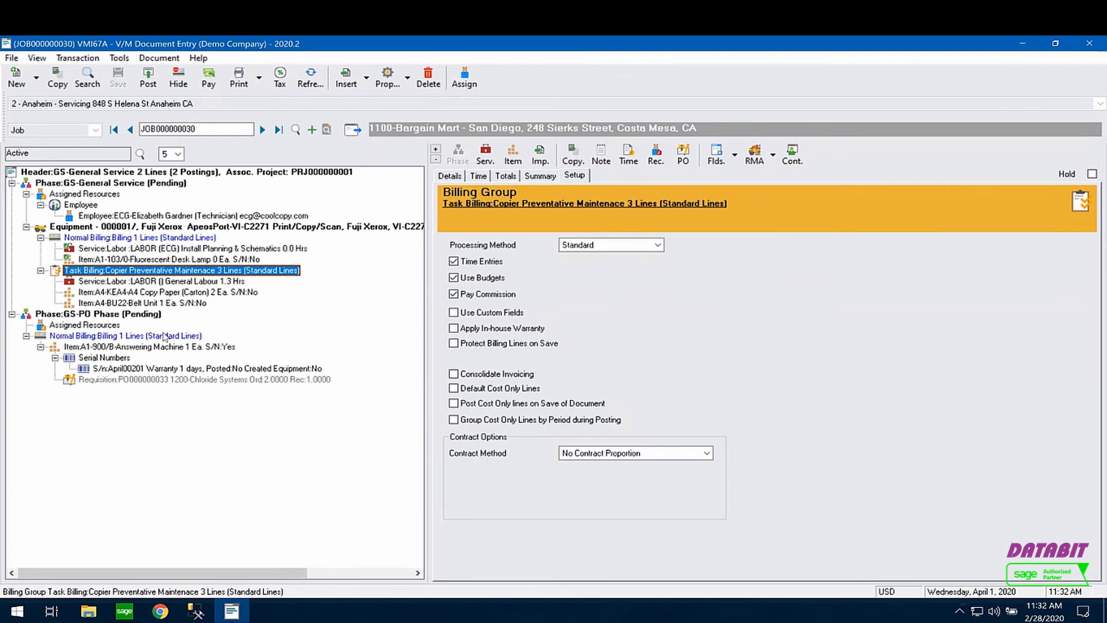
Step: Clear the document entry for a new job, and open the V/M Equipment records from the Sage 300 desktop
left_click(312, 130)
left_click(124, 613)
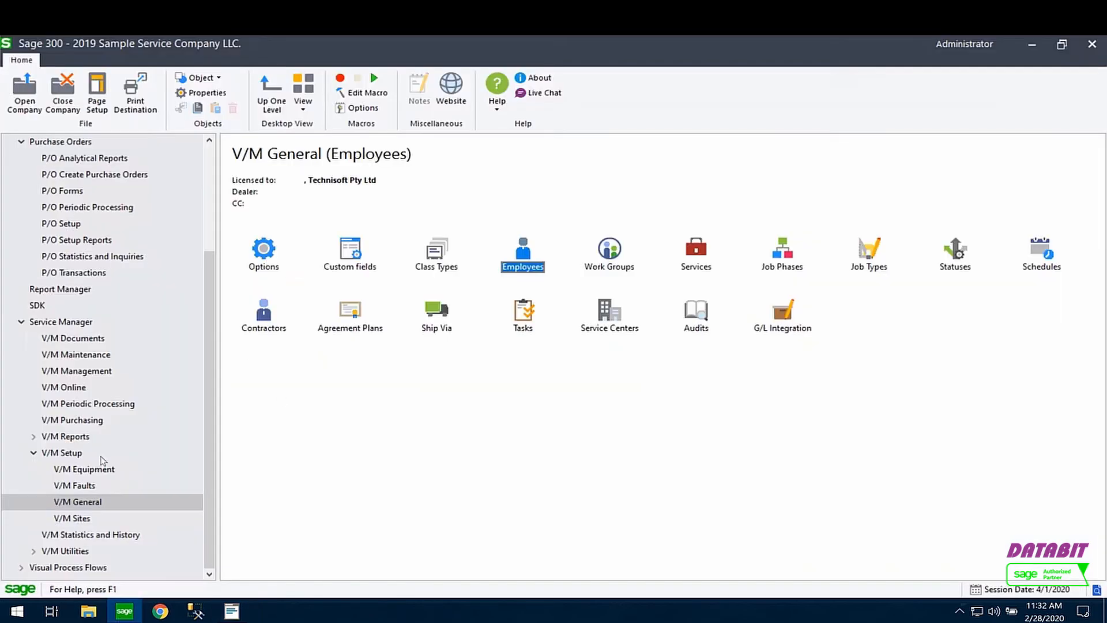
left_click(86, 469)
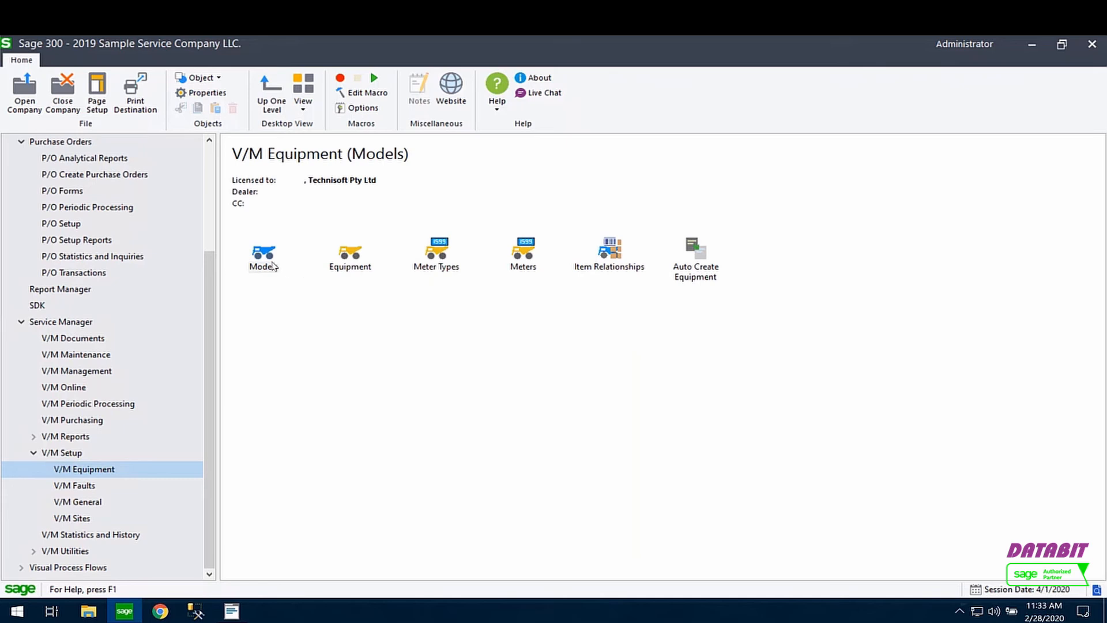
left_click(357, 255)
left_click(479, 299)
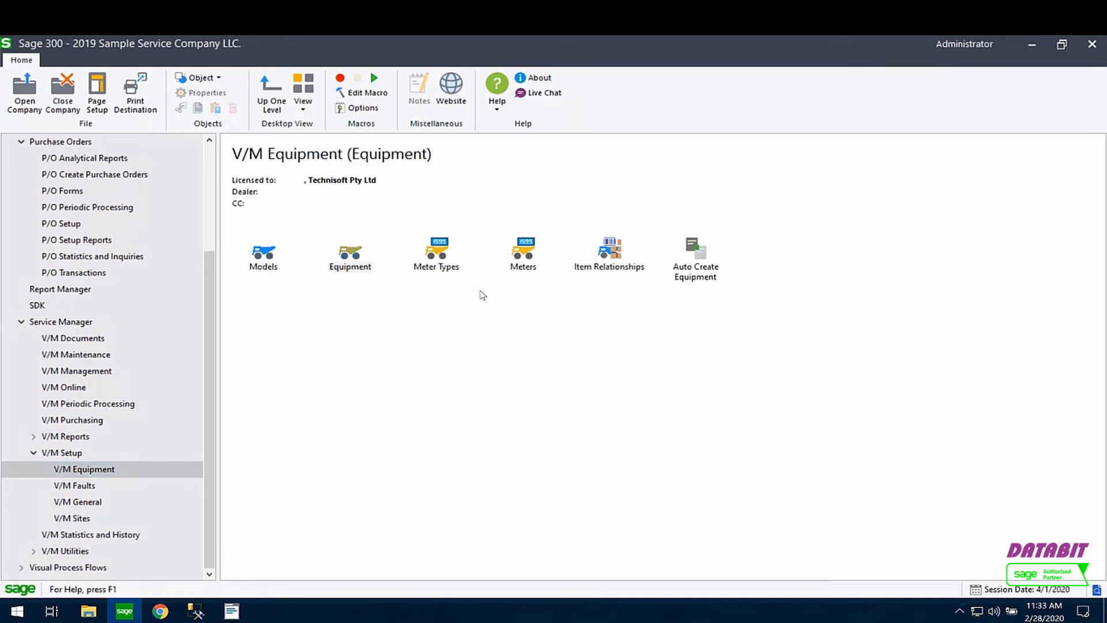
Step: Filter the equipment finder by Equipment Type Internal, enlarge it, and load the first listed Brother MFC-L8850CDW record
left_click(527, 145)
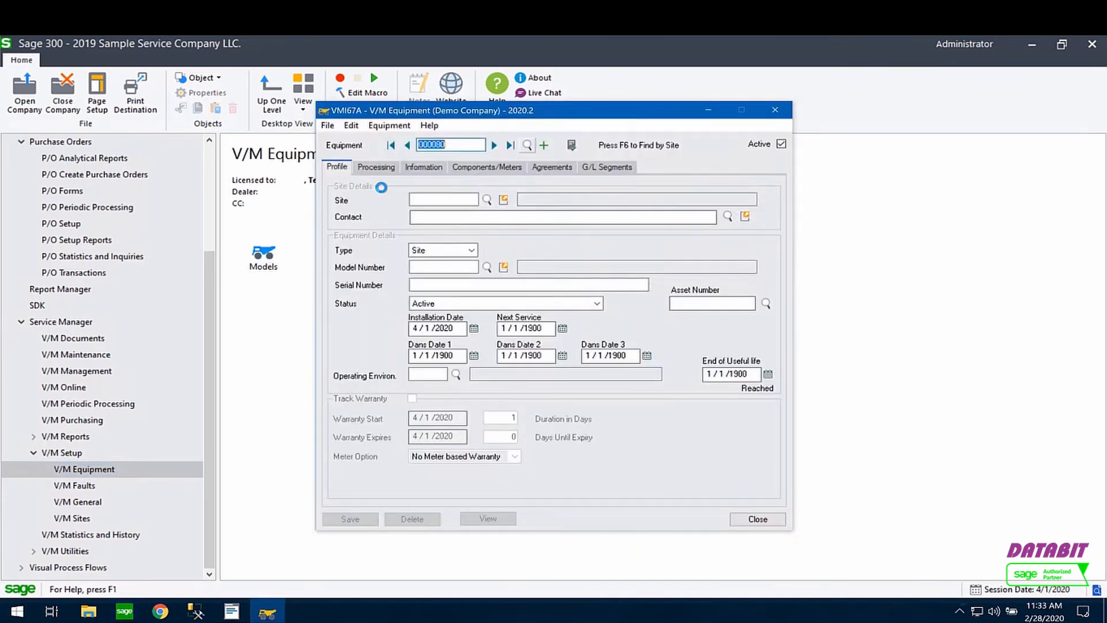
left_click(189, 155)
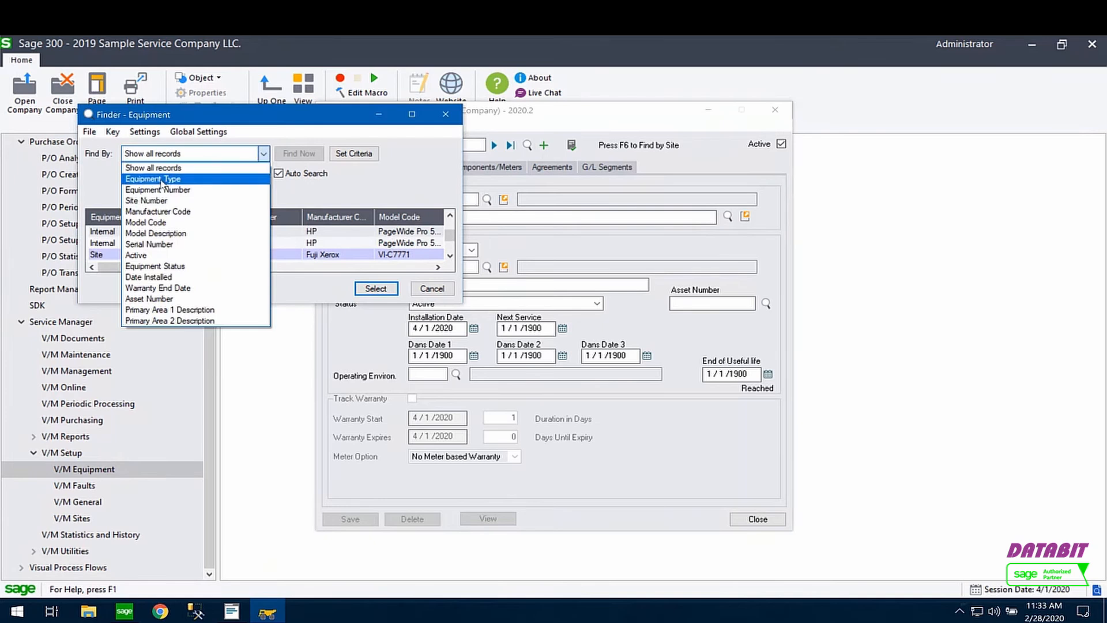
left_click(164, 179)
left_click(188, 193)
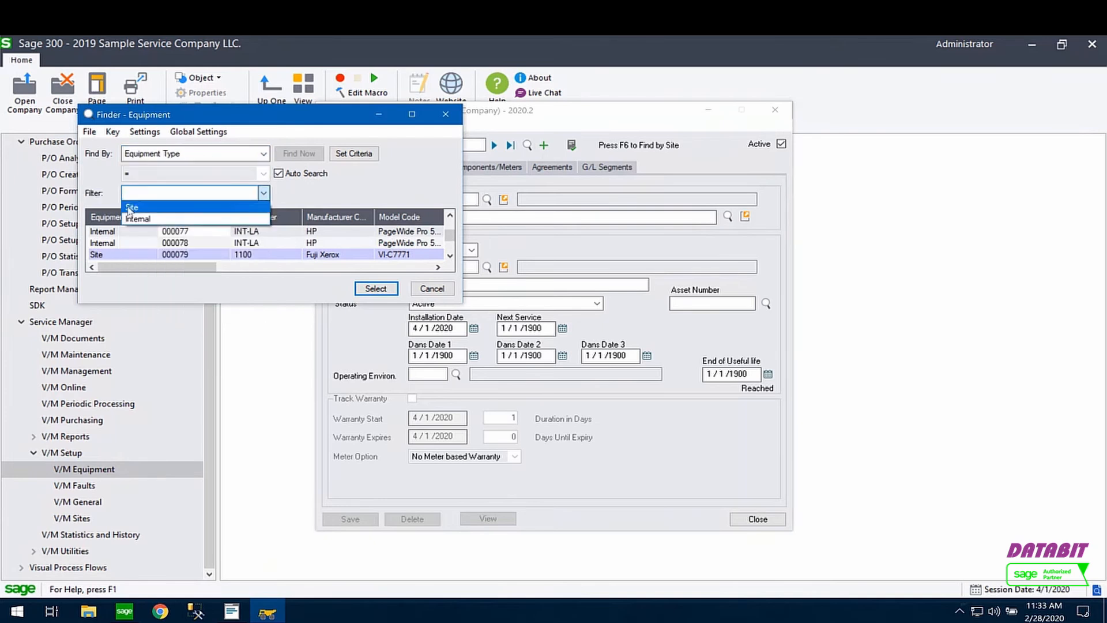
left_click(130, 222)
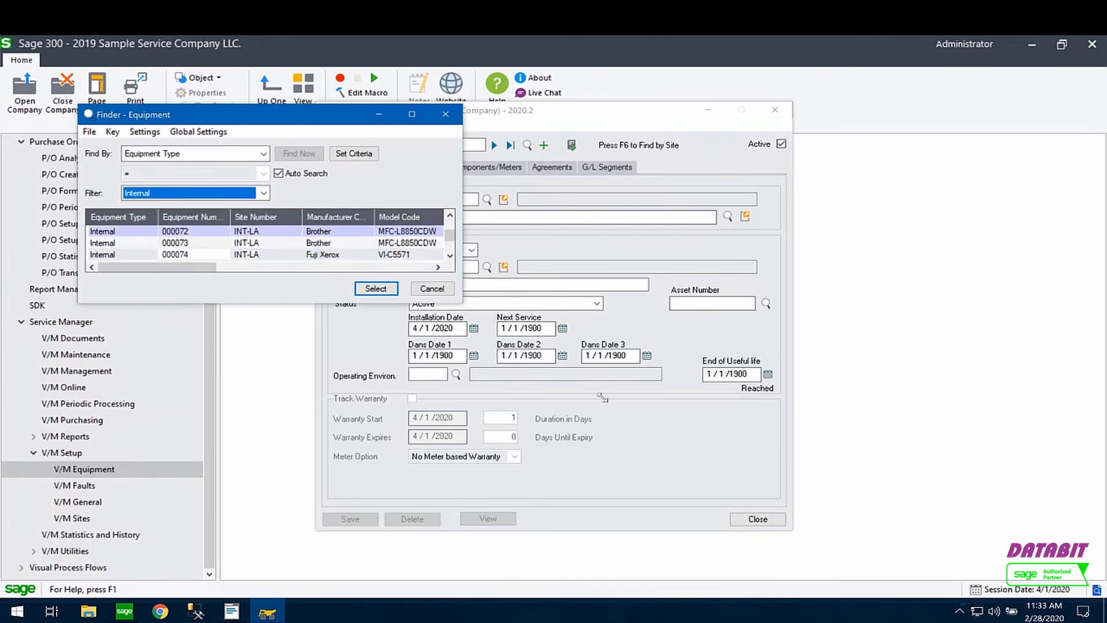
left_click_drag(462, 303, 694, 469)
double_click(321, 234)
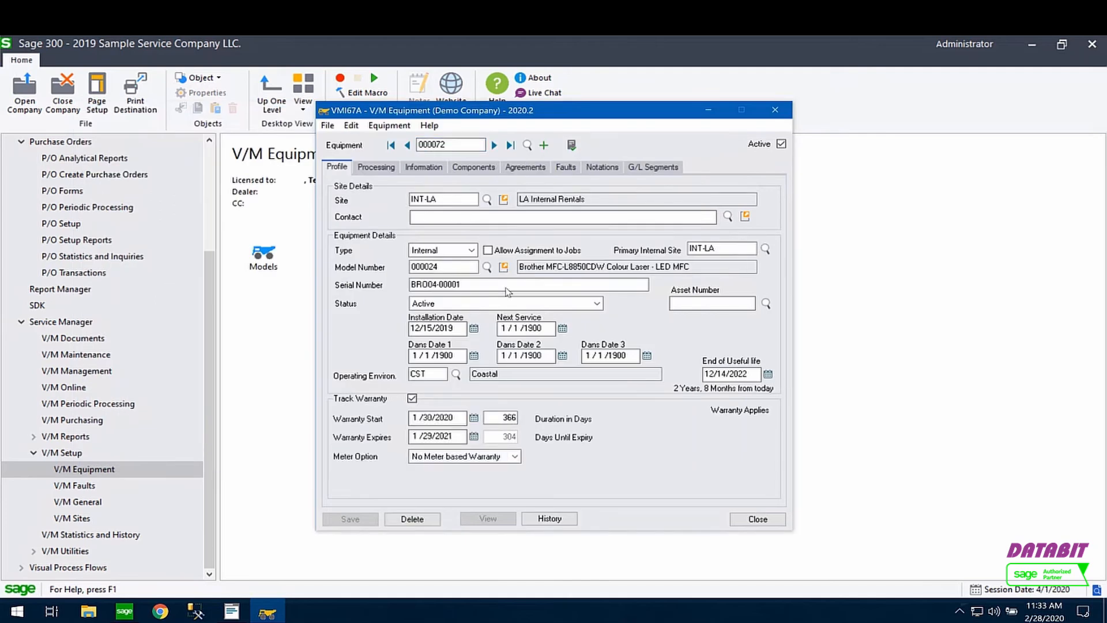
Step: Examine the processing and profile details of the internal equipment record, and close the equipment window
left_click(378, 168)
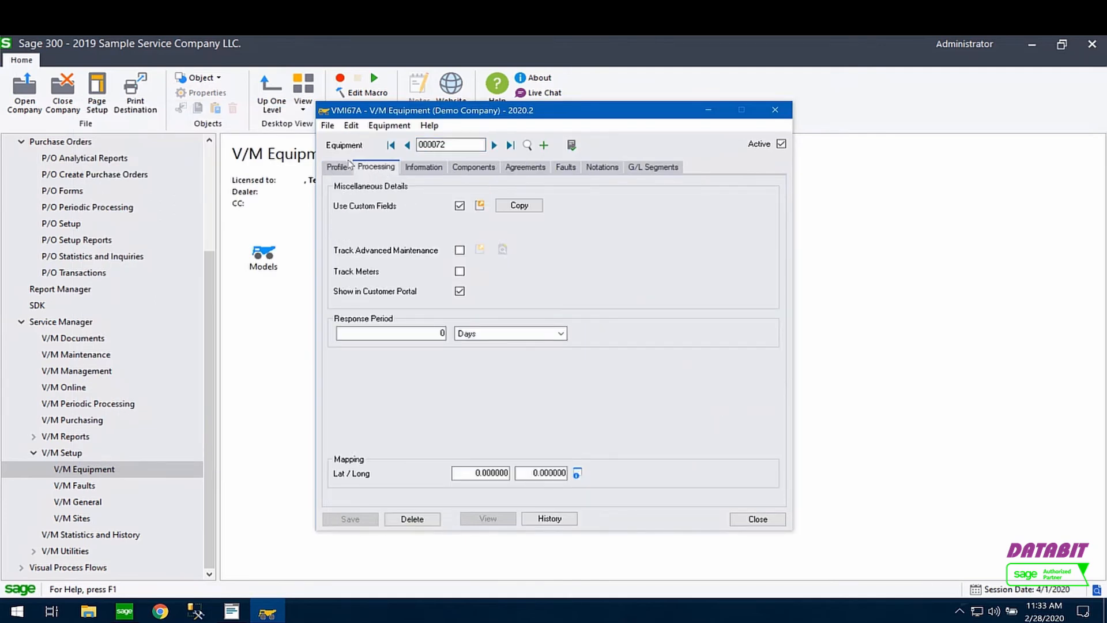
left_click(338, 168)
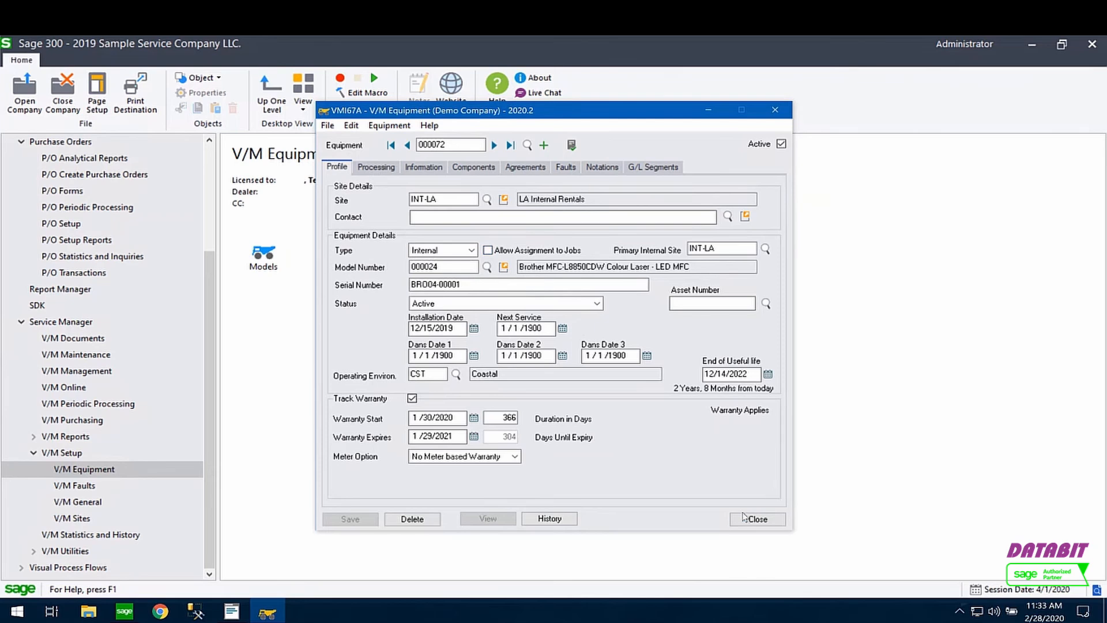
left_click(758, 519)
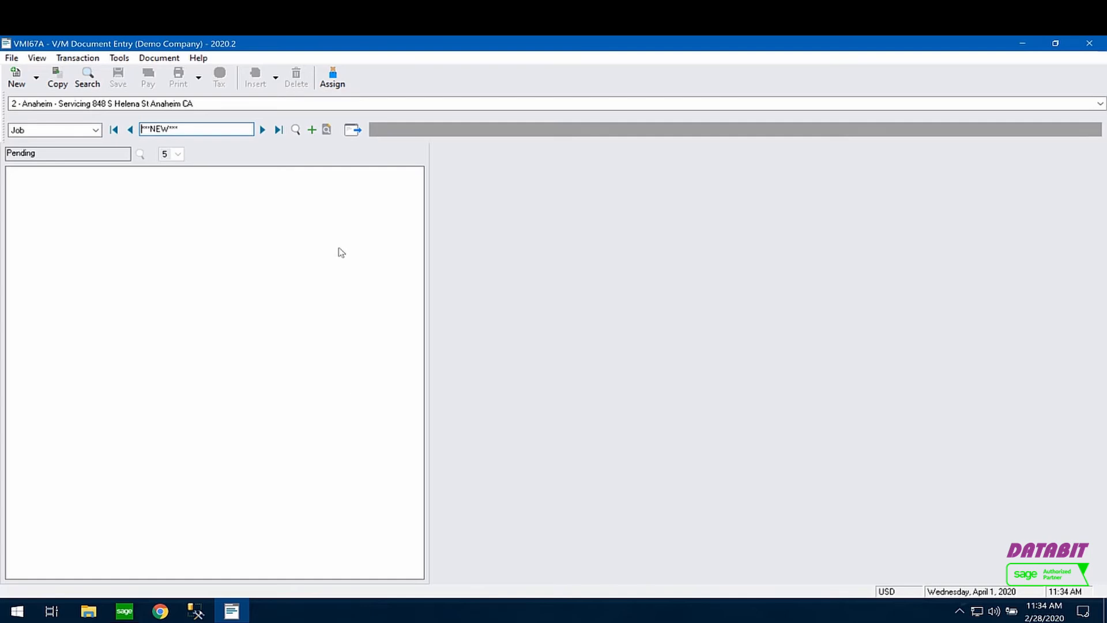
Step: Start a new job header for the Bargain Mart - San Diego site and dismiss the site comments
left_click(352, 131)
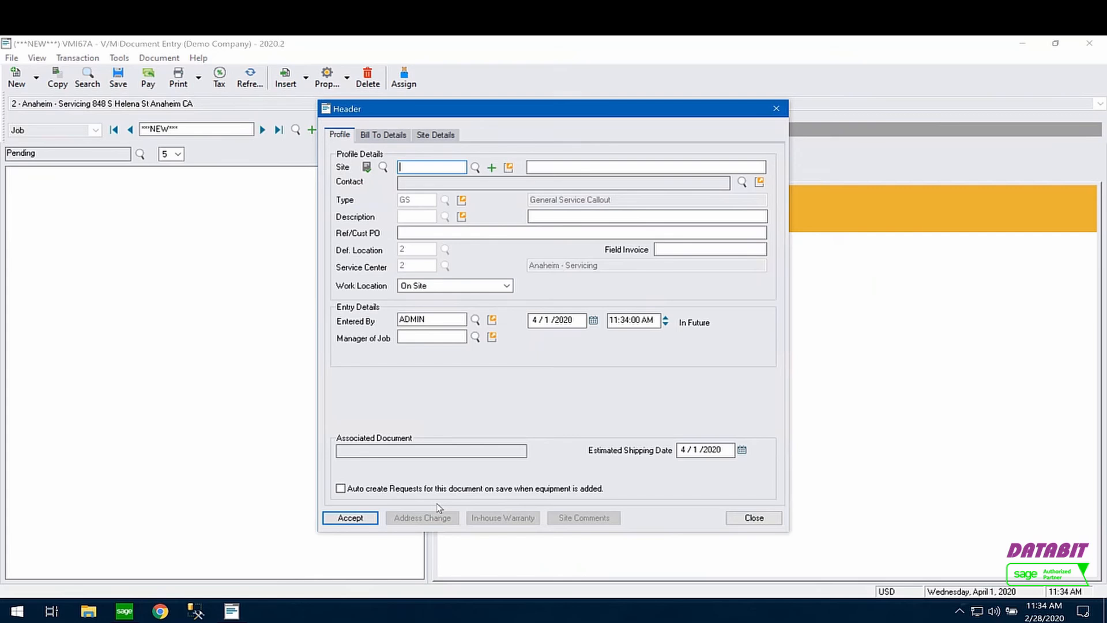
type("1000")
key("Tab")
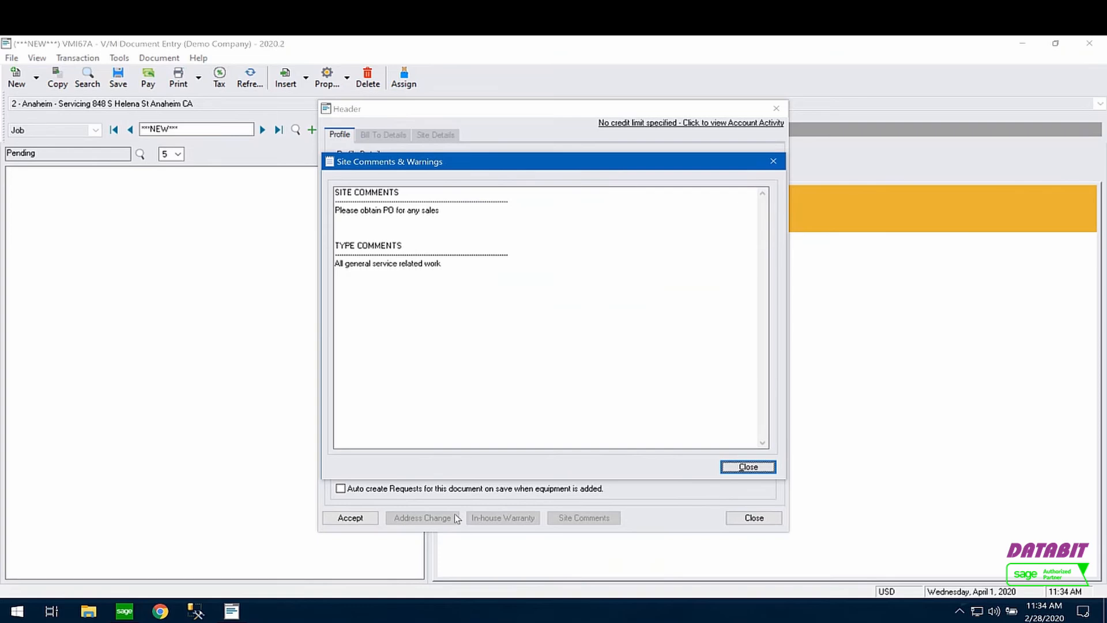
key("Return")
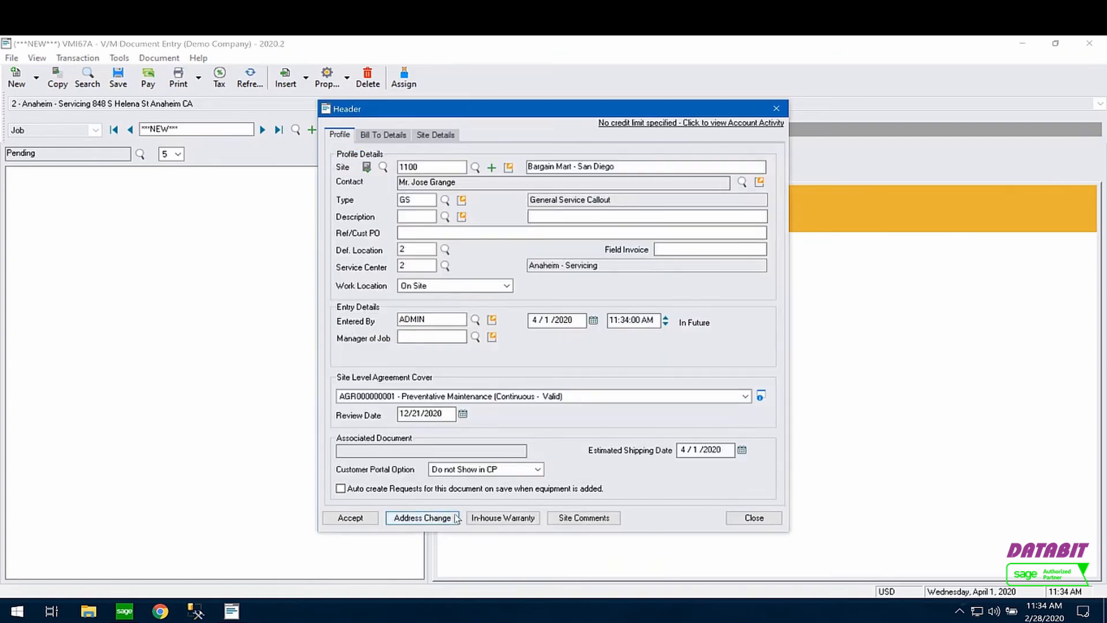
Step: Set the job type to RENT with No Cover for the site level agreement, and close the site record
left_click(419, 199)
type("RENT")
key("Tab")
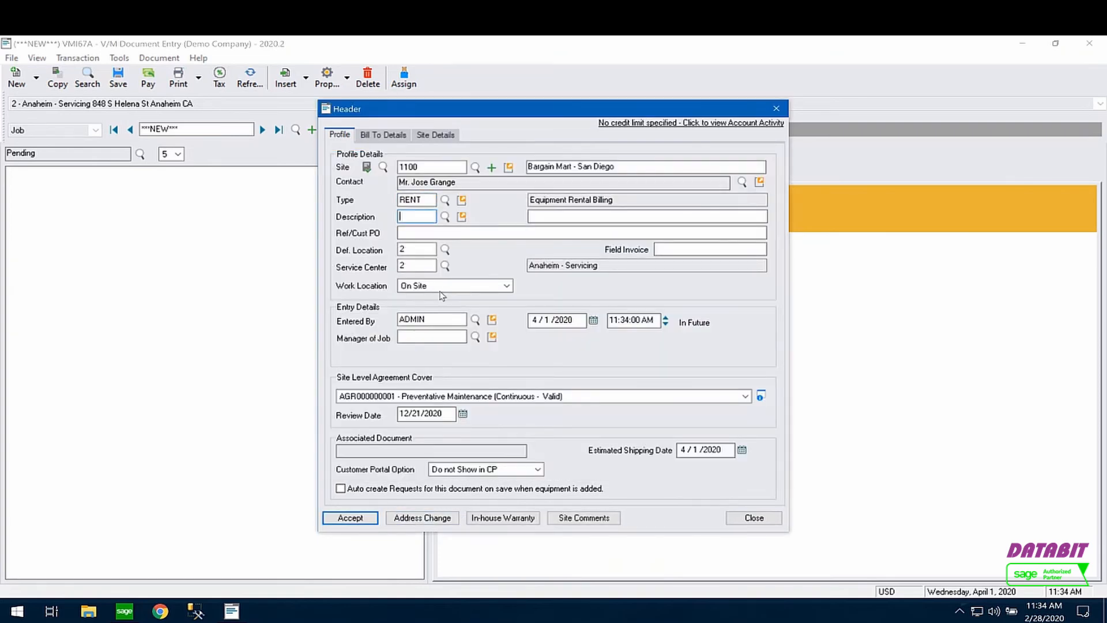
left_click(425, 201)
left_click(374, 397)
left_click(357, 408)
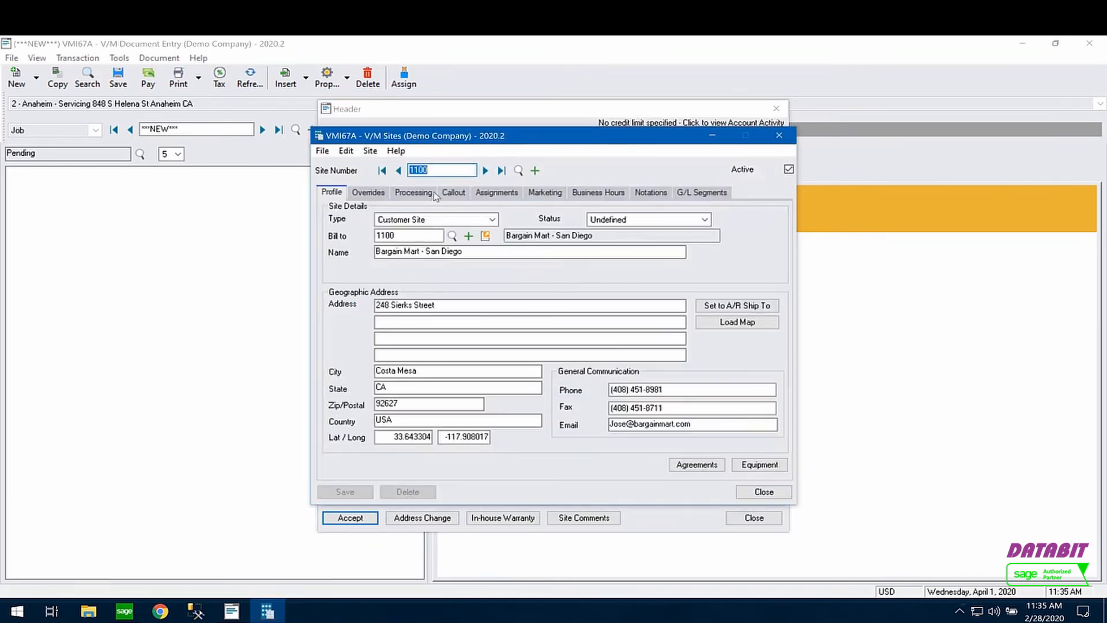
left_click(779, 135)
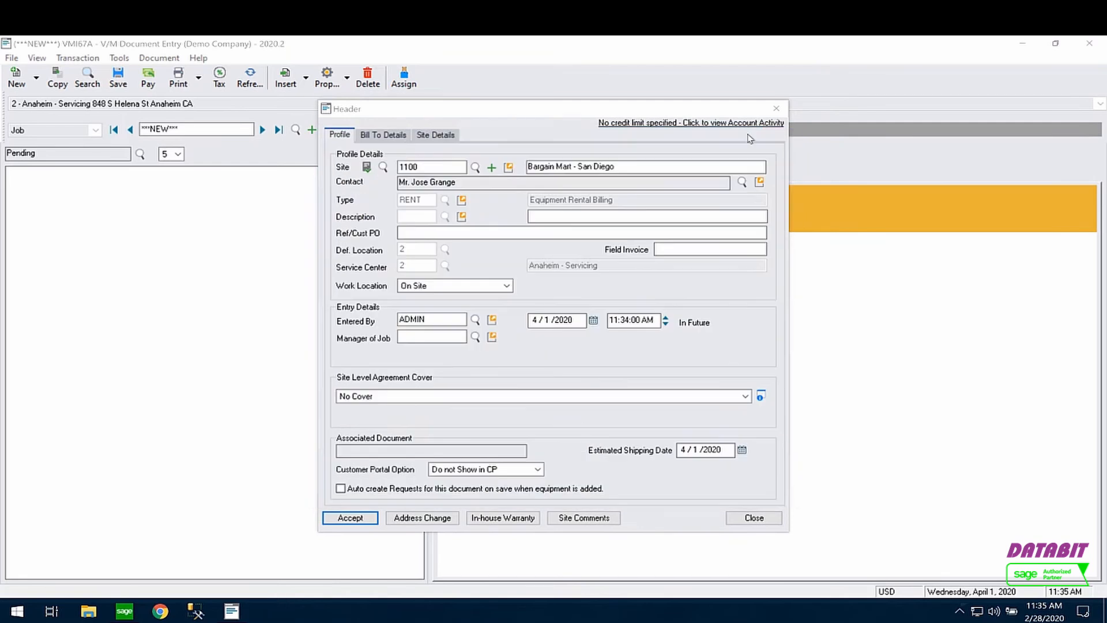
Step: Enable the outstanding balance credit limit warning in the bill-to customer's A/R record, save it, and close the job header
left_click(390, 135)
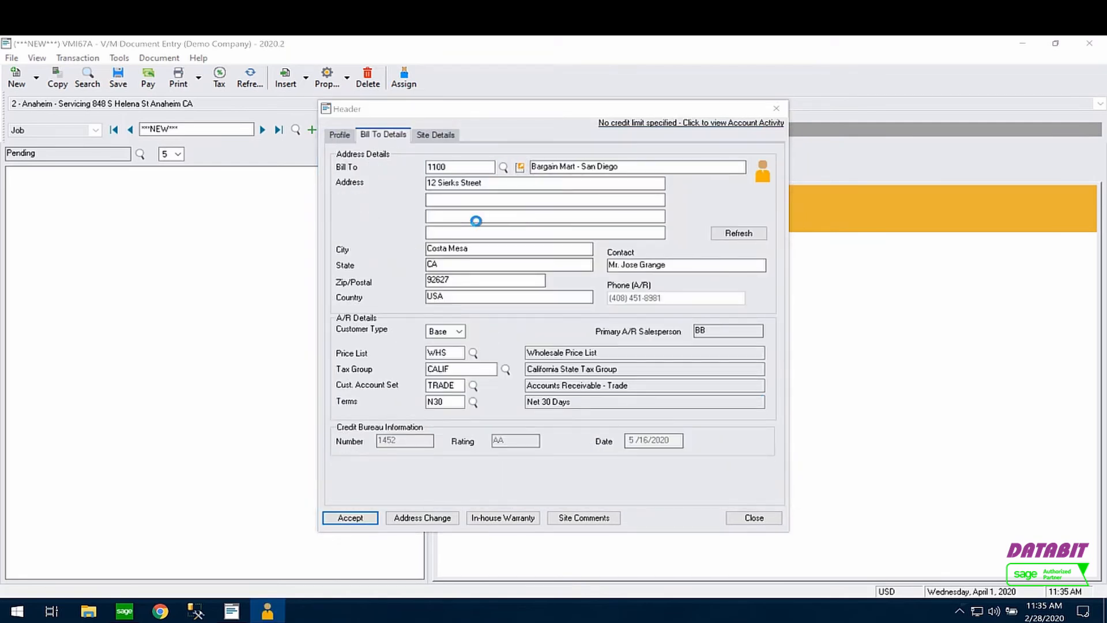
left_click(370, 177)
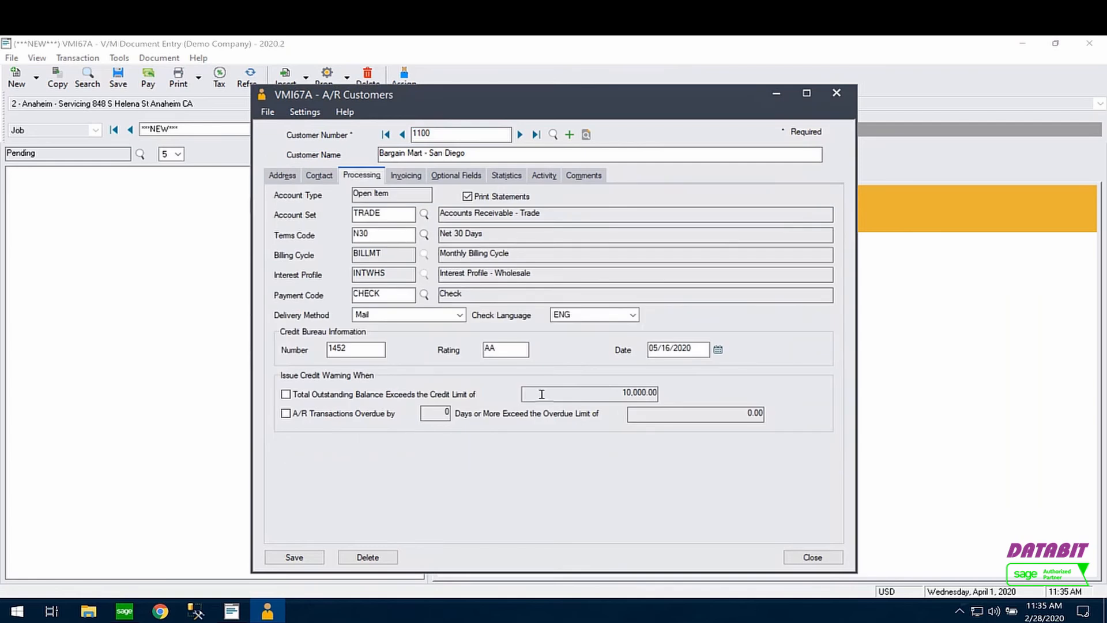
left_click(296, 395)
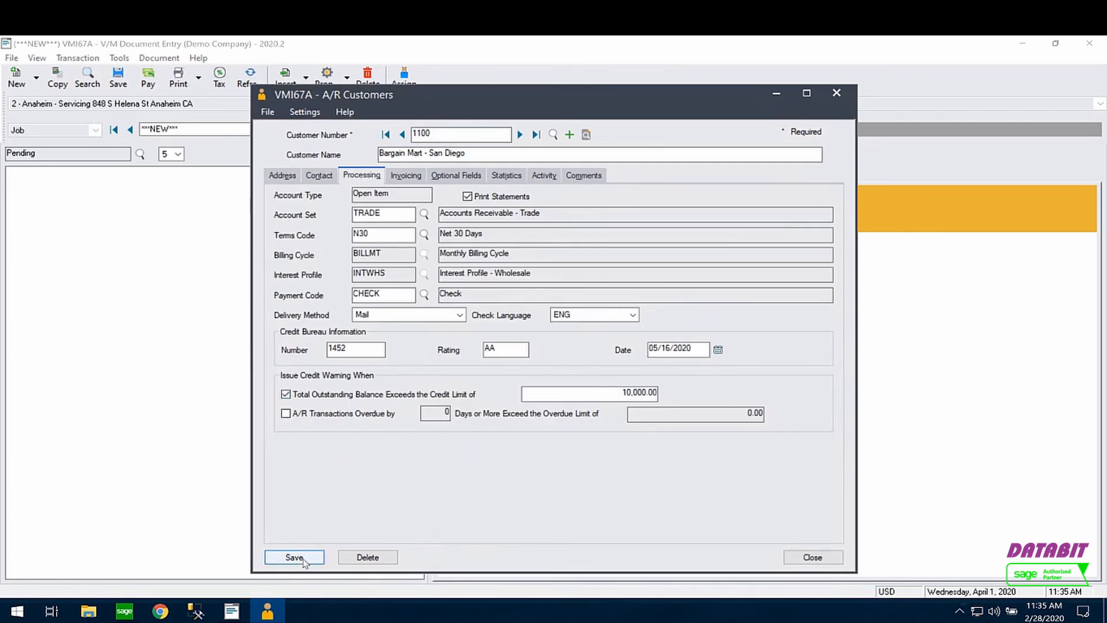
left_click(812, 557)
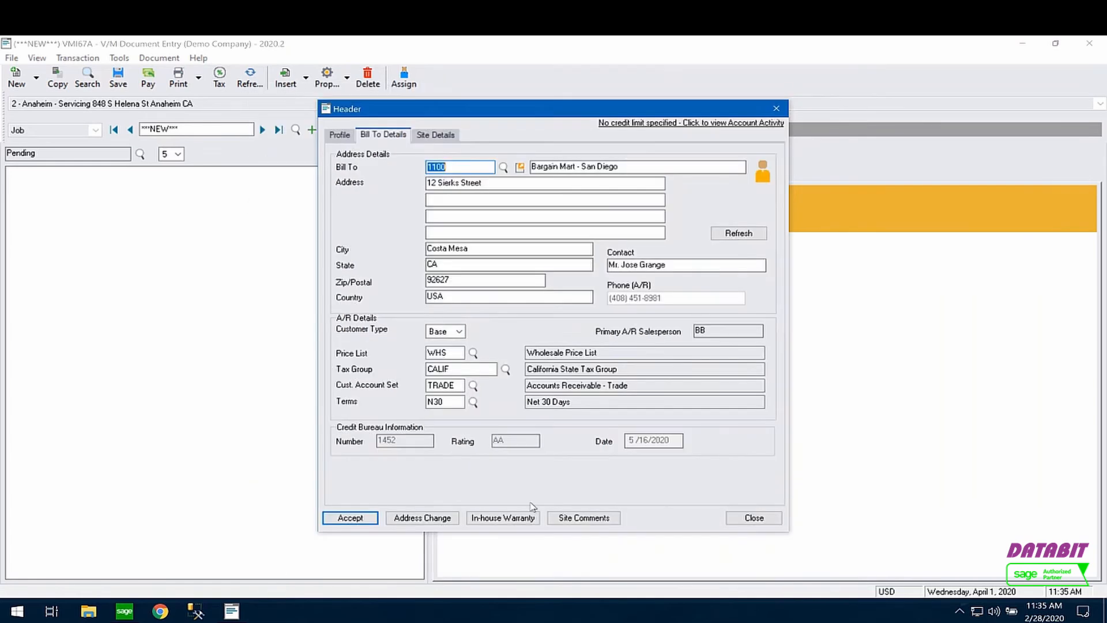
left_click(753, 520)
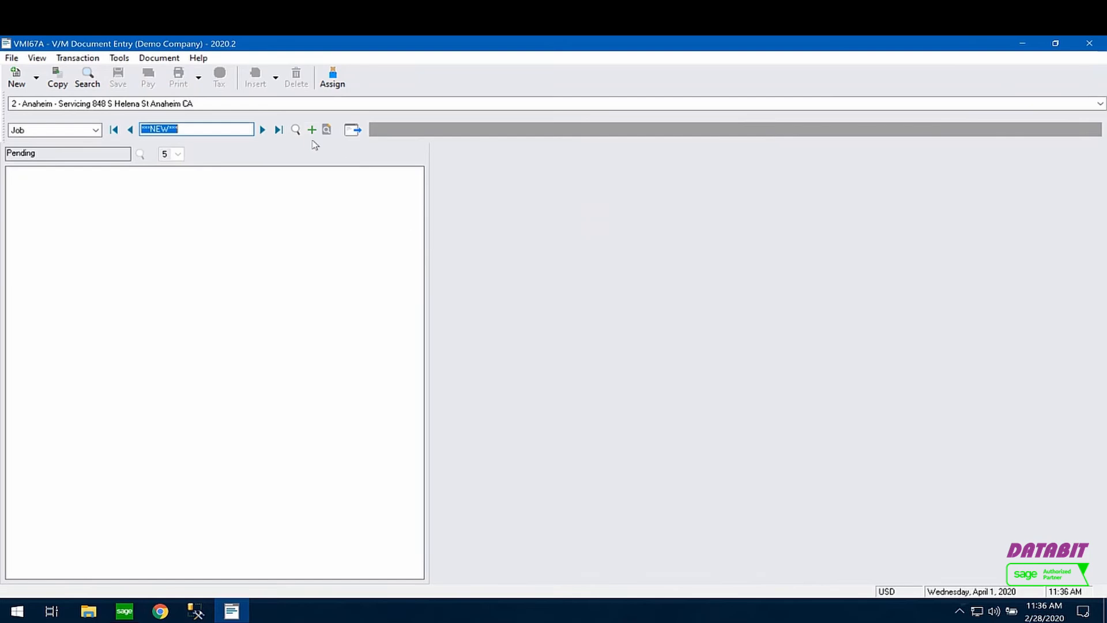
Step: Create a new job header for the Bargain Mart - San Diego site, dismiss the site comments, and review the customer's credit check
left_click(353, 131)
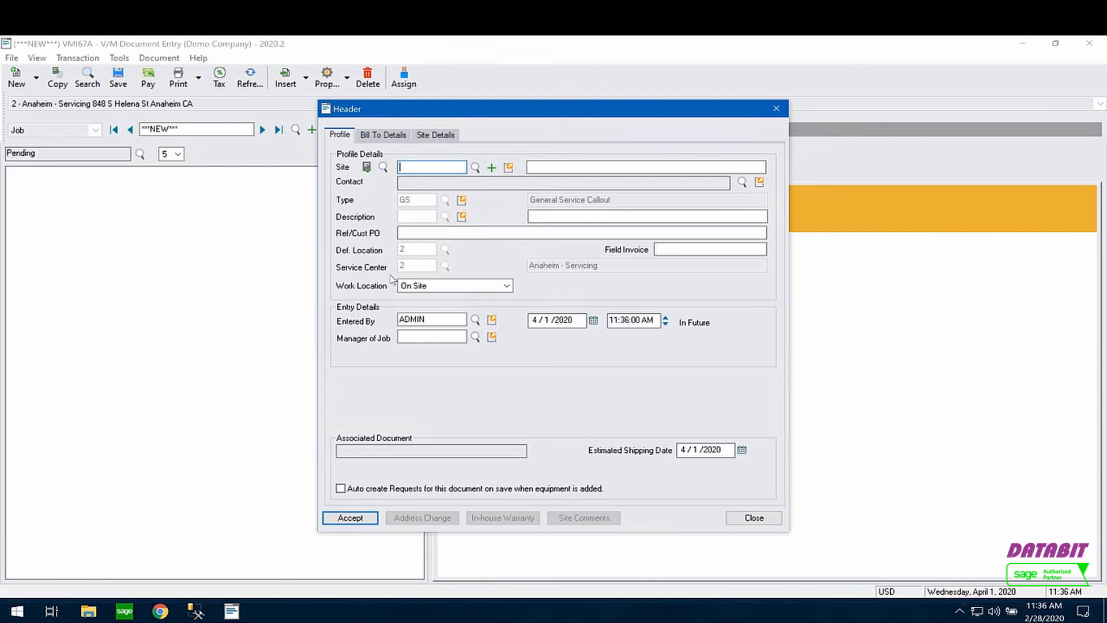
type("1100")
key("Tab")
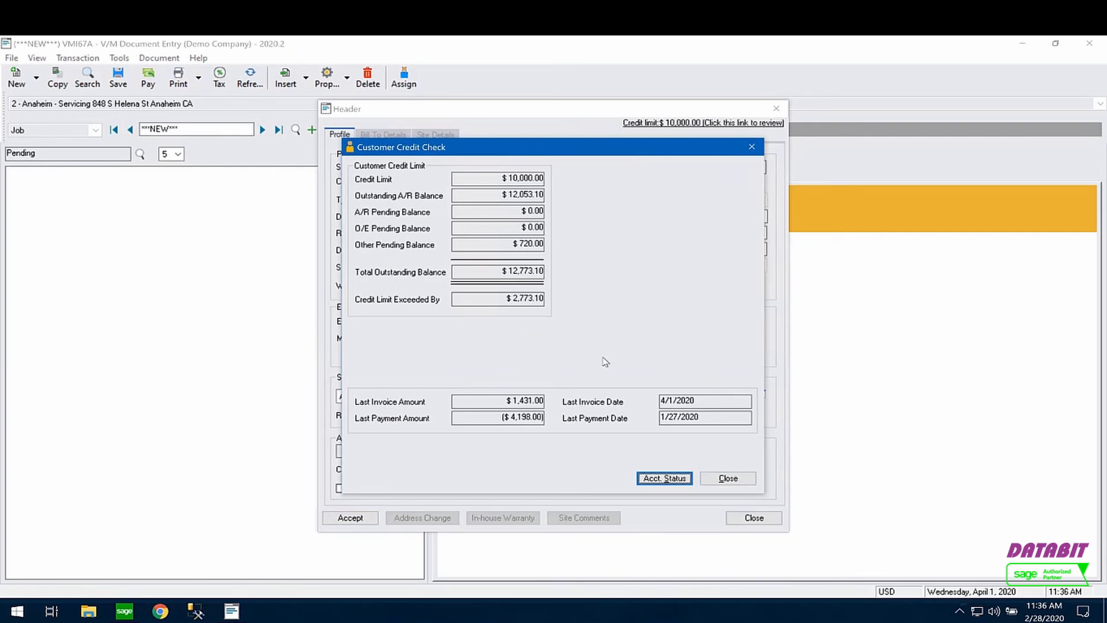
left_click(724, 477)
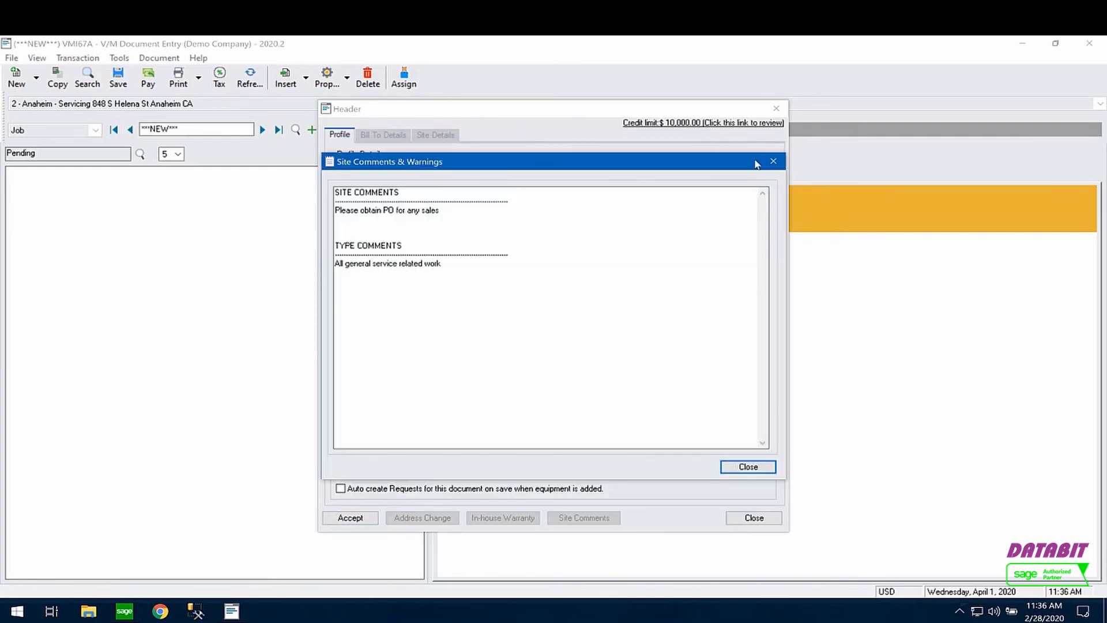
left_click(773, 162)
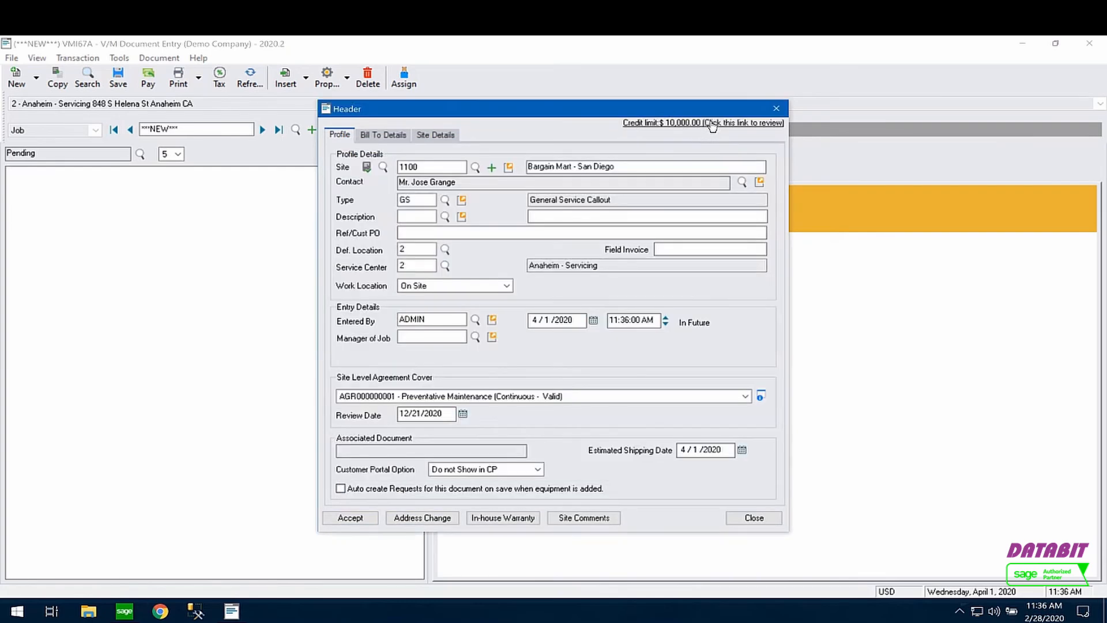
left_click(778, 124)
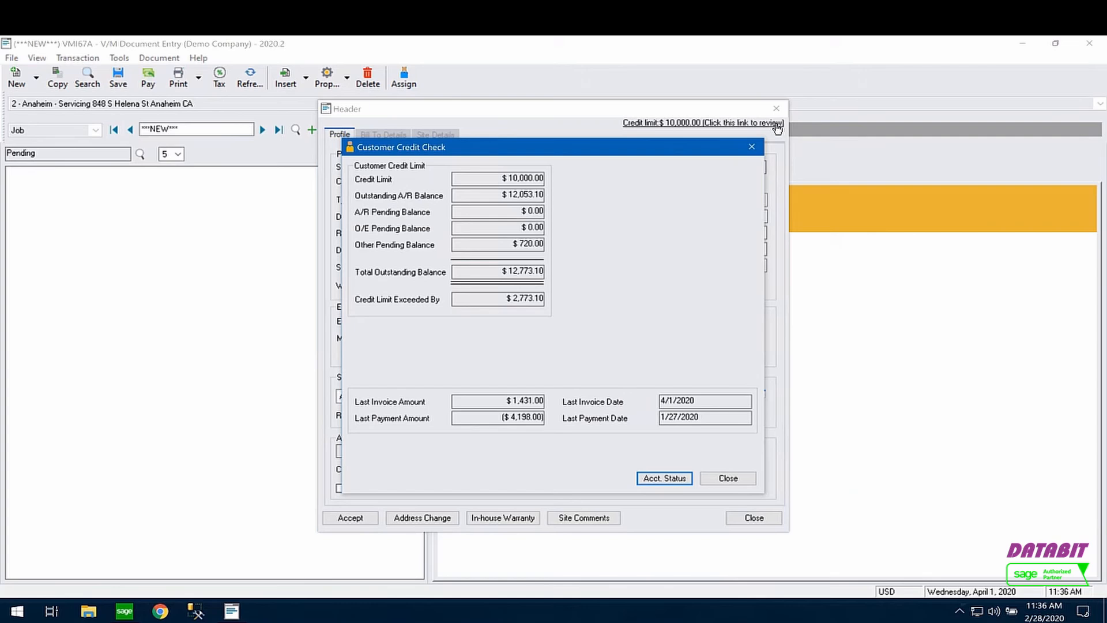
left_click(751, 147)
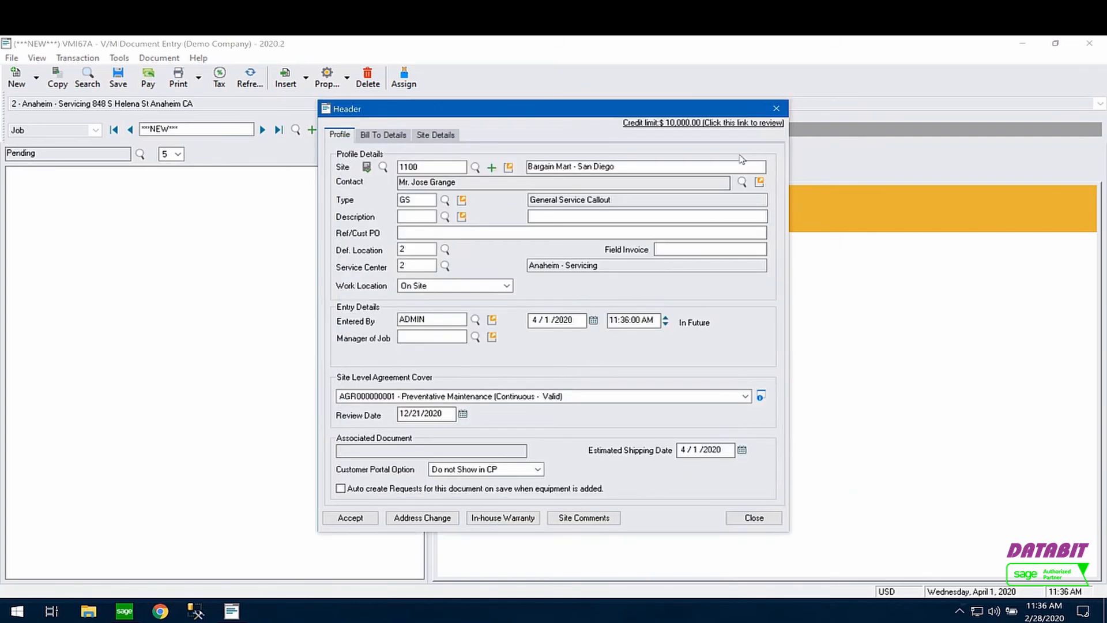
Step: Set the job type to RENT and the site level agreement cover to No Cover, and accept the header
double_click(411, 201)
type("REN")
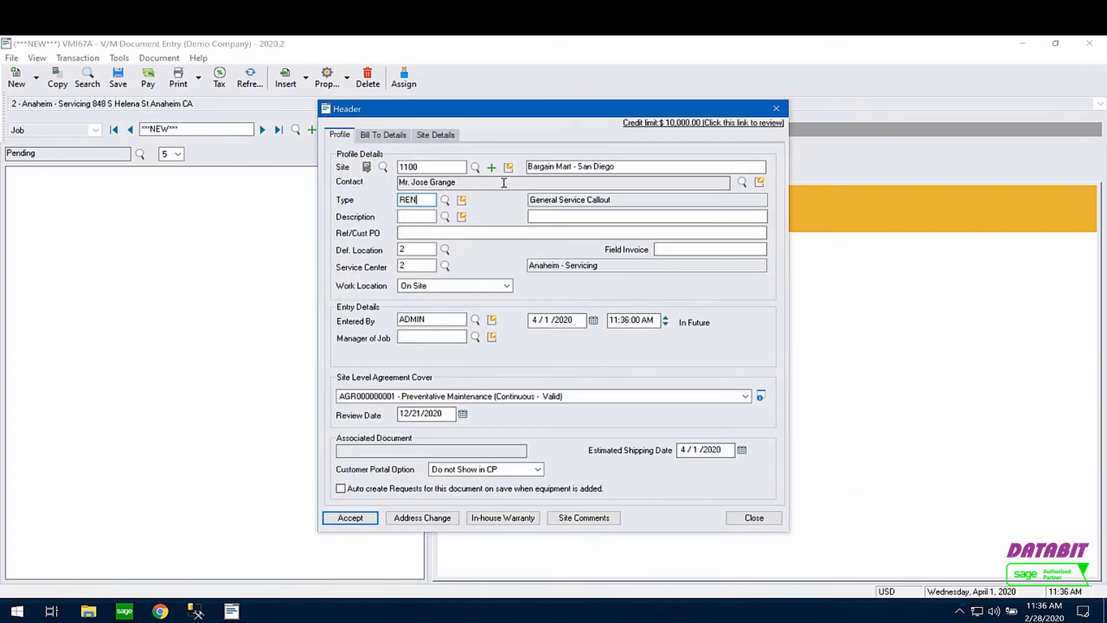
type("T")
key("Tab")
left_click(385, 397)
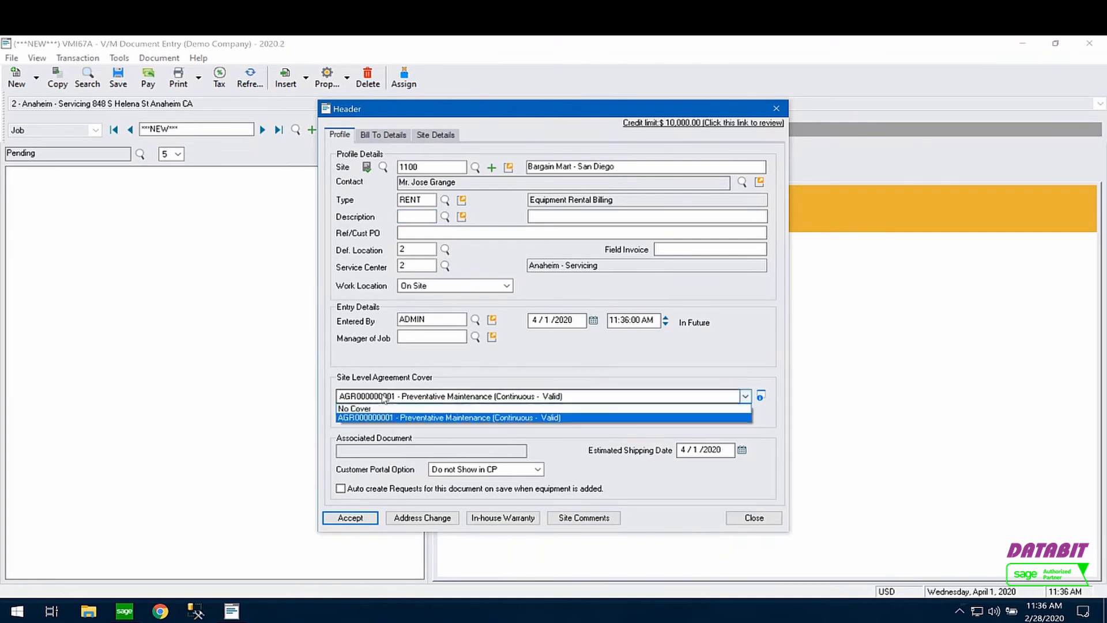
left_click(398, 409)
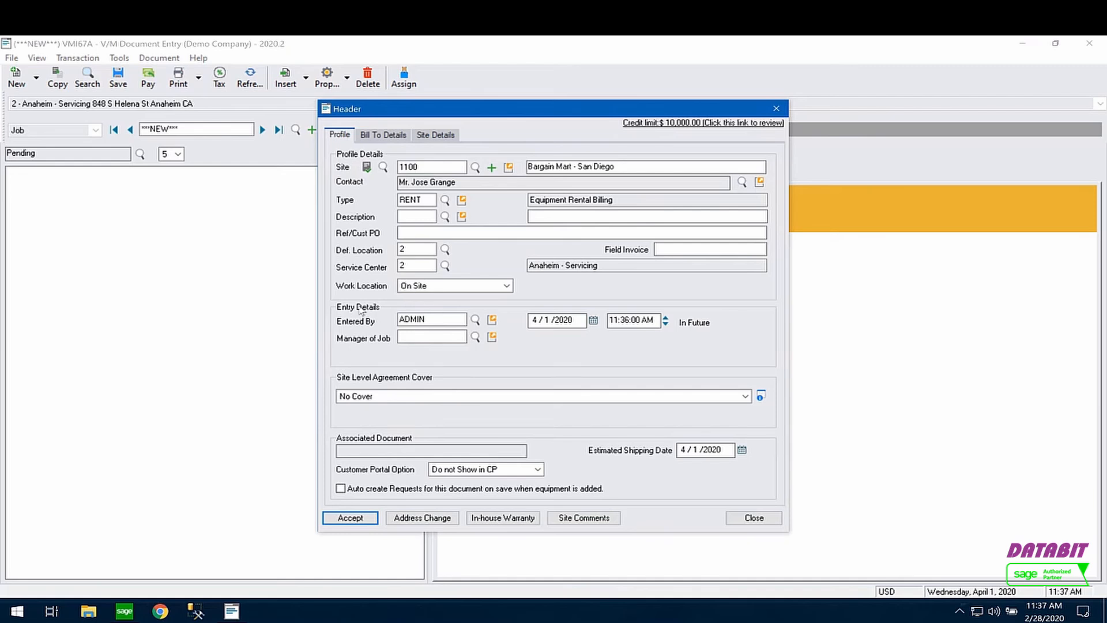
left_click(350, 518)
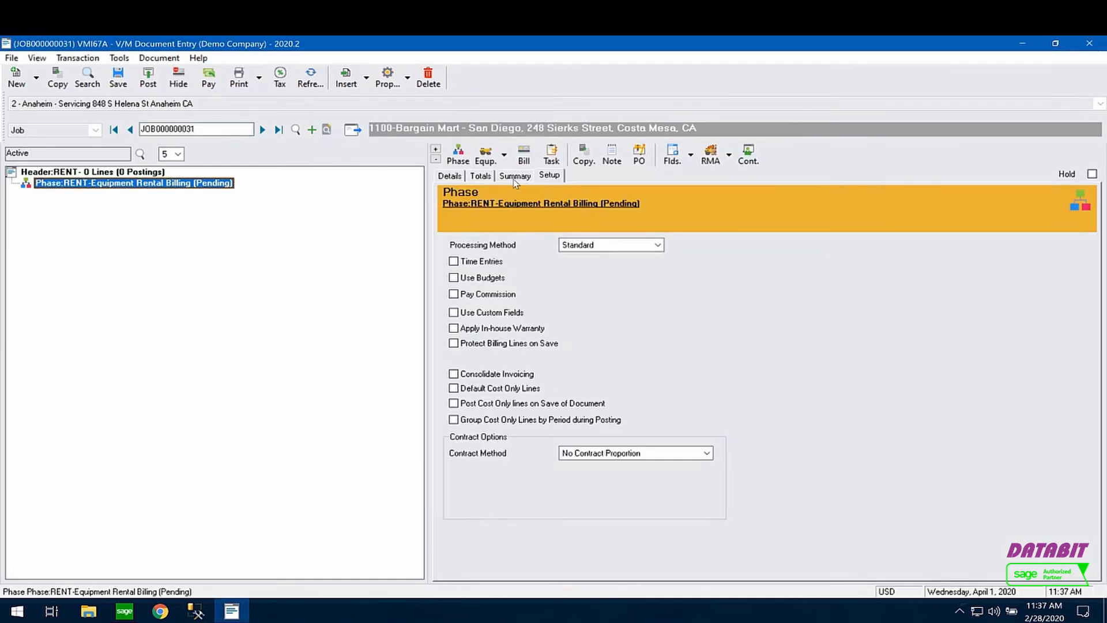
Step: Review the rental phase's details, summary and setup, and set its processing method to Recurring Posting
left_click(550, 177)
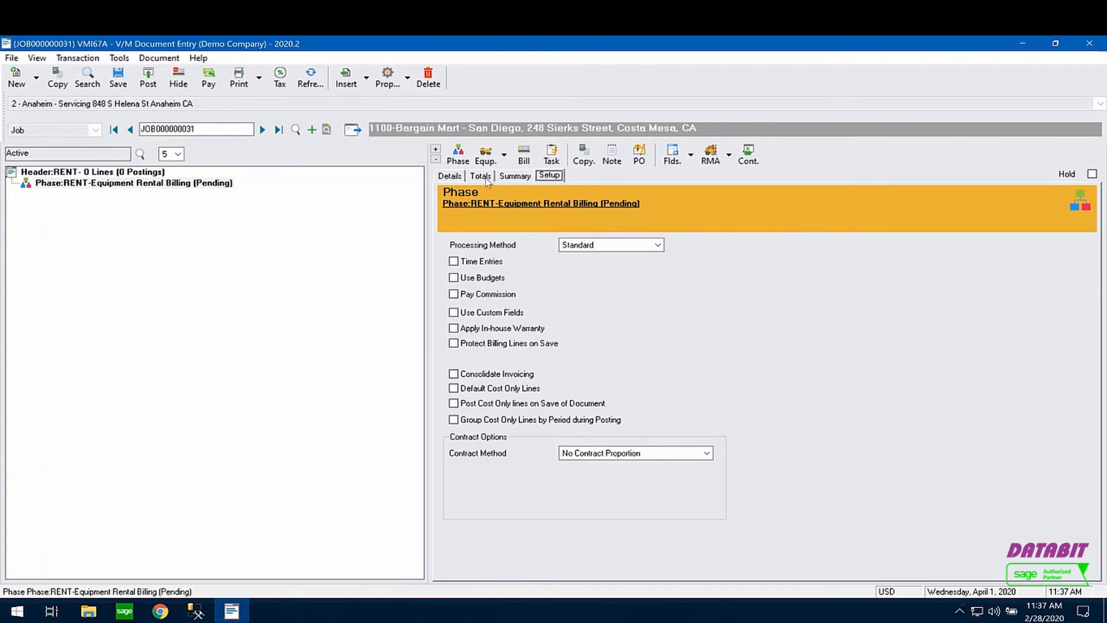
left_click(450, 177)
left_click(511, 176)
left_click(547, 177)
left_click(451, 176)
left_click(550, 176)
left_click(601, 247)
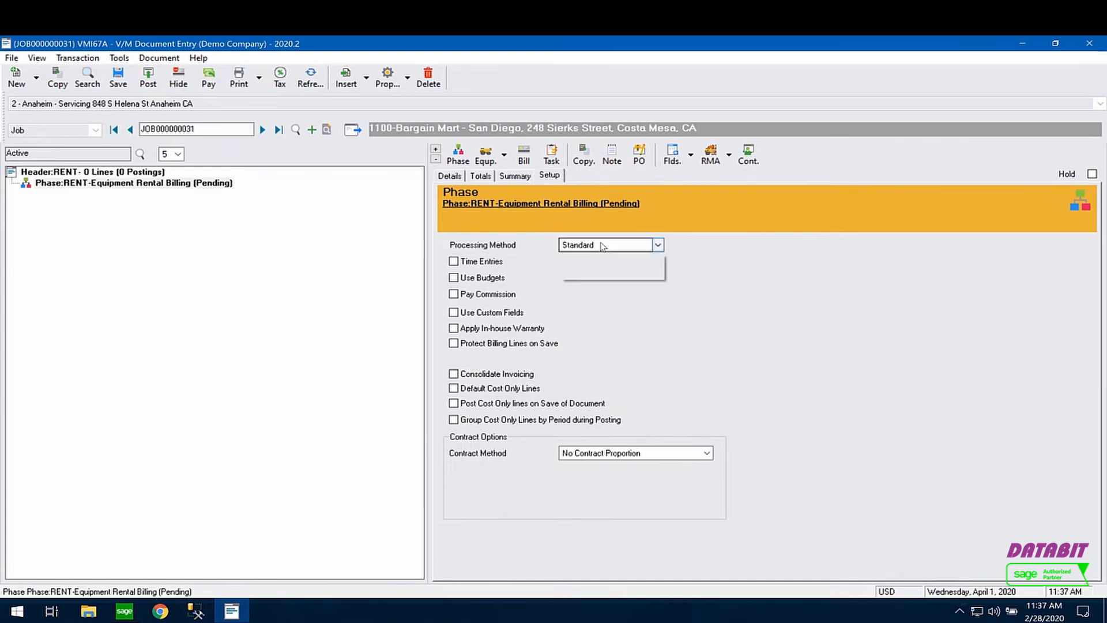
left_click(613, 276)
left_click(613, 306)
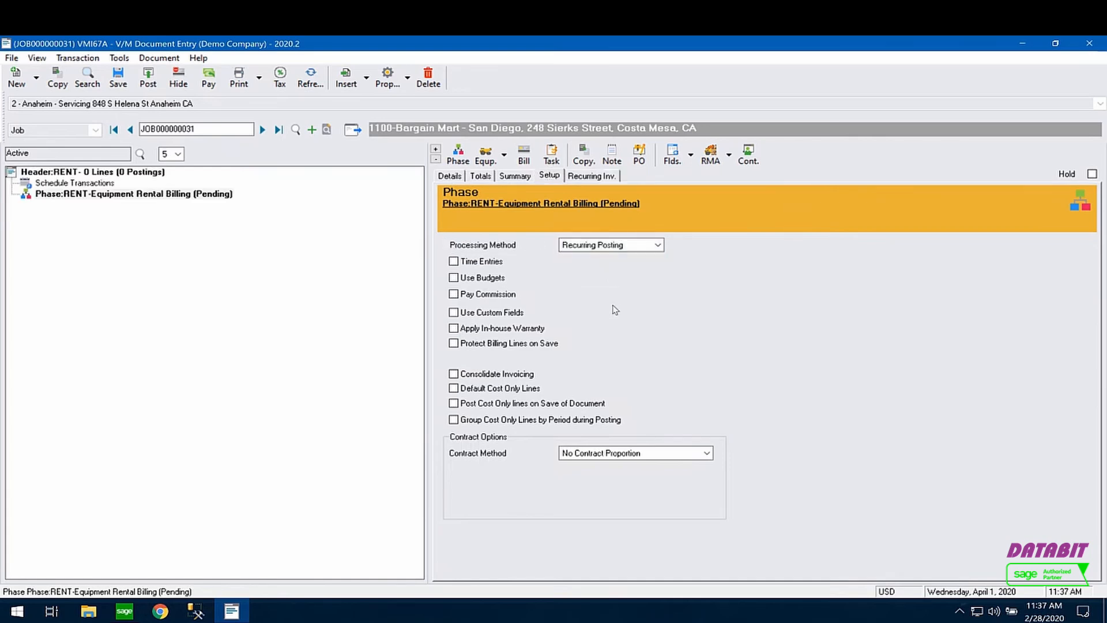
Step: Review the rental phase's recurring invoice options, setup and details
left_click(209, 286)
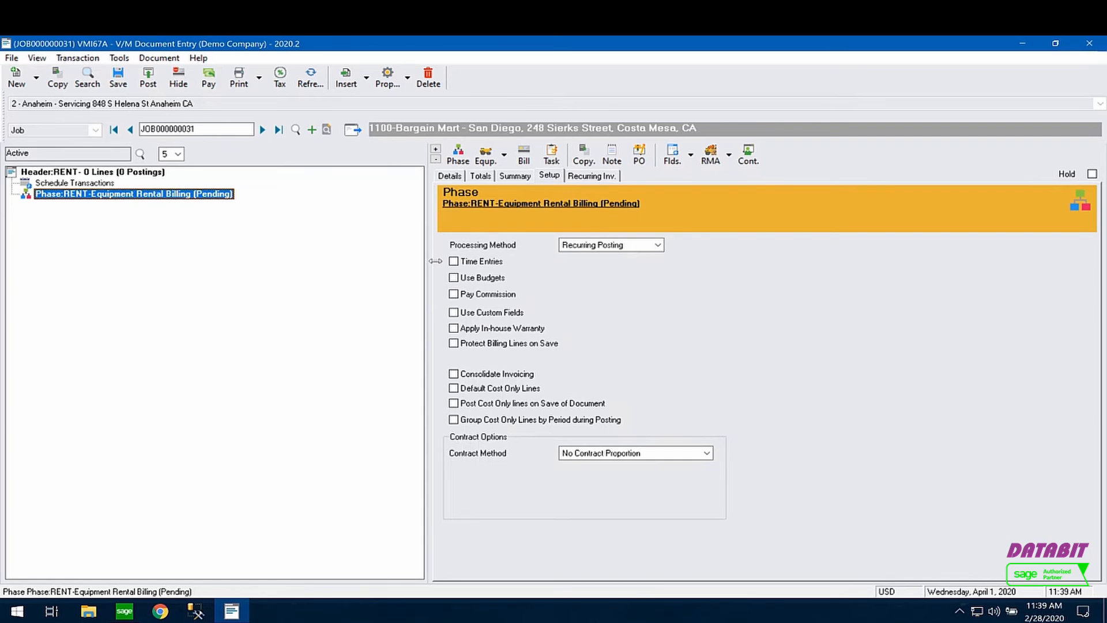
left_click(603, 180)
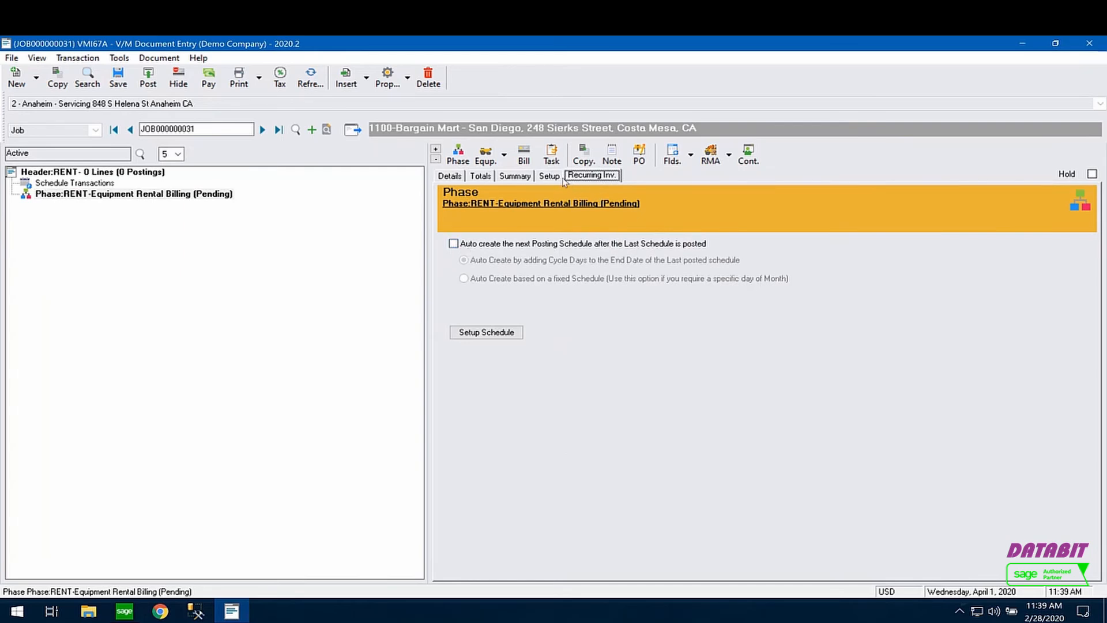
left_click(549, 176)
left_click(451, 176)
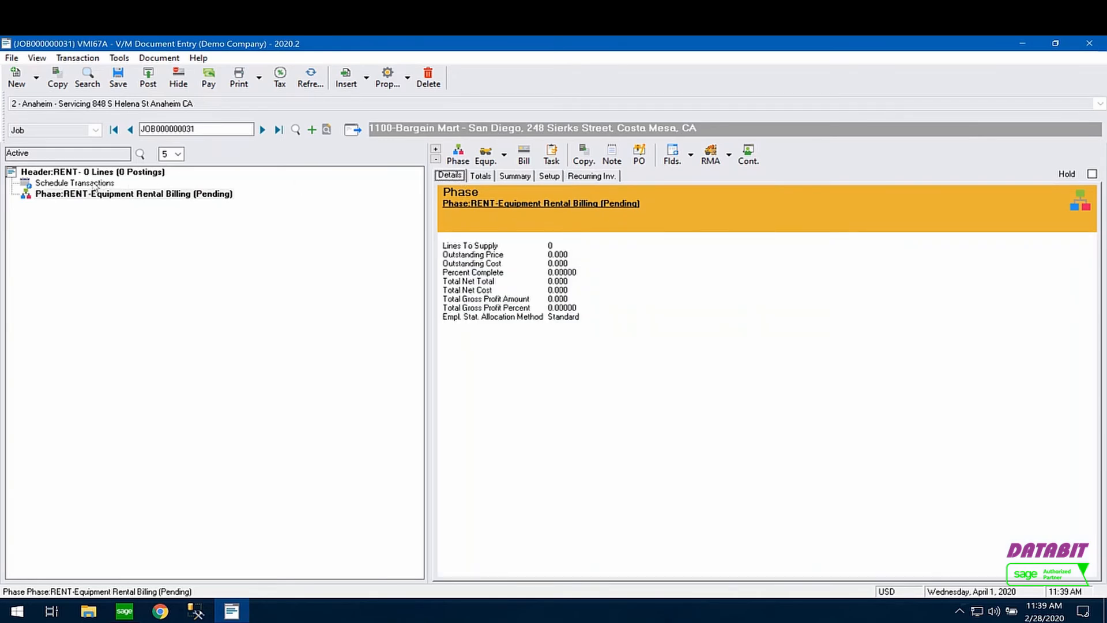
Step: Insert monthly posting schedule entries by frequency for the job from 4/1/2020 to 10/1/2020, previewing the entries before insertion
left_click(74, 183)
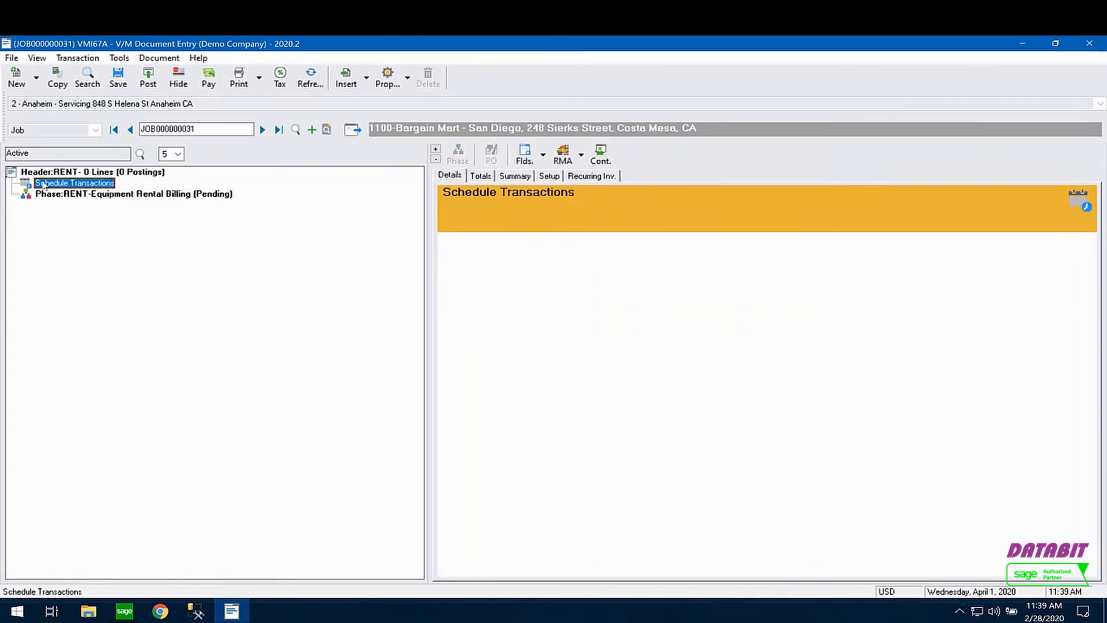
double_click(76, 184)
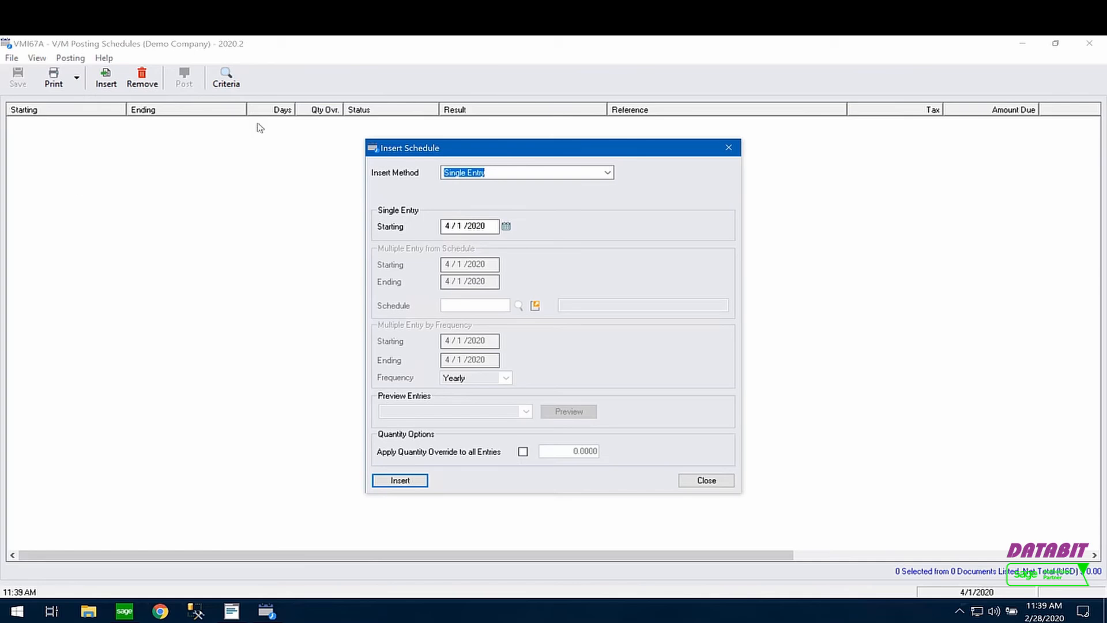
left_click(530, 173)
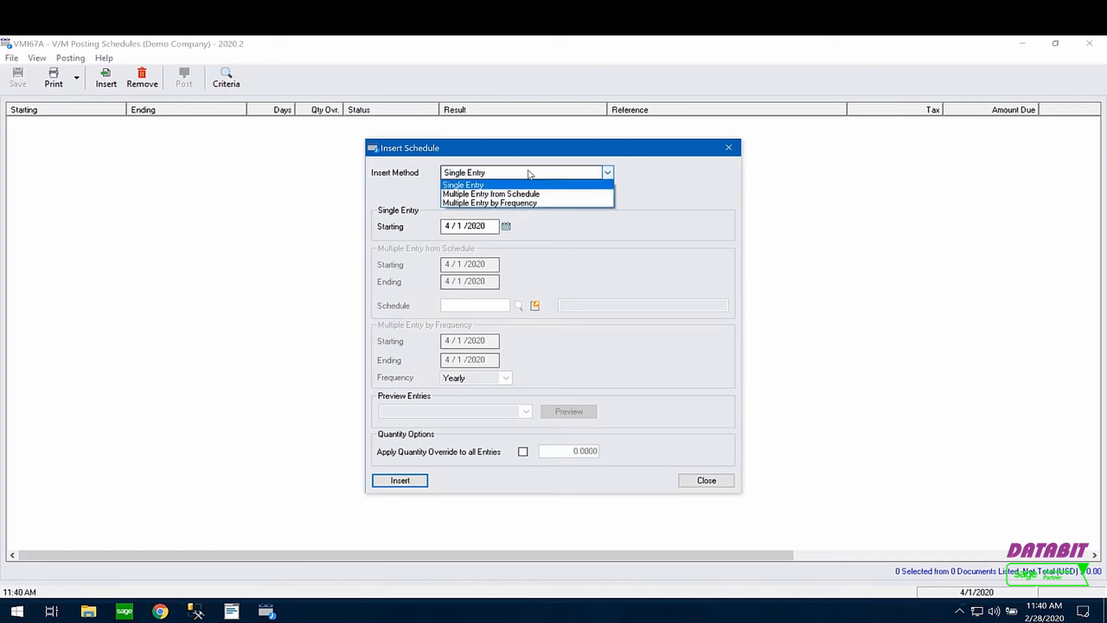
left_click(553, 206)
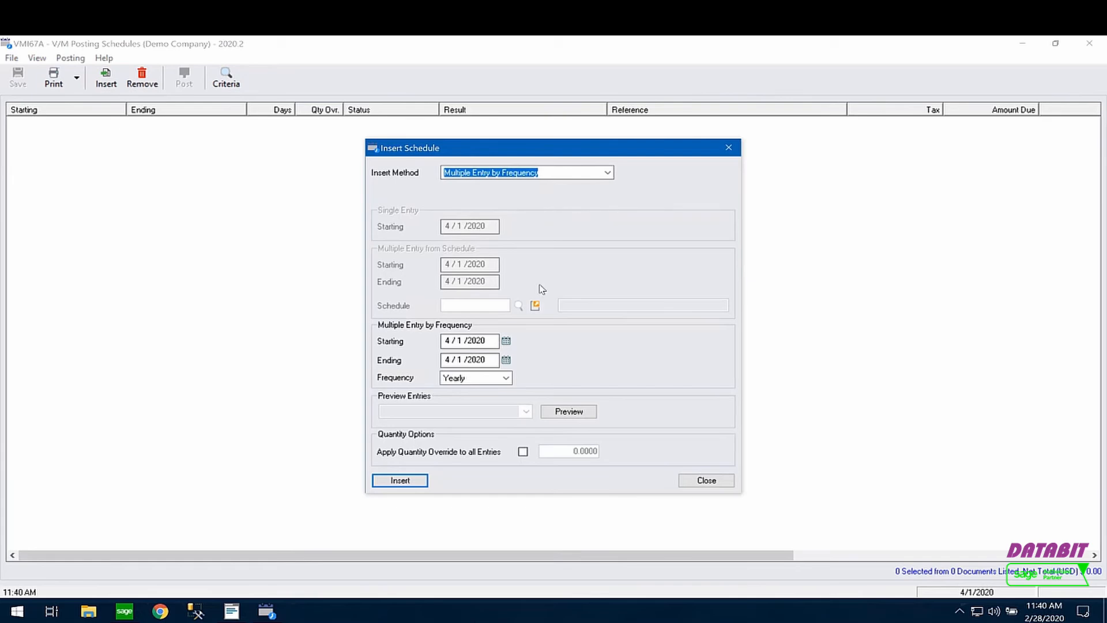
left_click(446, 361)
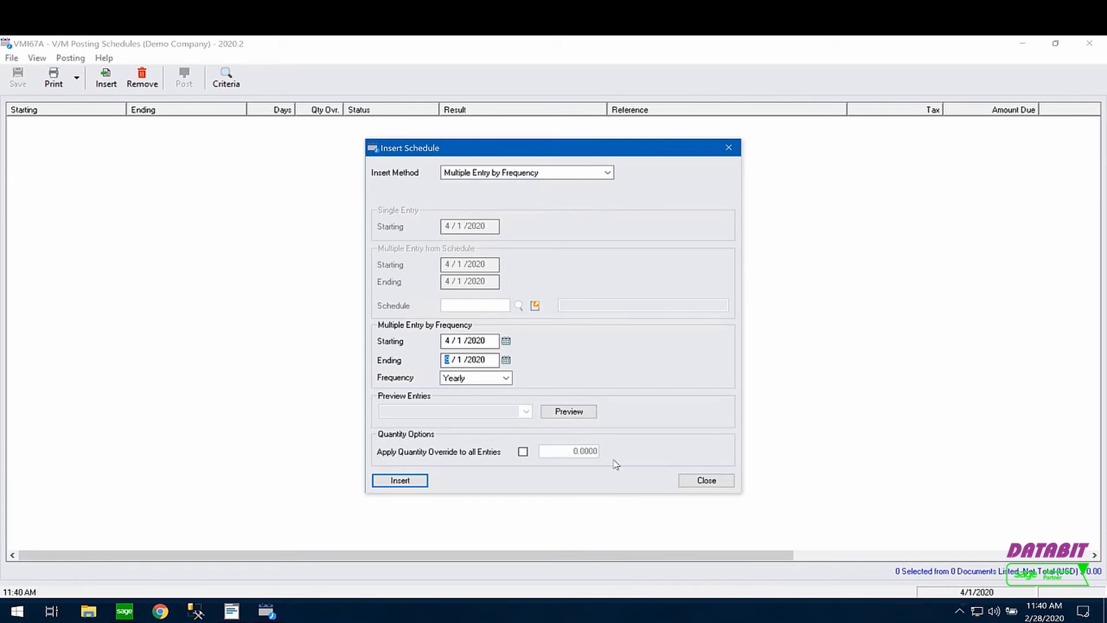
type("10")
left_click(492, 381)
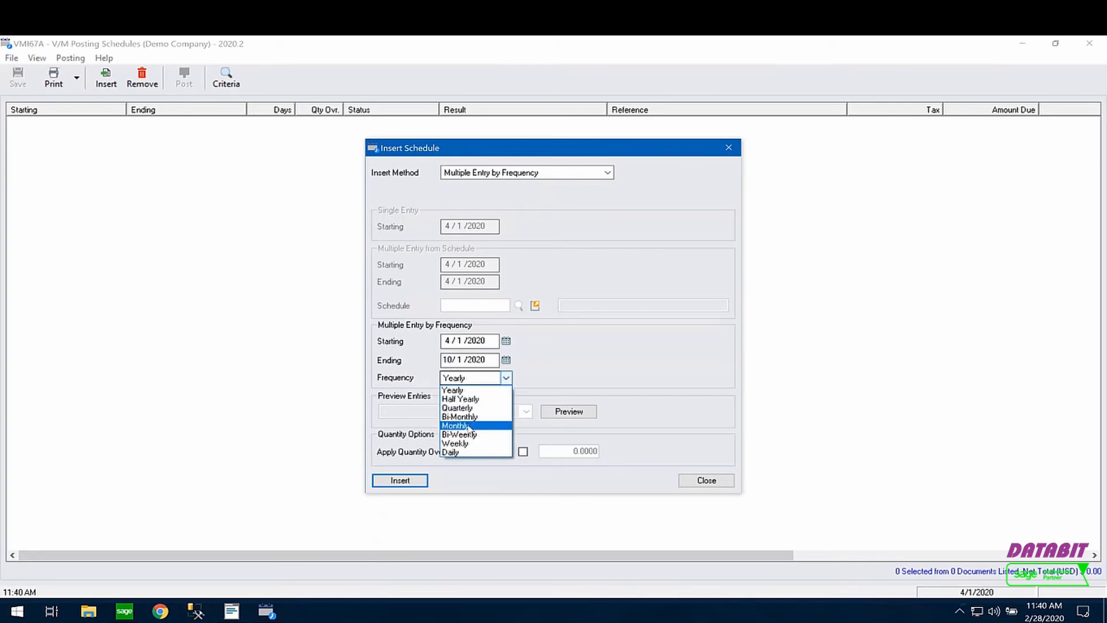
left_click(470, 428)
left_click(577, 413)
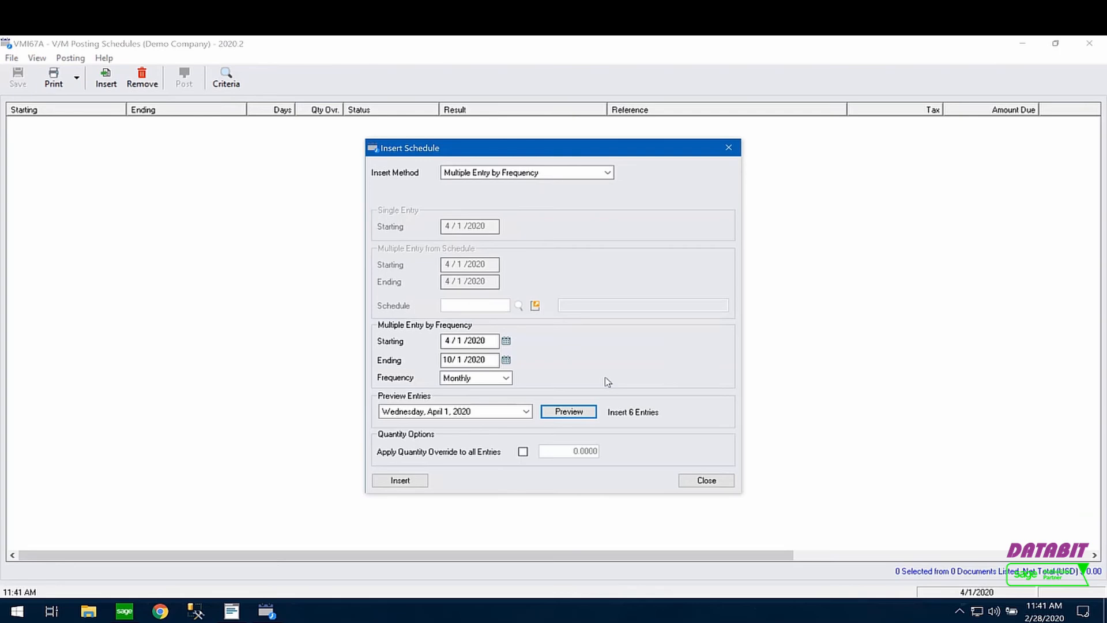
left_click(398, 481)
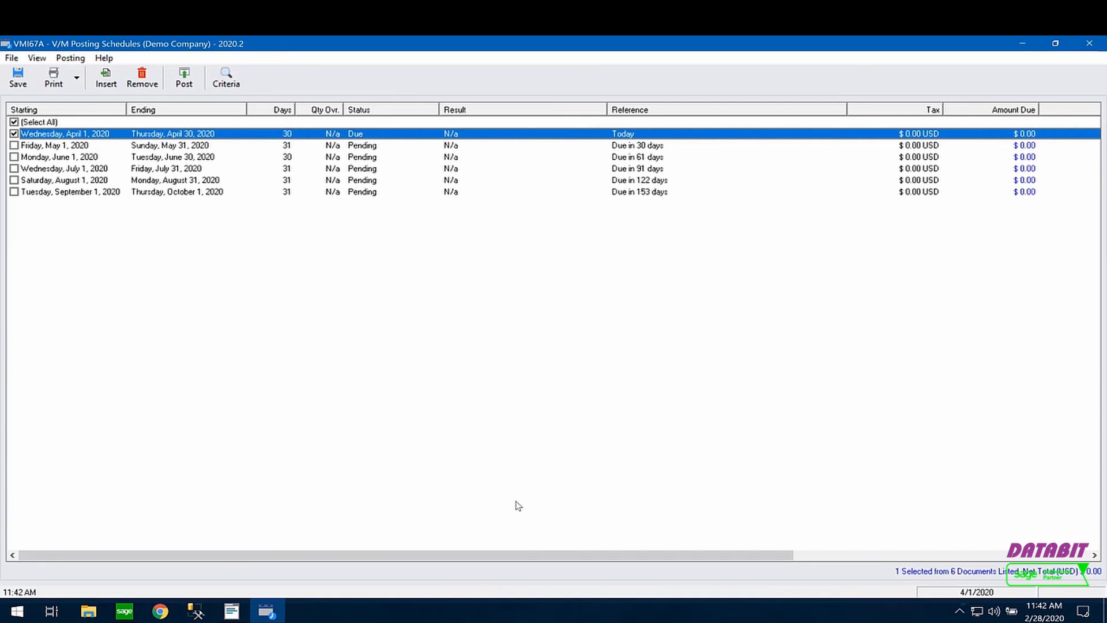
Step: Check the August 2020 cycle's schedule properties and save the posting schedules, returning to the job's rental phase
left_click(195, 180)
double_click(173, 182)
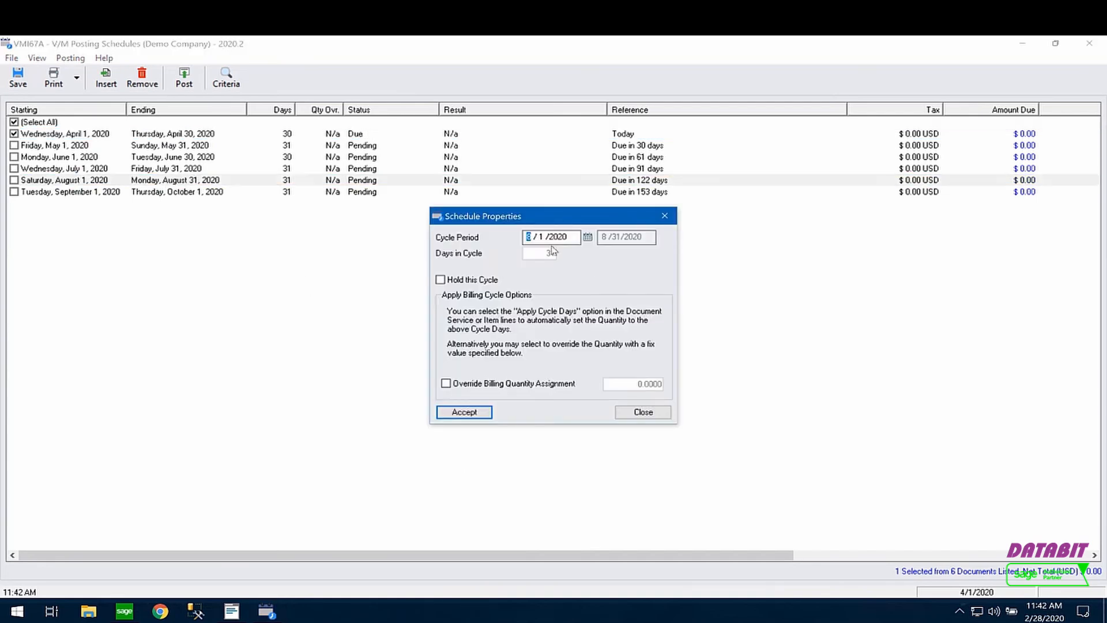
left_click(645, 412)
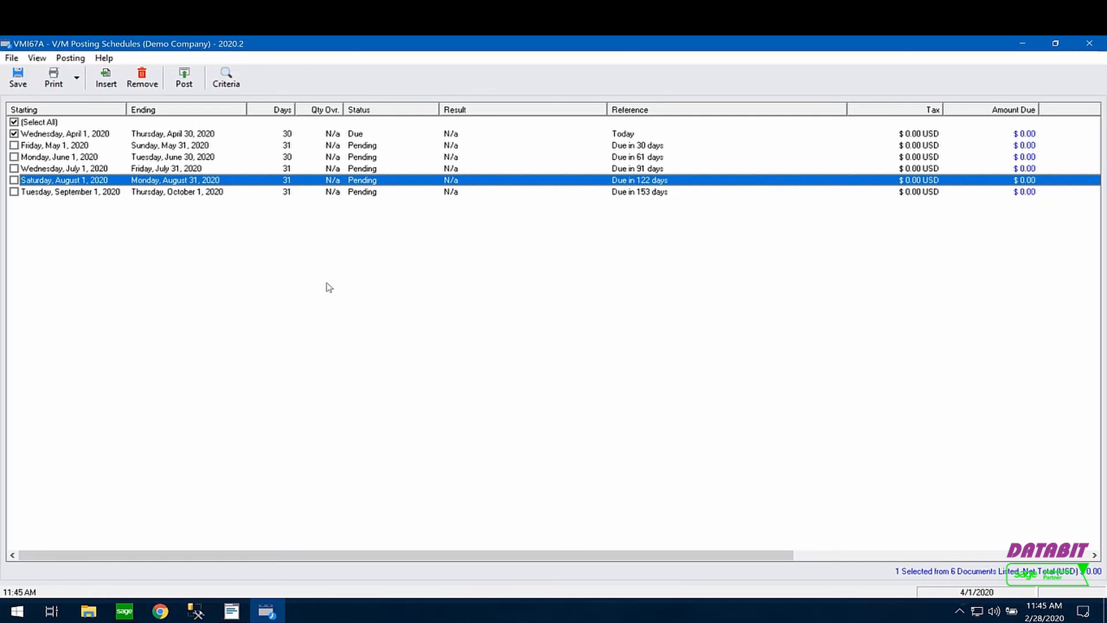
left_click(17, 77)
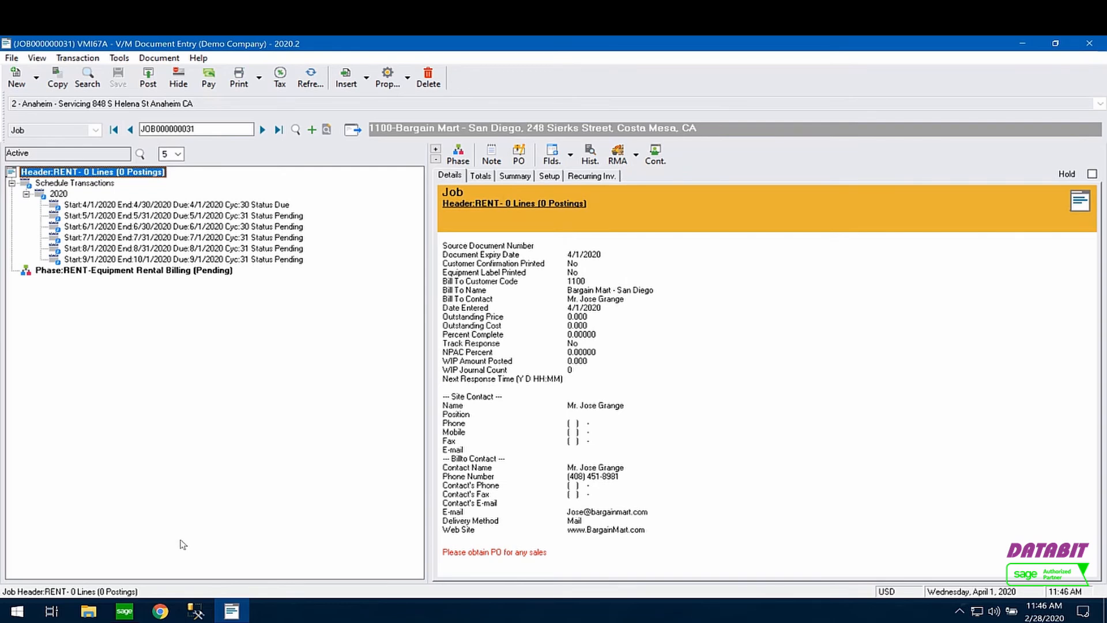
left_click(140, 272)
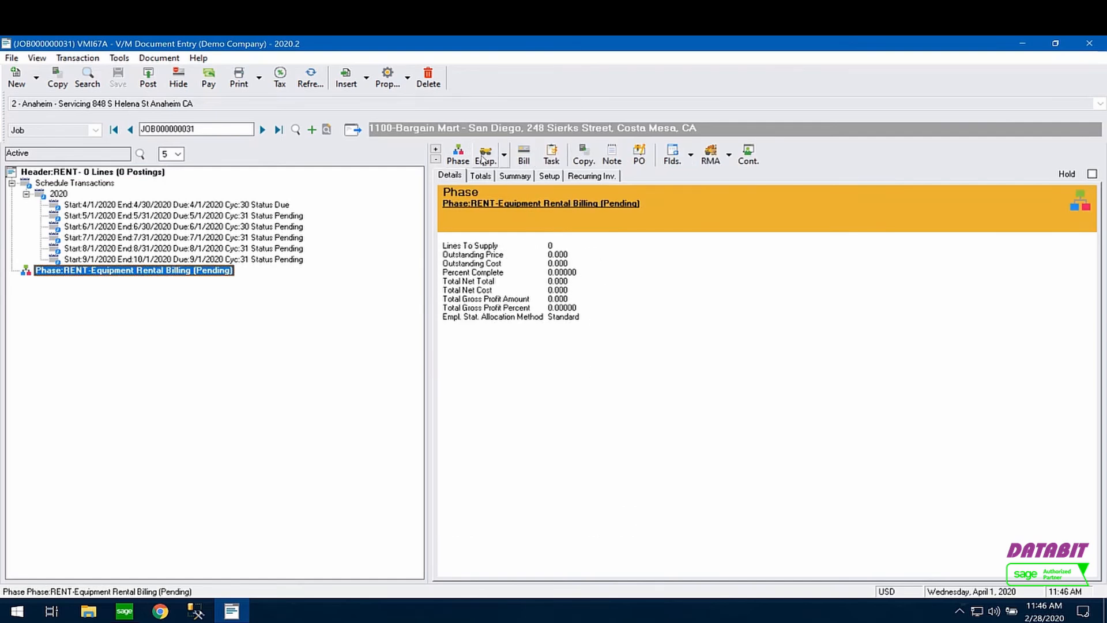
left_click(484, 155)
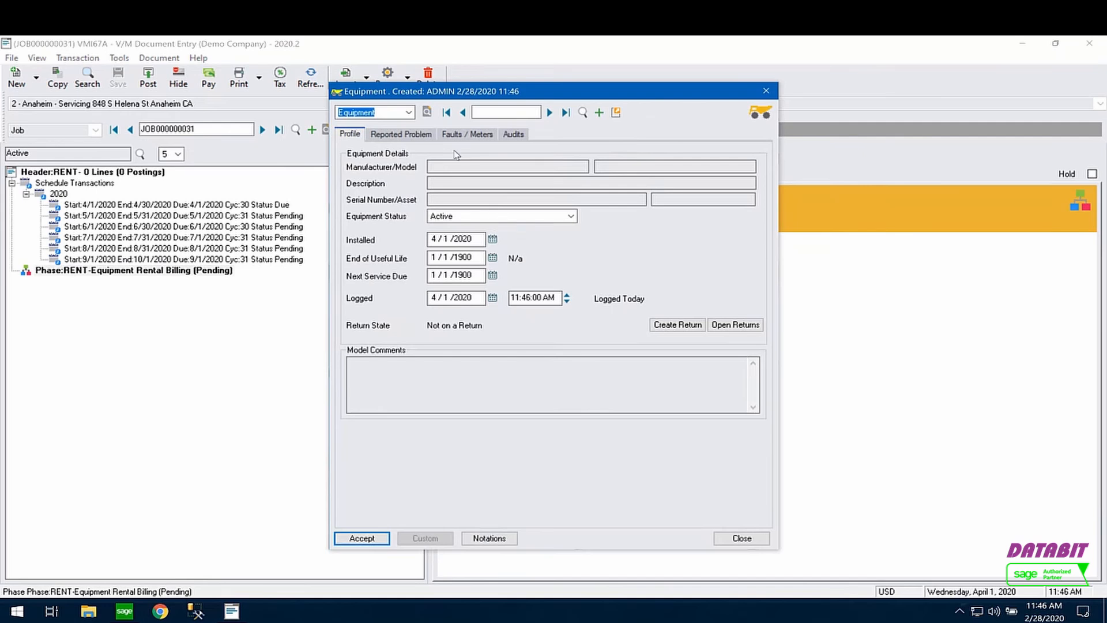
left_click(409, 113)
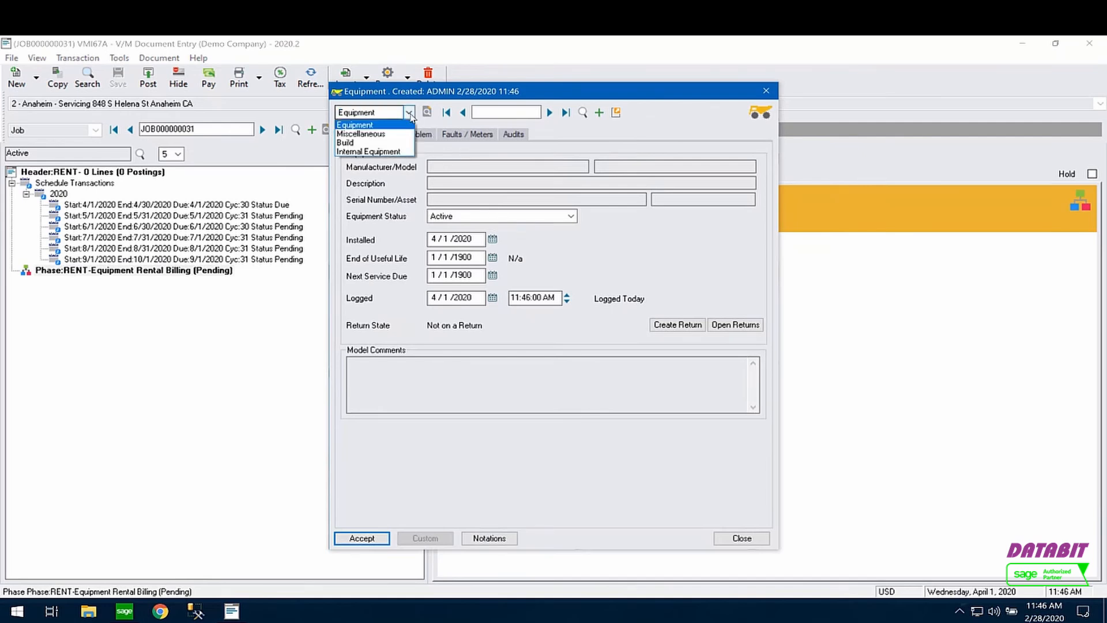
left_click(408, 112)
left_click(408, 113)
left_click(408, 112)
left_click(409, 113)
left_click(409, 113)
left_click(409, 112)
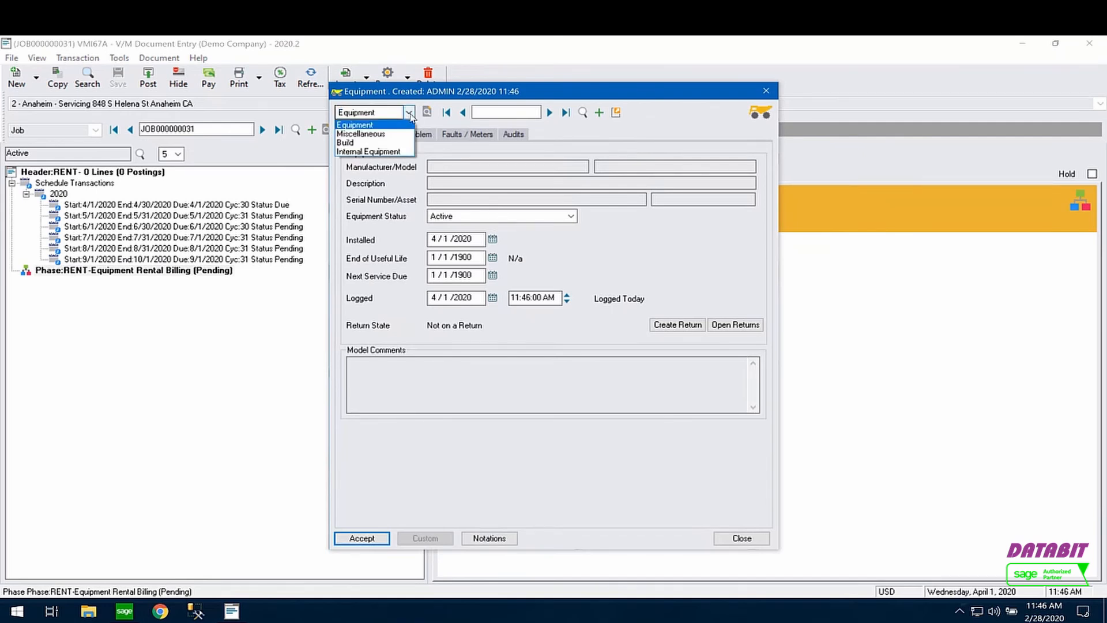
left_click(389, 152)
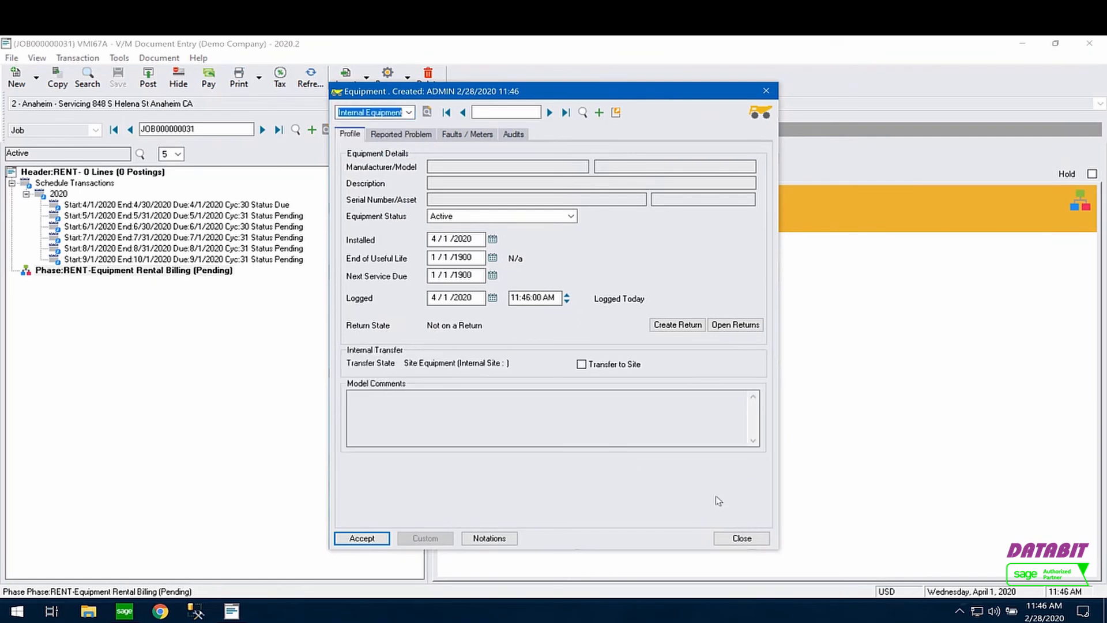
left_click(753, 545)
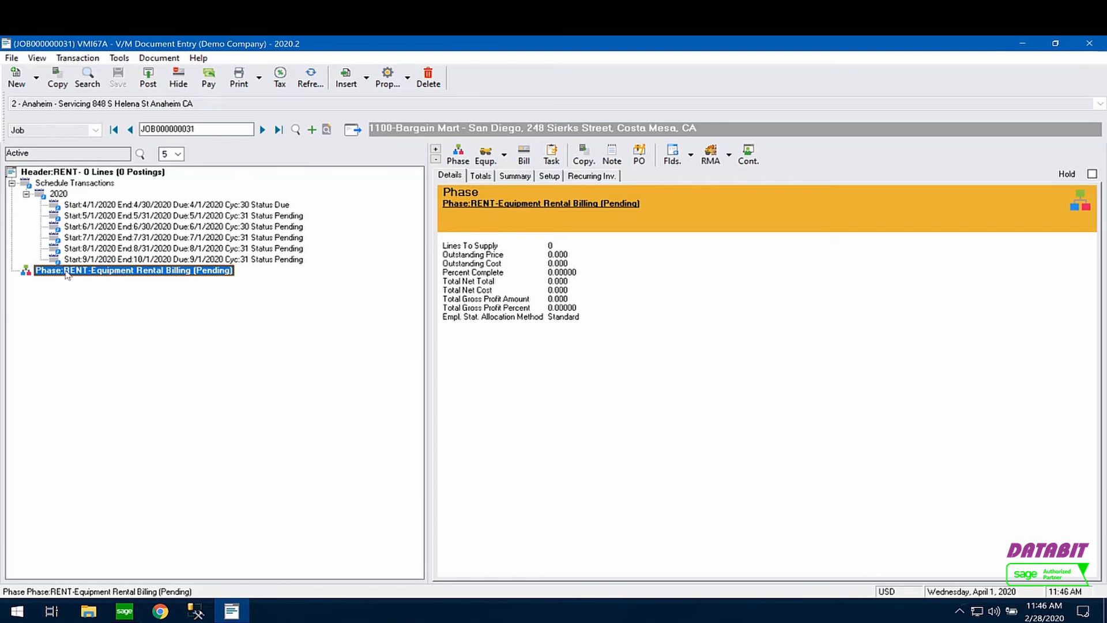
left_click(486, 157)
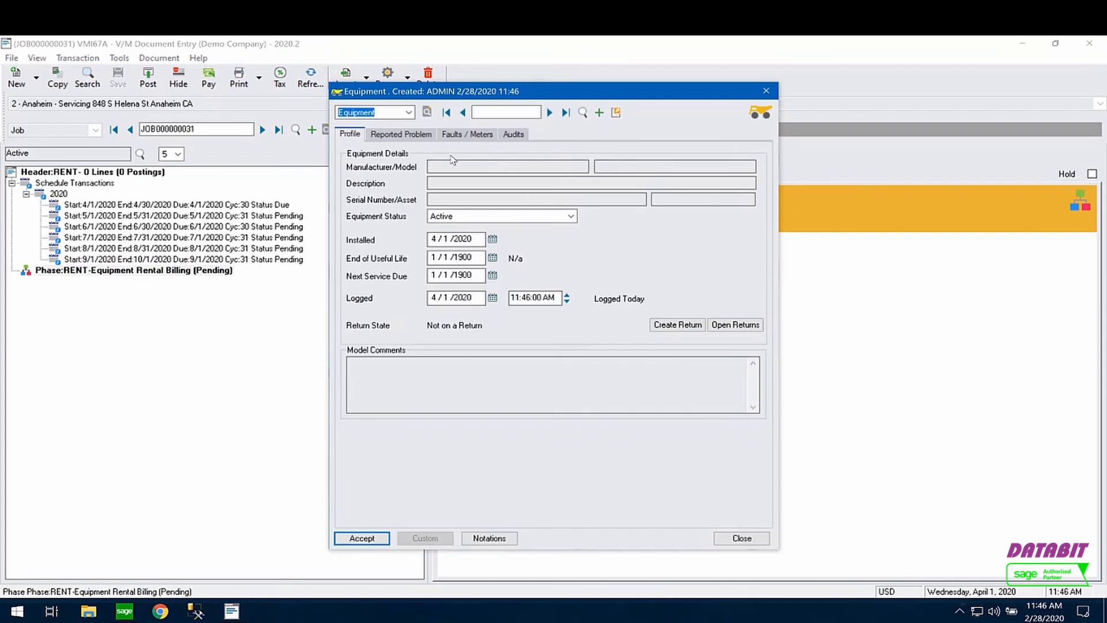
left_click(766, 92)
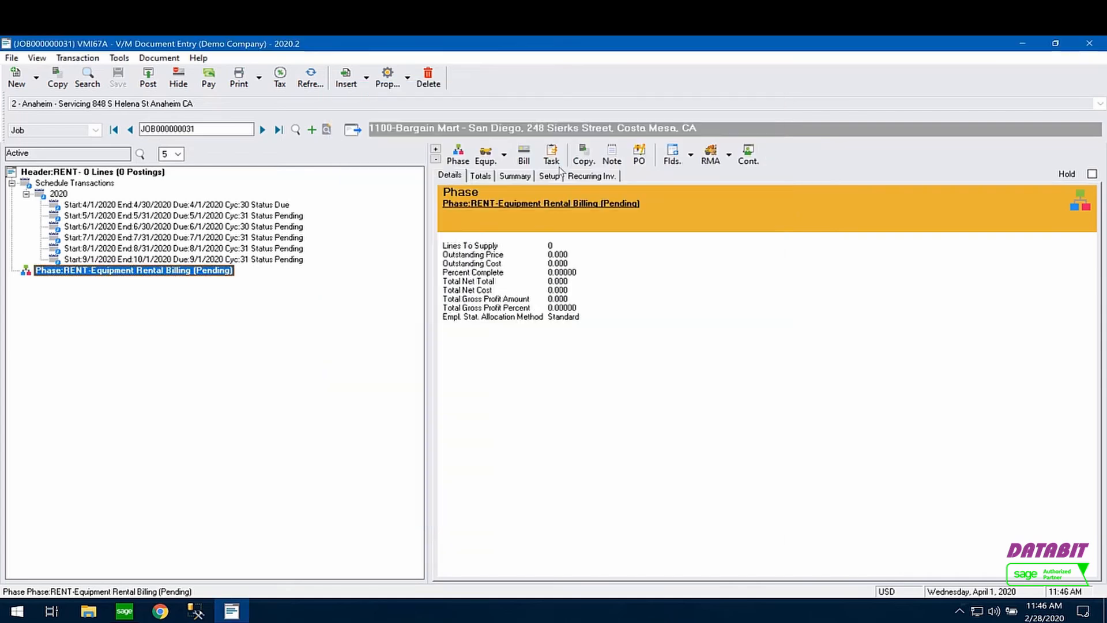
Step: Add internal equipment 000072, the Brother MFC-L8850CDW, to the rental phase with Transfer to Site enabled
left_click(486, 158)
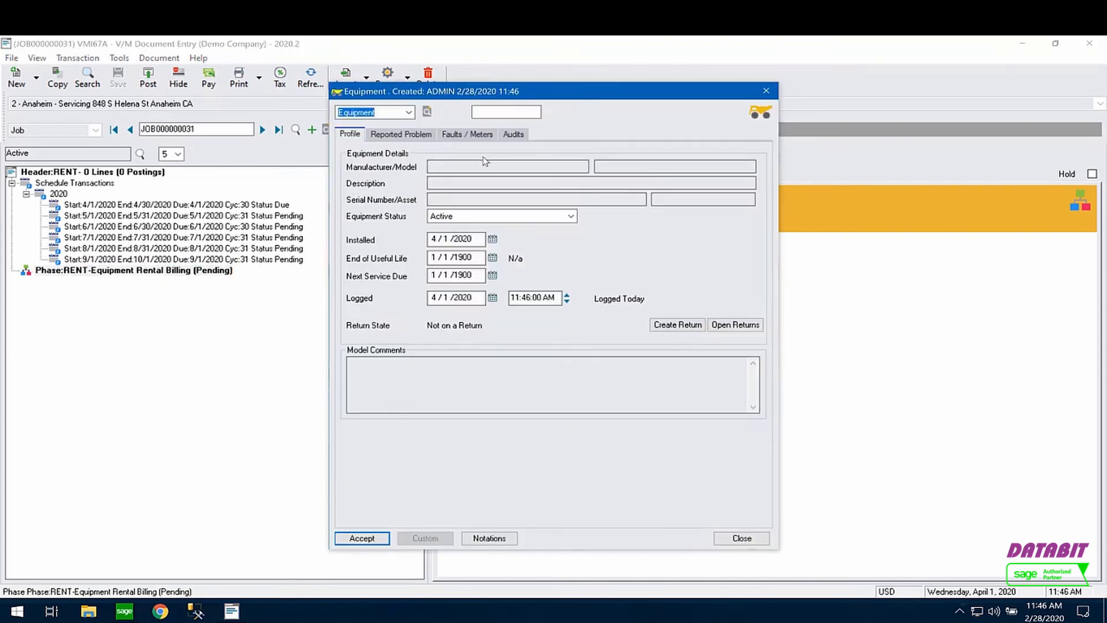
left_click(408, 112)
left_click(372, 151)
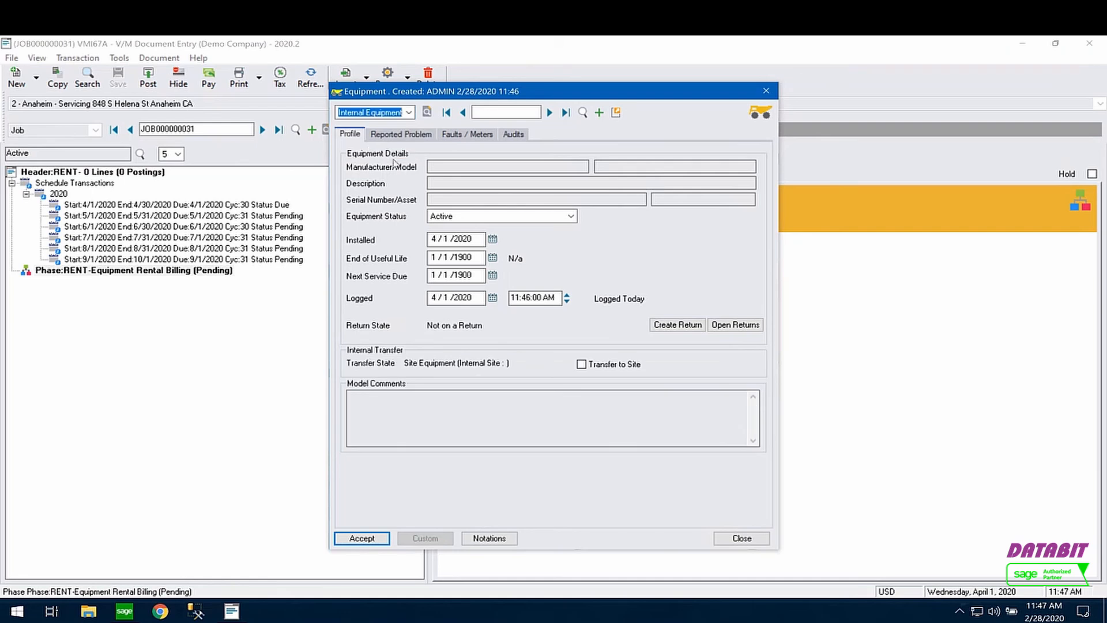
left_click(446, 114)
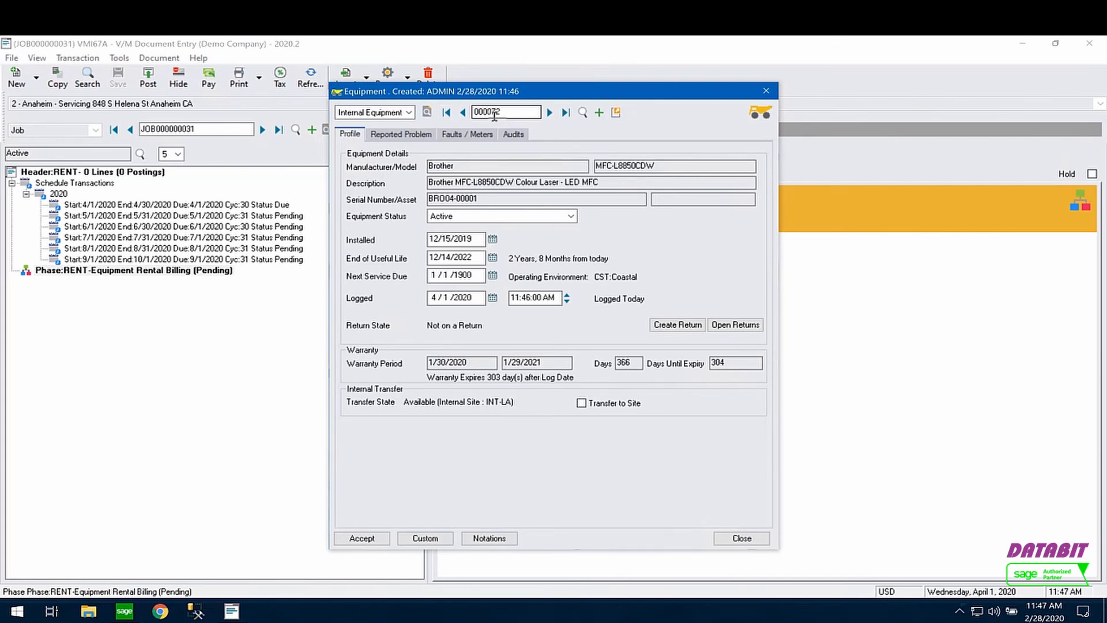
left_click(581, 402)
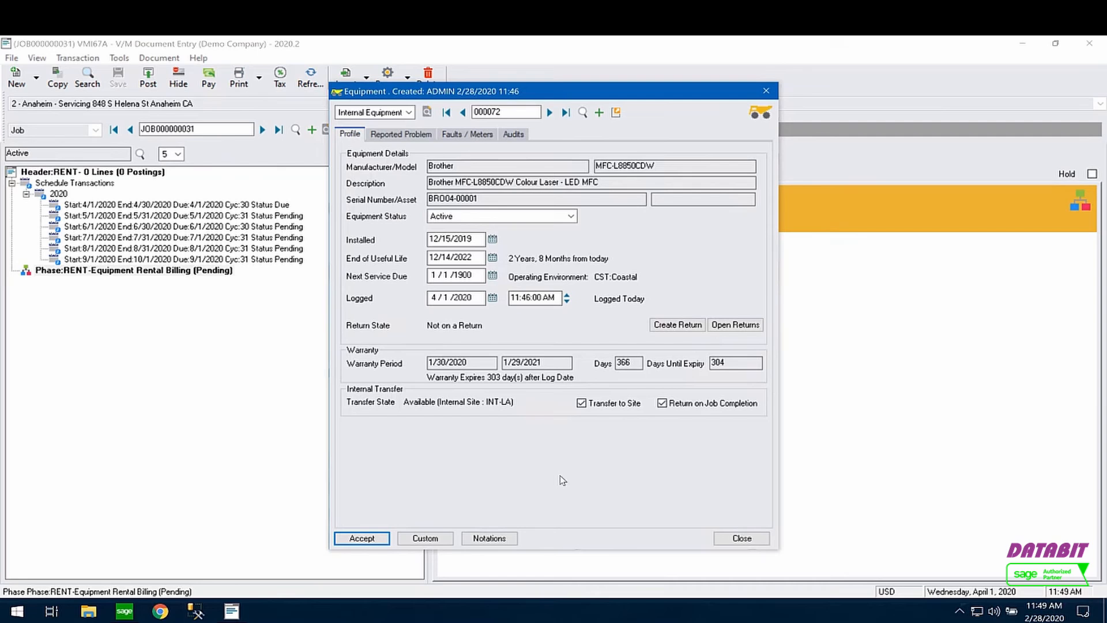
key("Return")
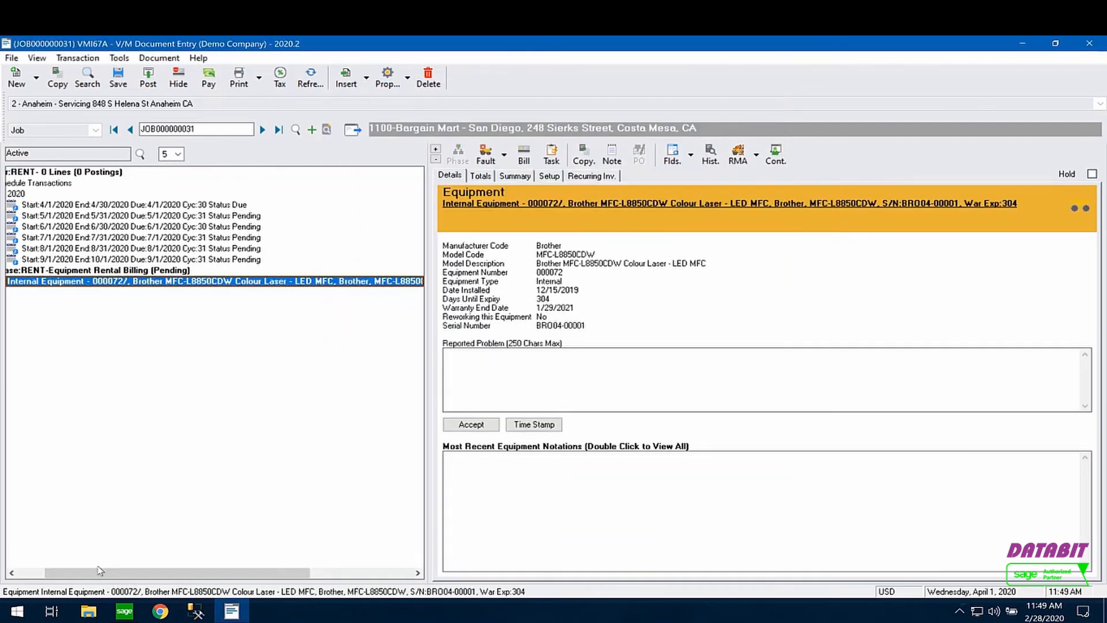
left_click(26, 573)
mouse_move(244, 613)
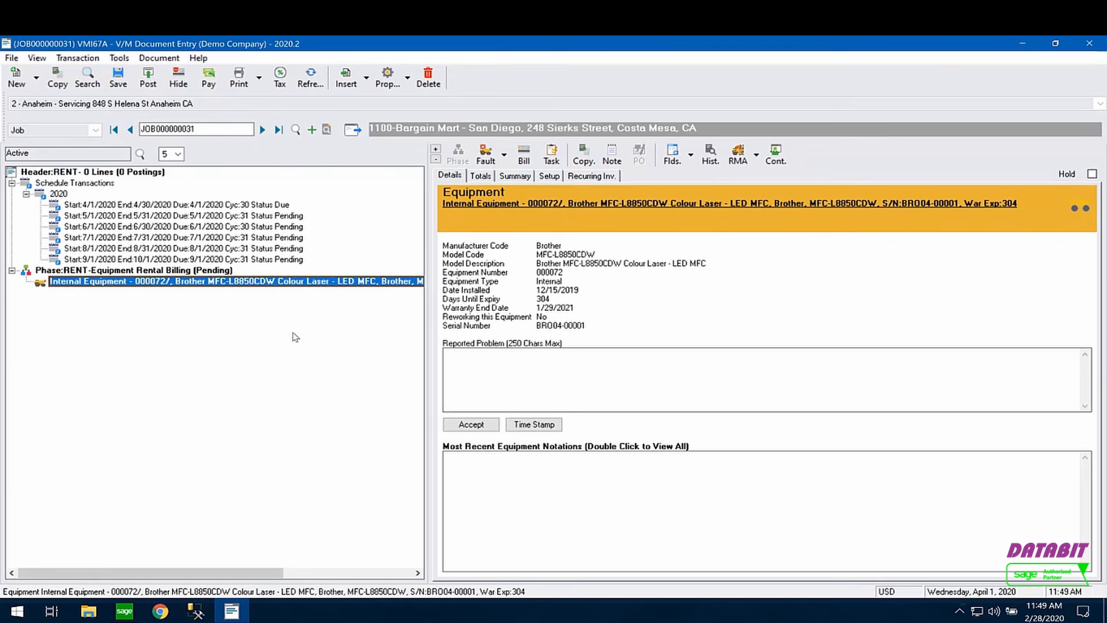
Step: Create a billing group under the Brother equipment and start a billing line in it with the type Service
left_click(524, 153)
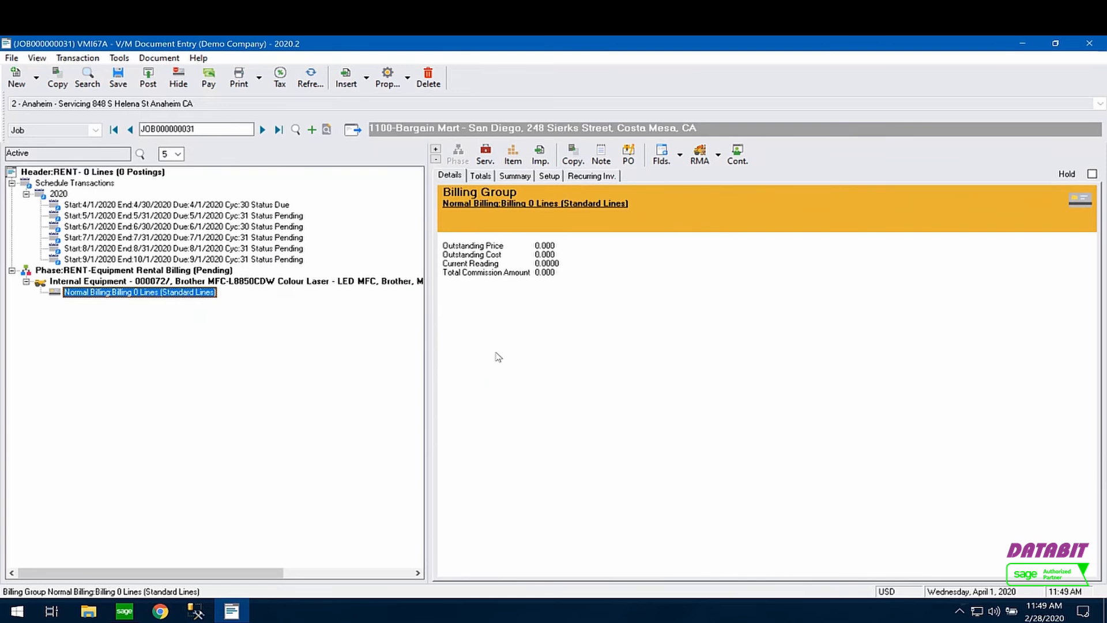
left_click(487, 157)
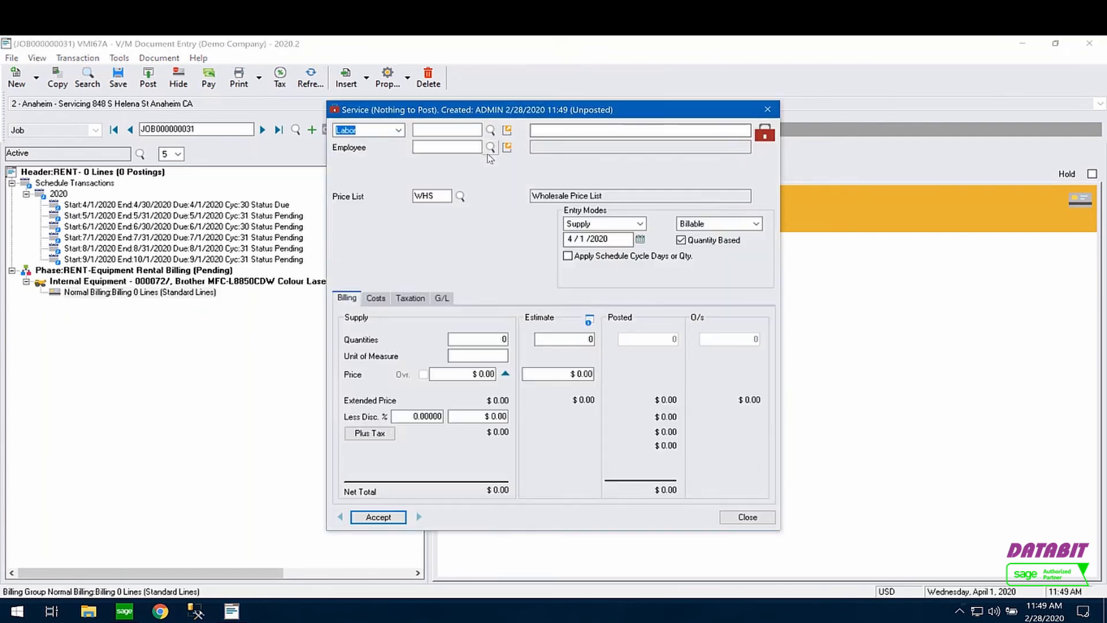
left_click(399, 133)
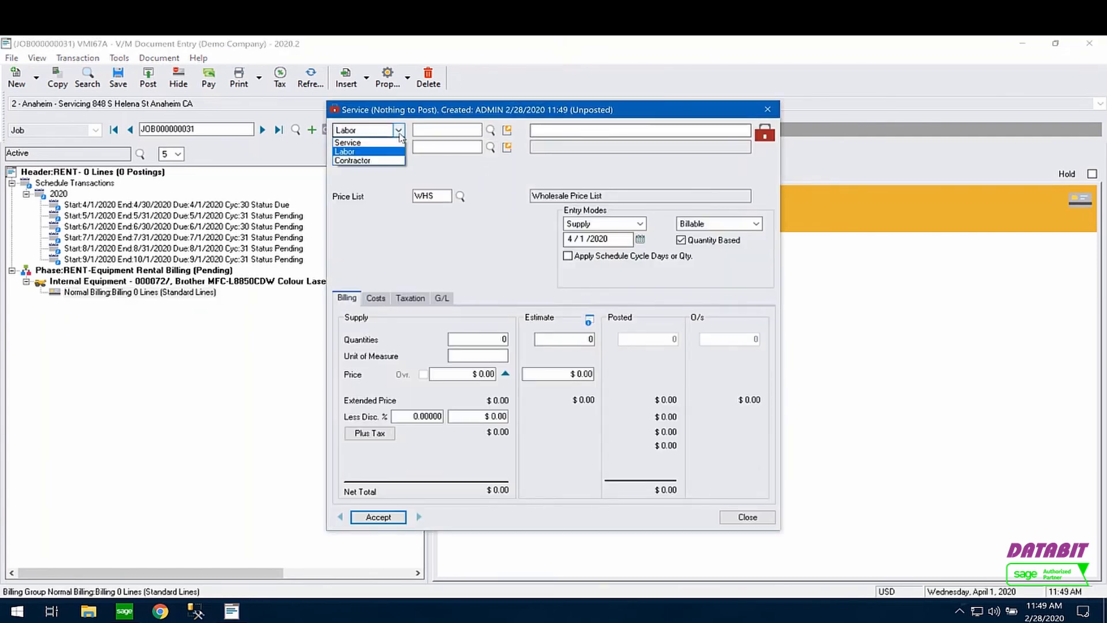
left_click(399, 133)
left_click(399, 133)
left_click(399, 133)
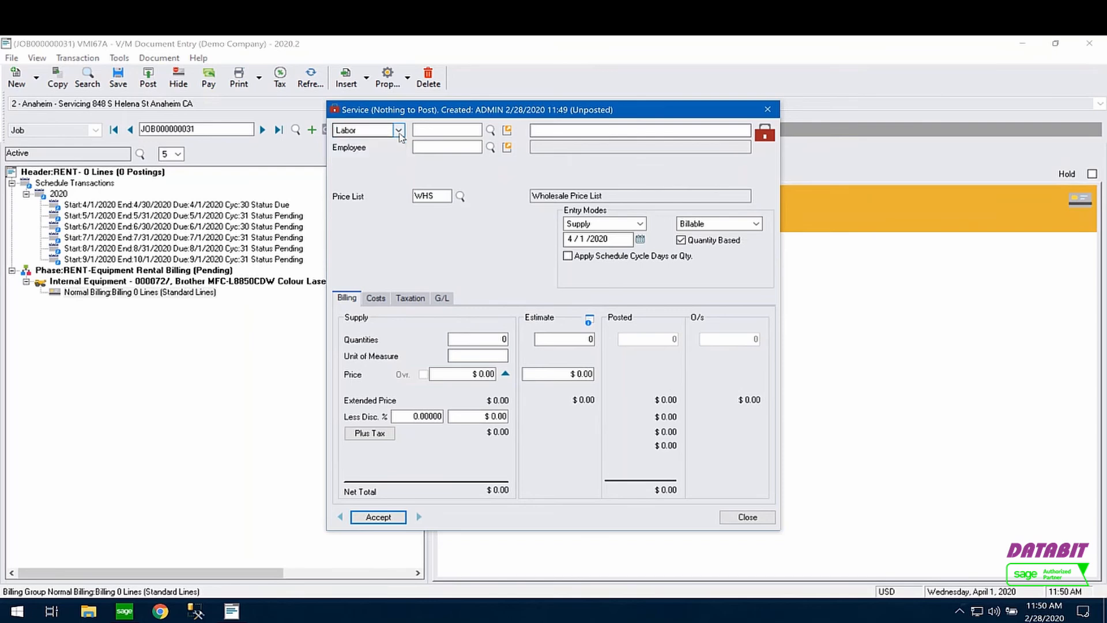
left_click(399, 133)
left_click(399, 133)
left_click(399, 133)
left_click(399, 134)
left_click(399, 133)
left_click(399, 133)
left_click(399, 134)
left_click(399, 133)
left_click(399, 133)
left_click(385, 143)
Step: Assign the RENTAL service code to the new billing line and describe it as "Rental Charges First 3 Months"
left_click(491, 131)
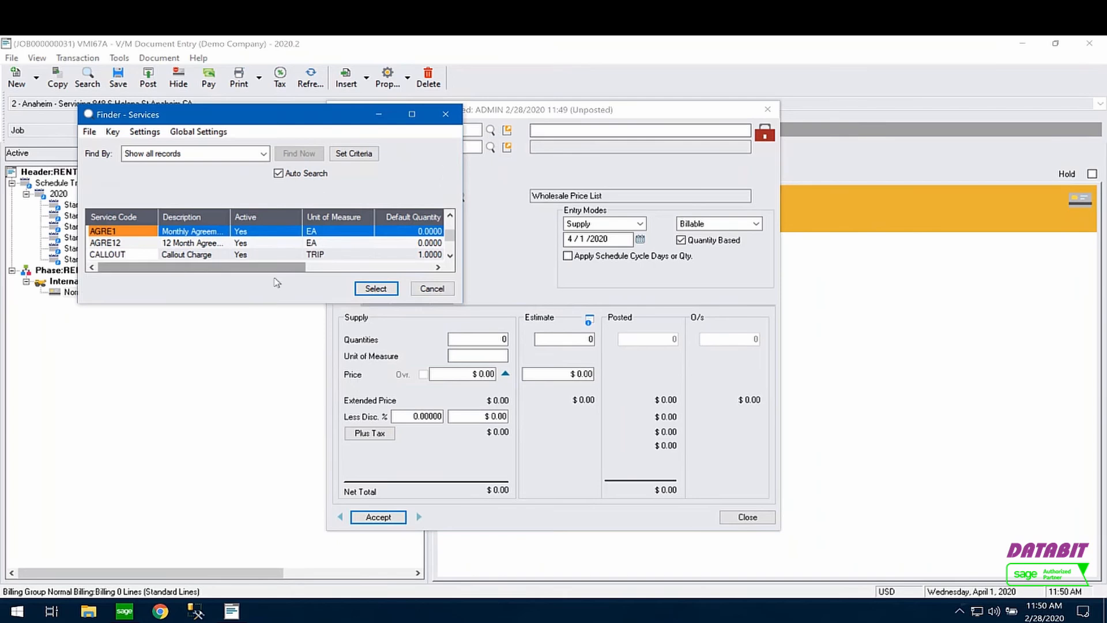
left_click_drag(243, 304, 278, 491)
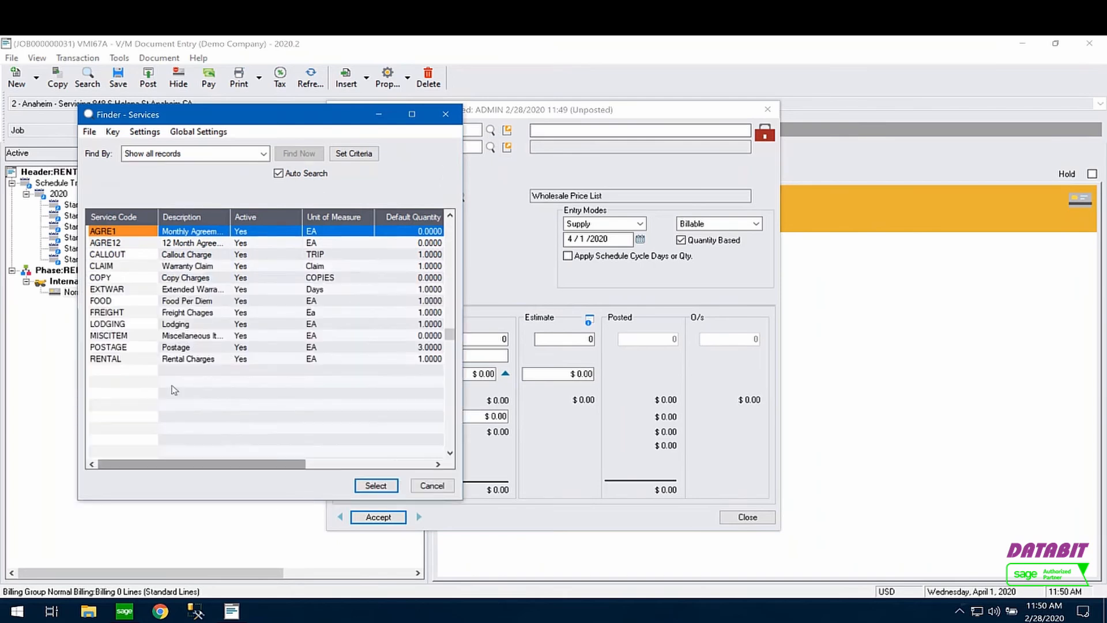
left_click(113, 360)
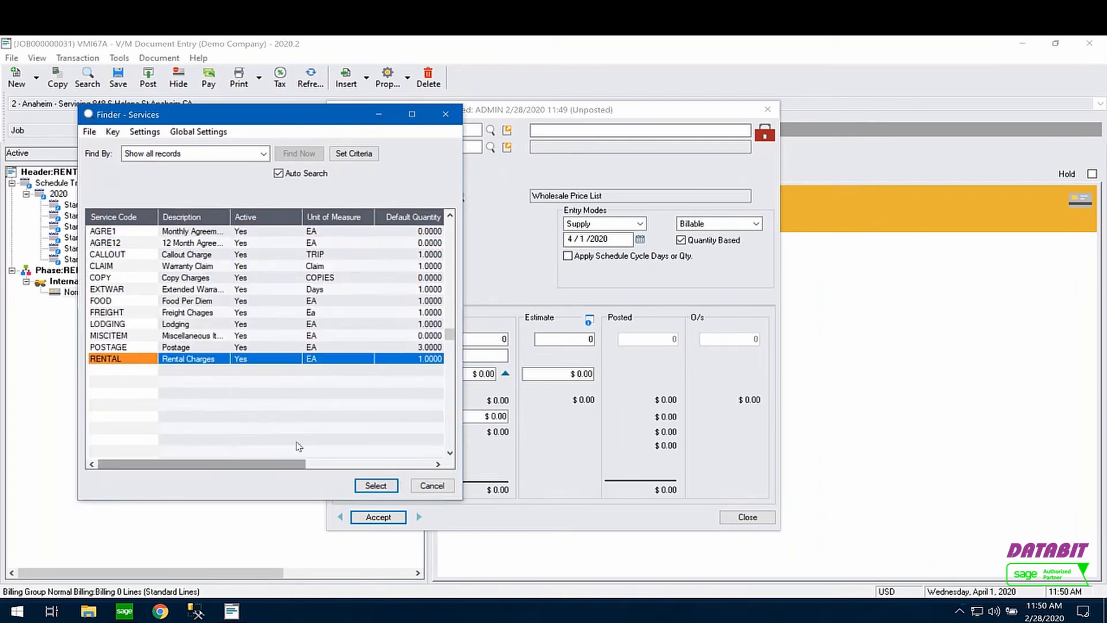
left_click(375, 486)
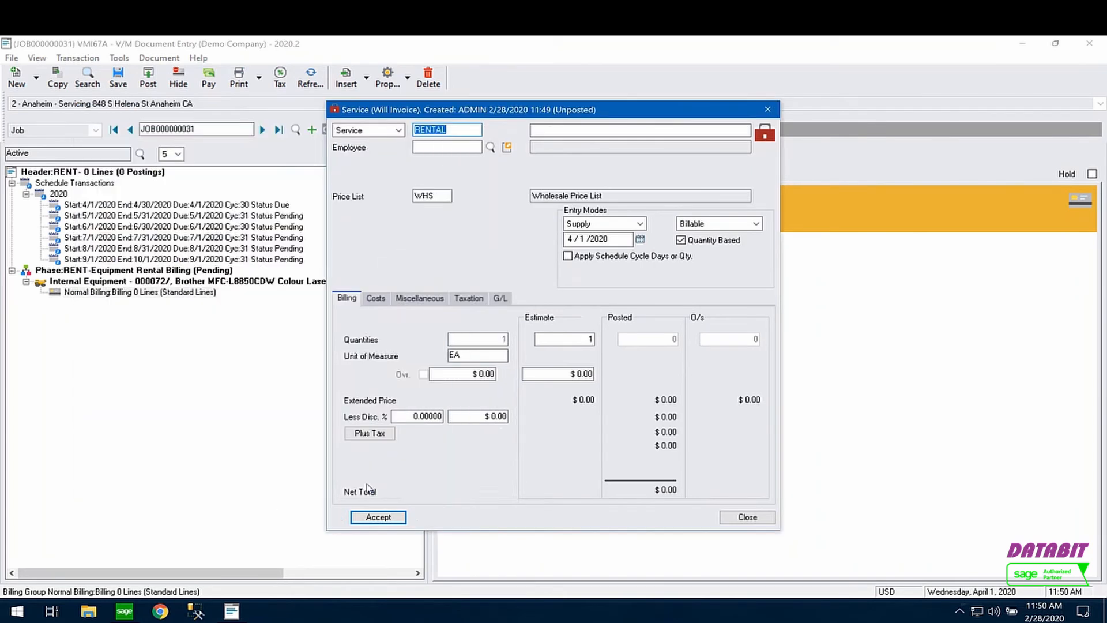
left_click(604, 130)
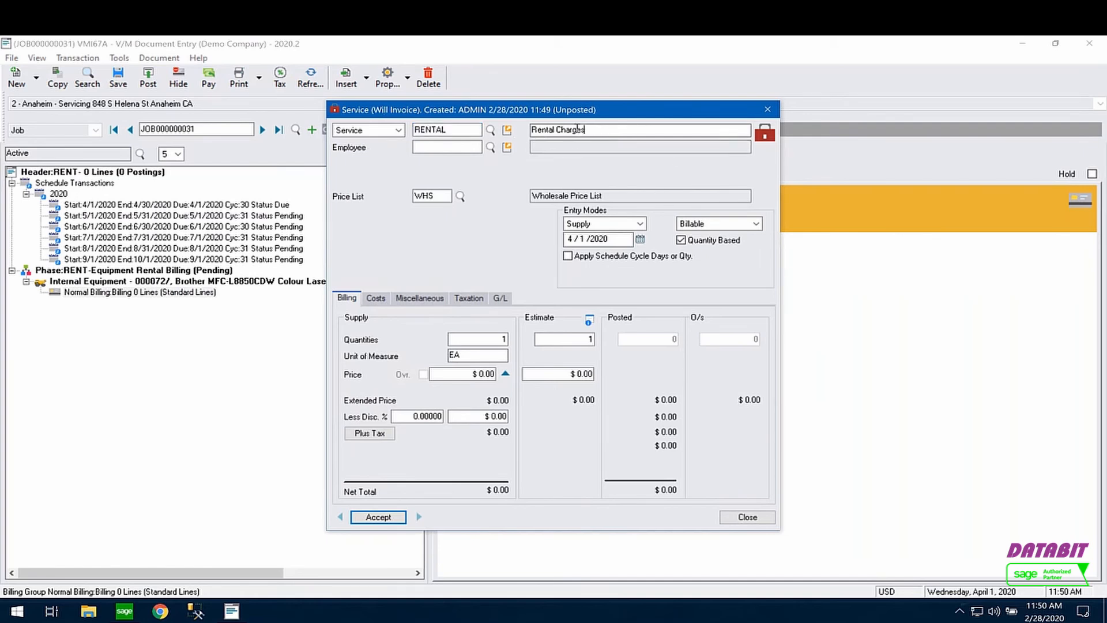
type("- First 3 Months")
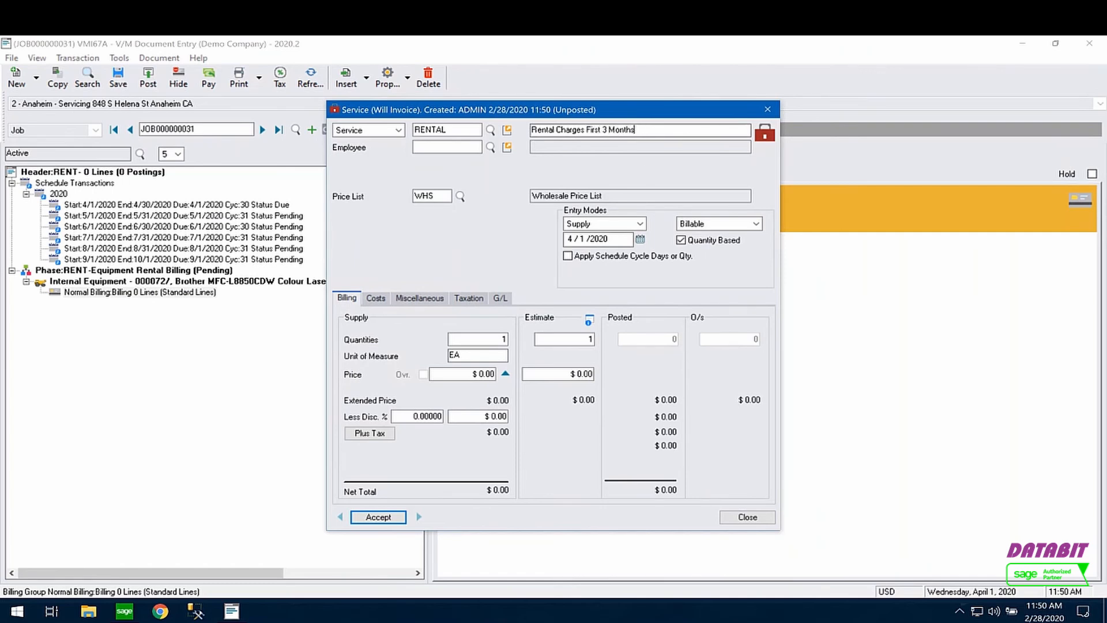
Step: Set the first rental line's price to $100.00 and accept the line
key("Tab")
left_click(458, 374)
type("100")
key("Tab")
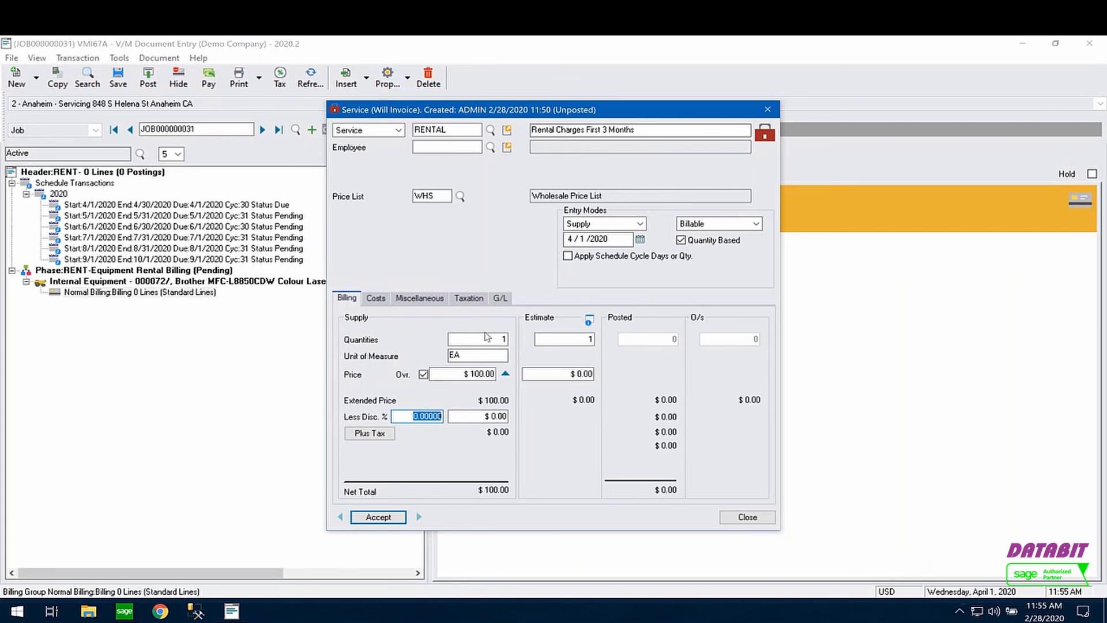
left_click(458, 128)
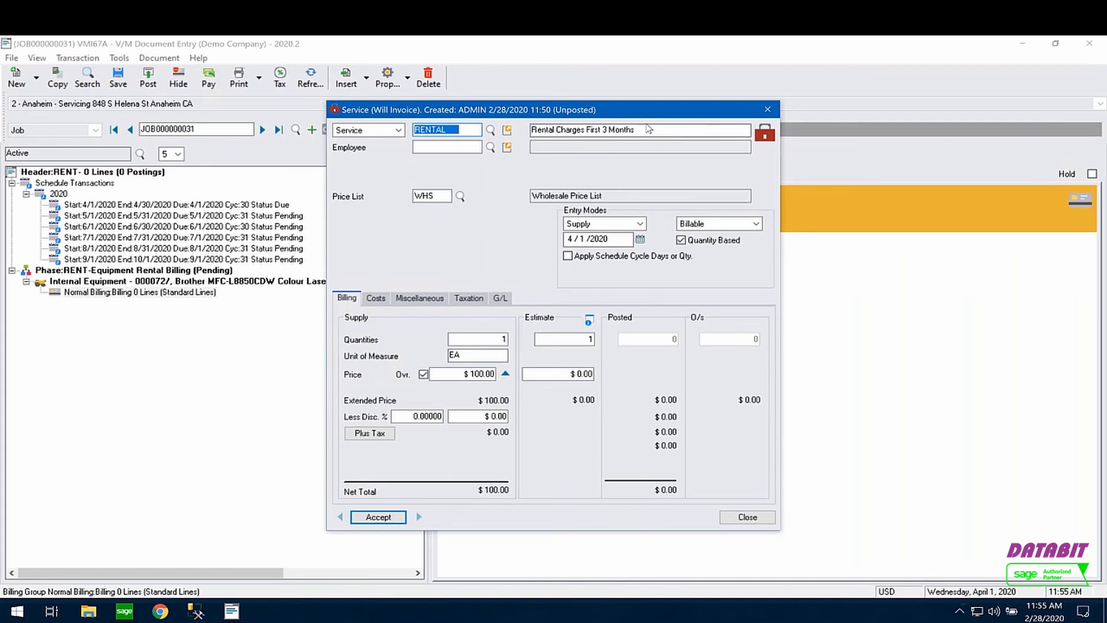
left_click_drag(645, 130, 587, 125)
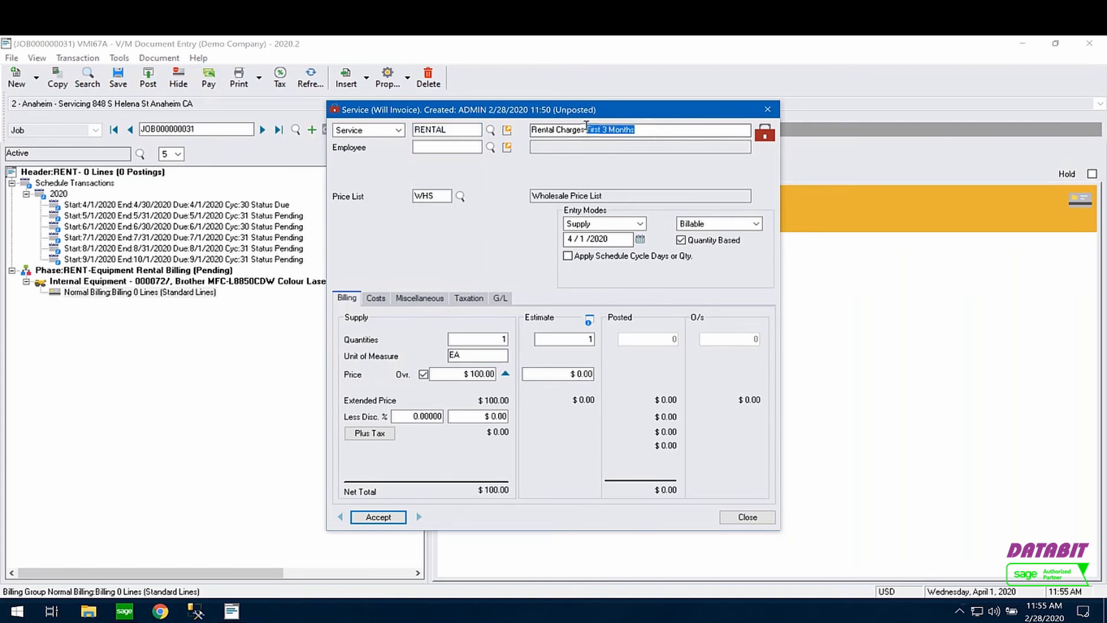
left_click(485, 373)
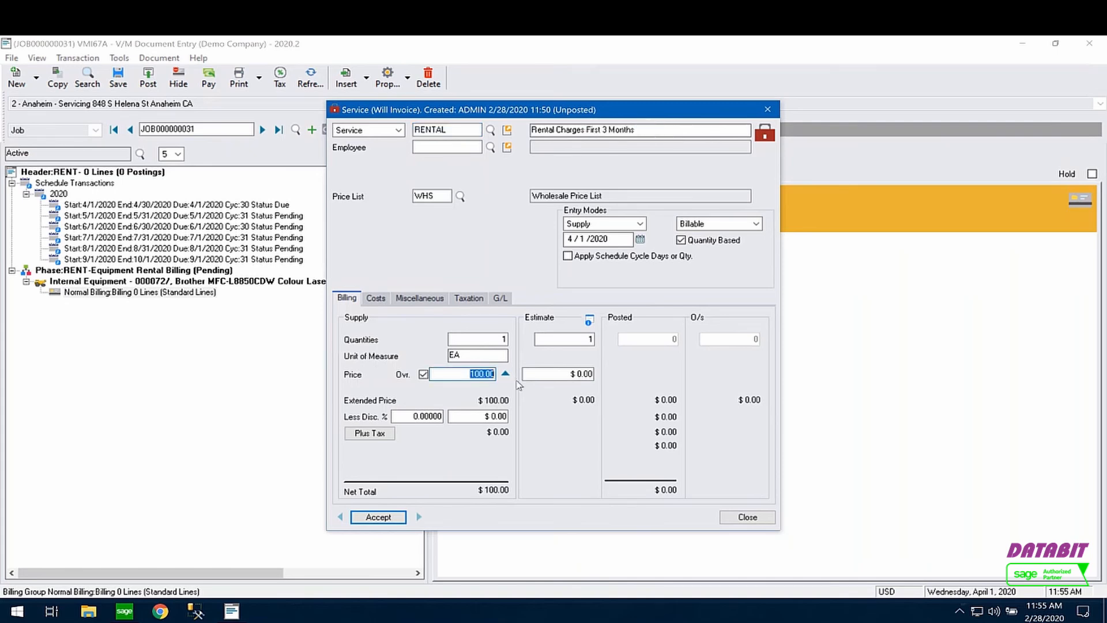
left_click(381, 517)
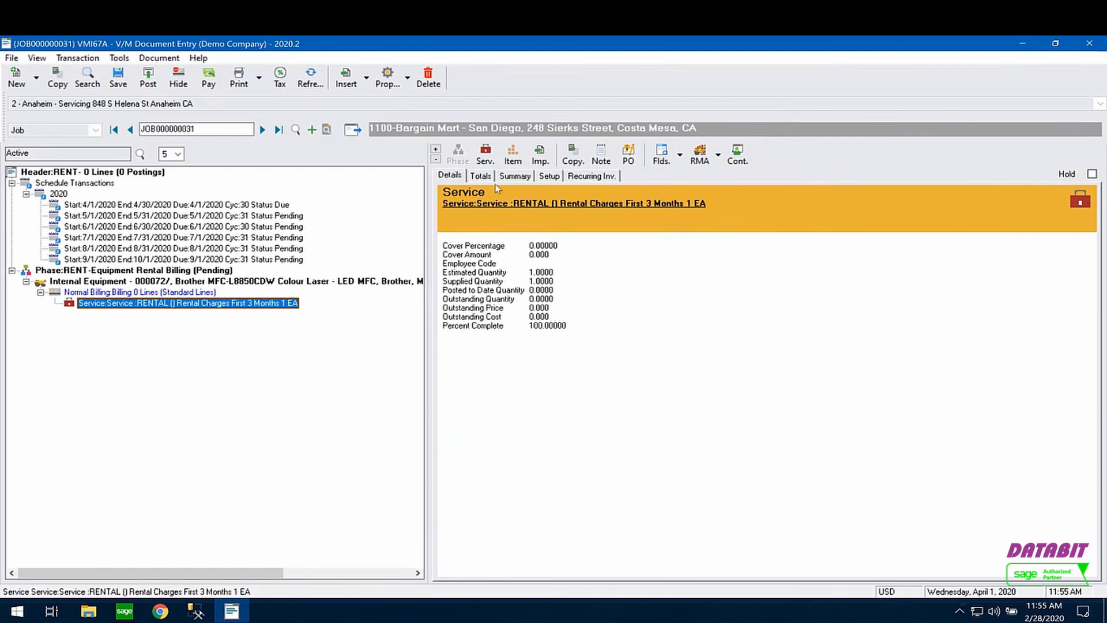
Step: Add a second Service line with code RENTAL and the description "Rental Charges - Last 3 Months"
left_click(494, 154)
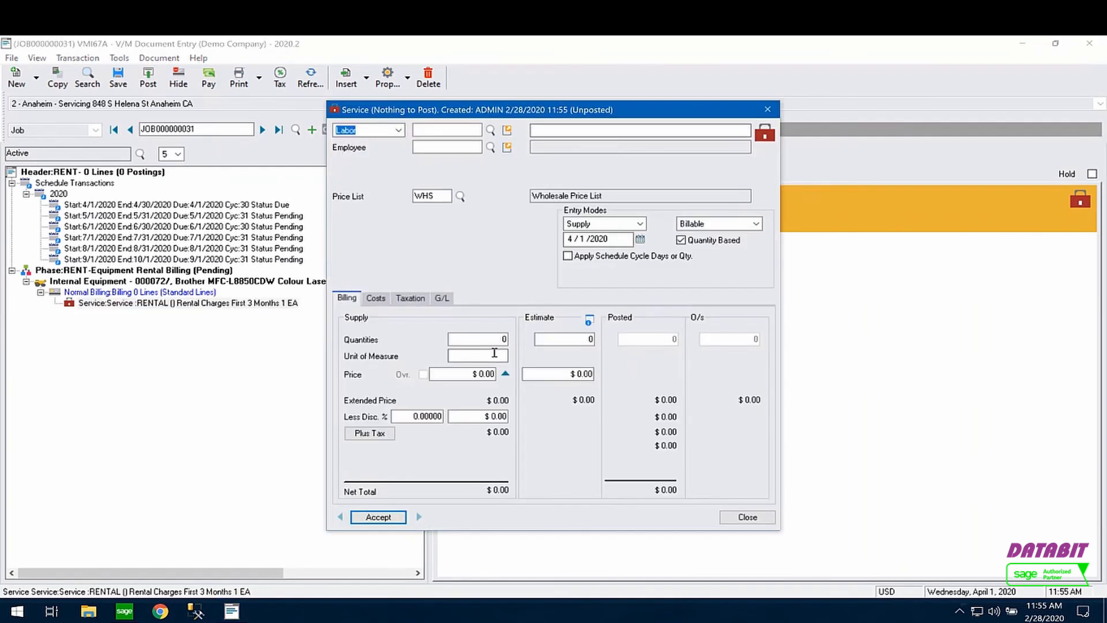
left_click(375, 131)
left_click(346, 149)
left_click(447, 130)
type("RENTAL")
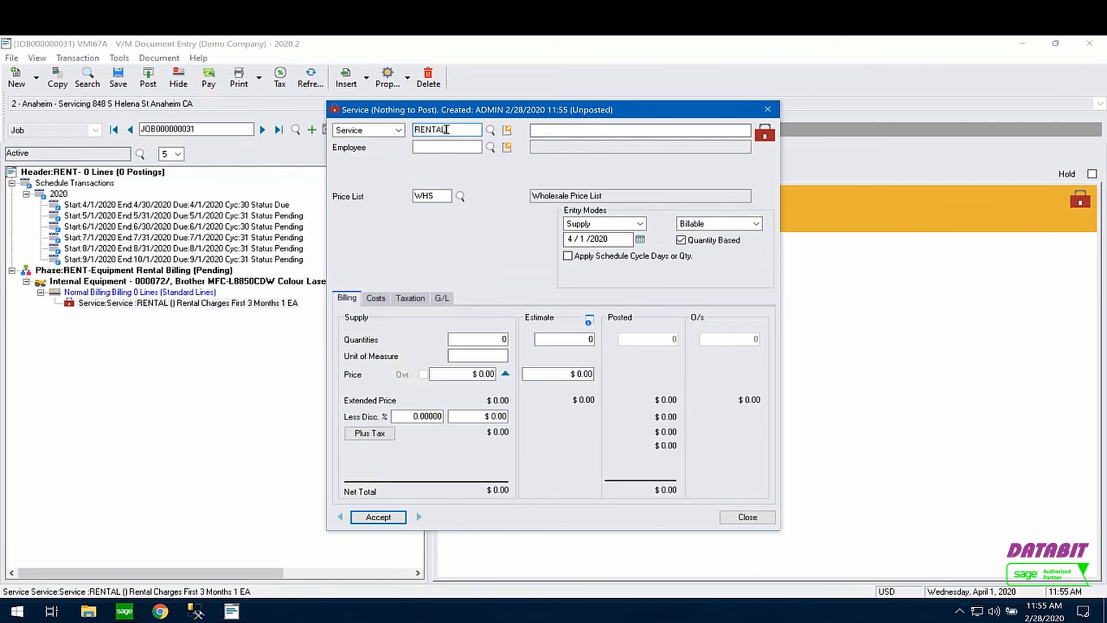
key("Tab")
left_click(623, 129)
type("-")
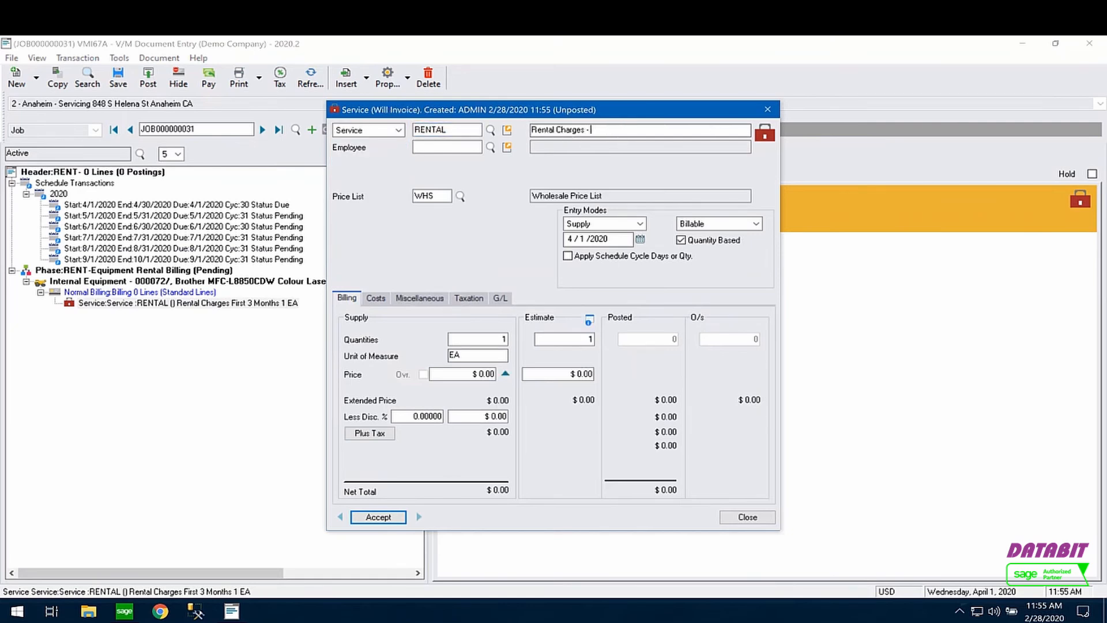
type(" Last 3 Months")
Step: Set the Last 3 Months rental line's price to $150.00 and accept the line
left_click(459, 375)
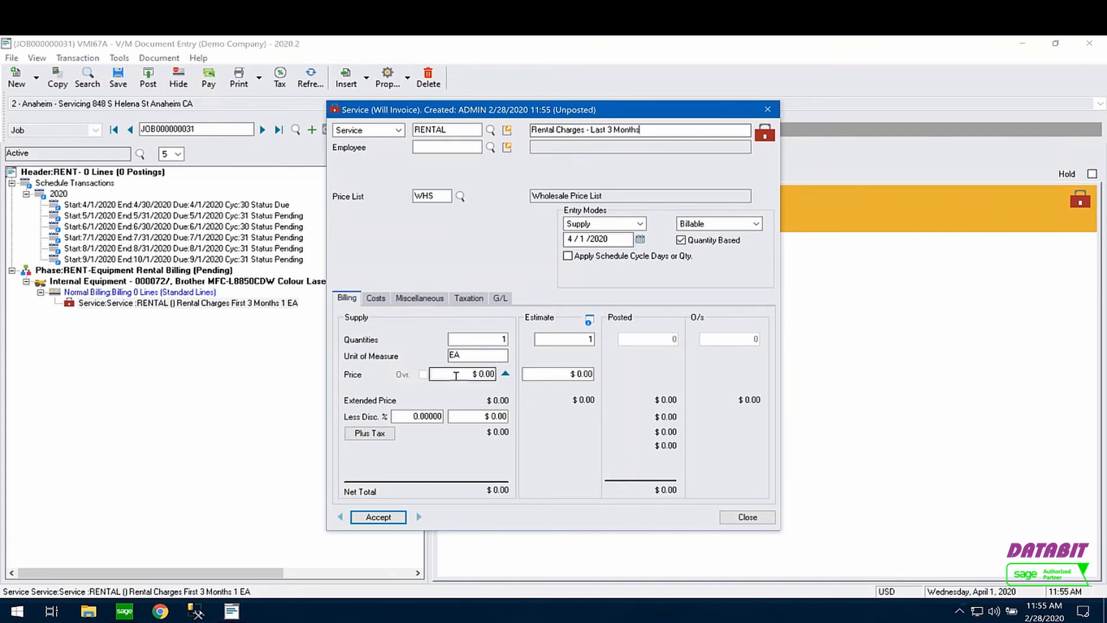
type("150")
key("Tab")
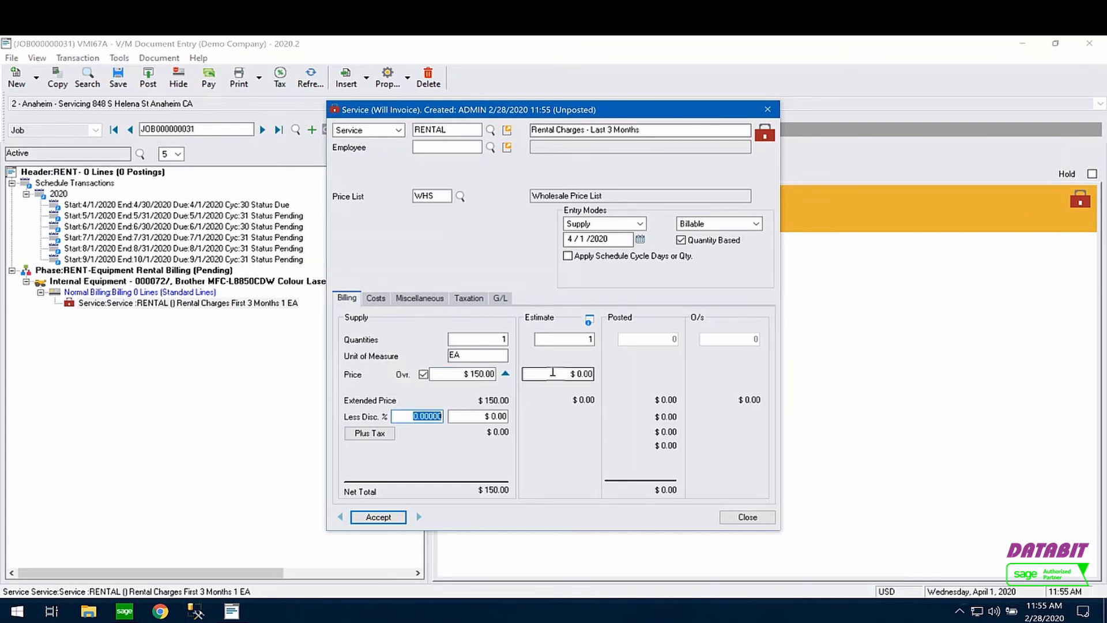
left_click(392, 517)
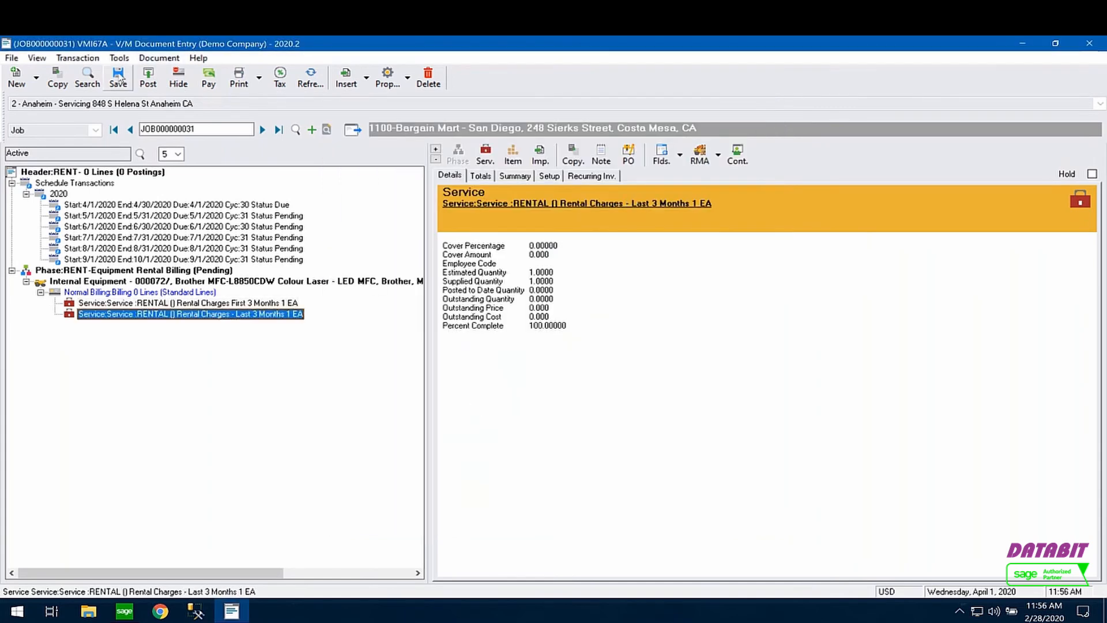
Step: Review the totals of the whole job and of the First 3 Months rental line
left_click(114, 172)
left_click(488, 177)
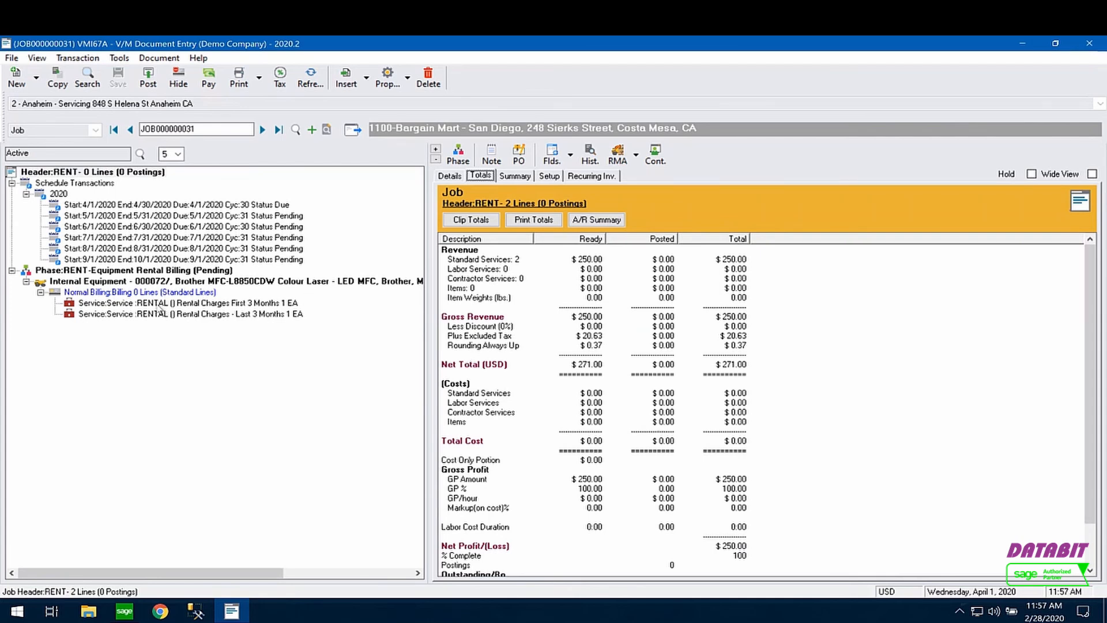
left_click(233, 309)
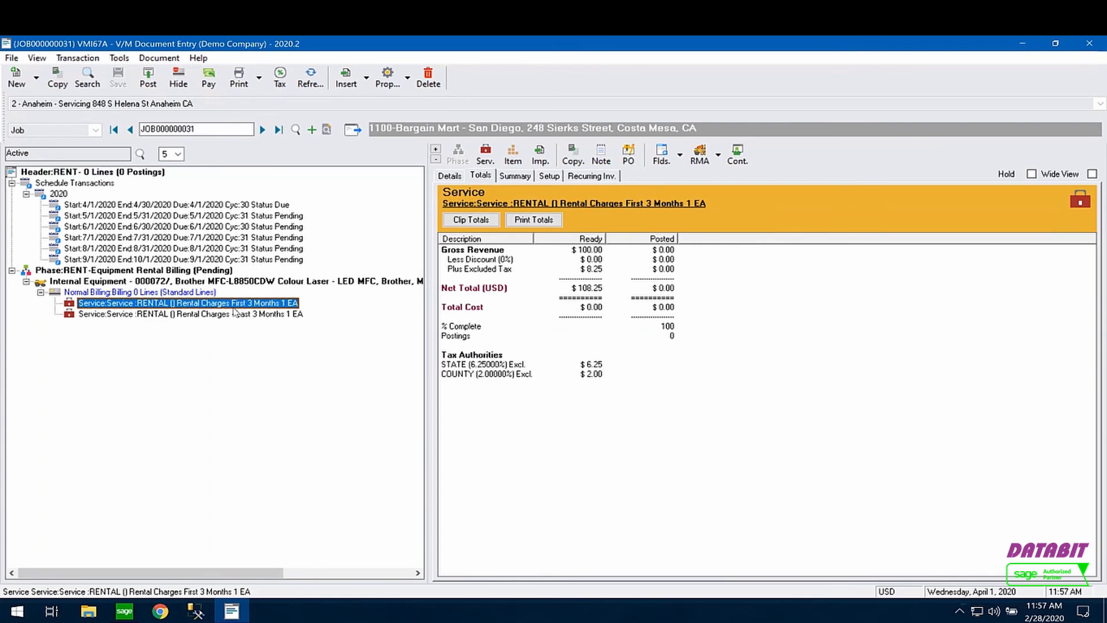
Step: Set the First 3 Months rental line to stop posting after the document has posted 3 times
right_click(188, 305)
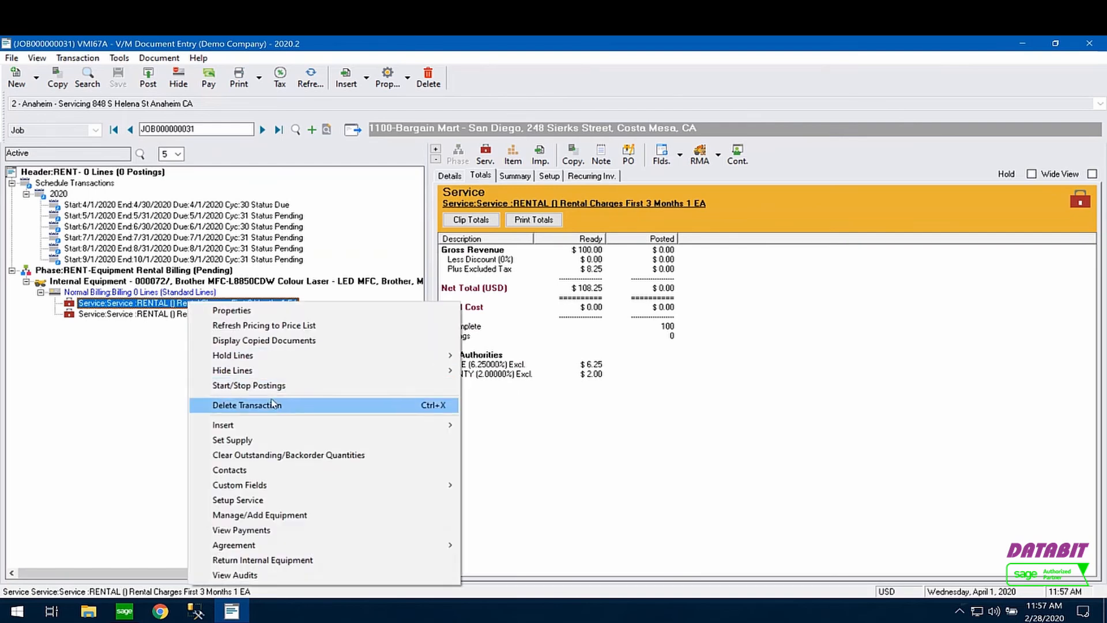
left_click(341, 390)
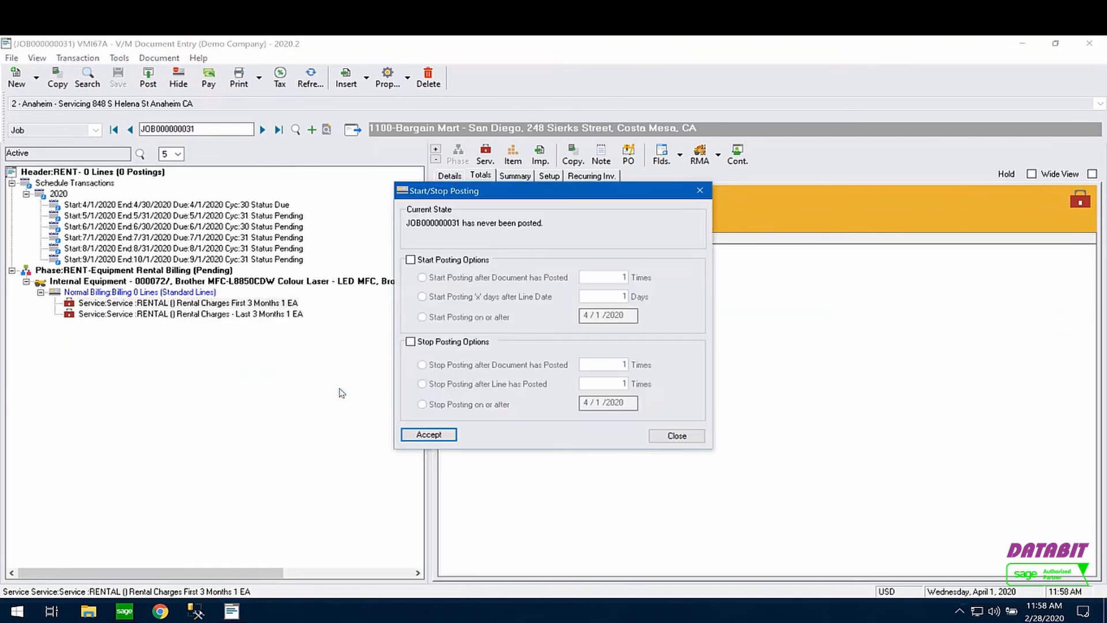
left_click(422, 346)
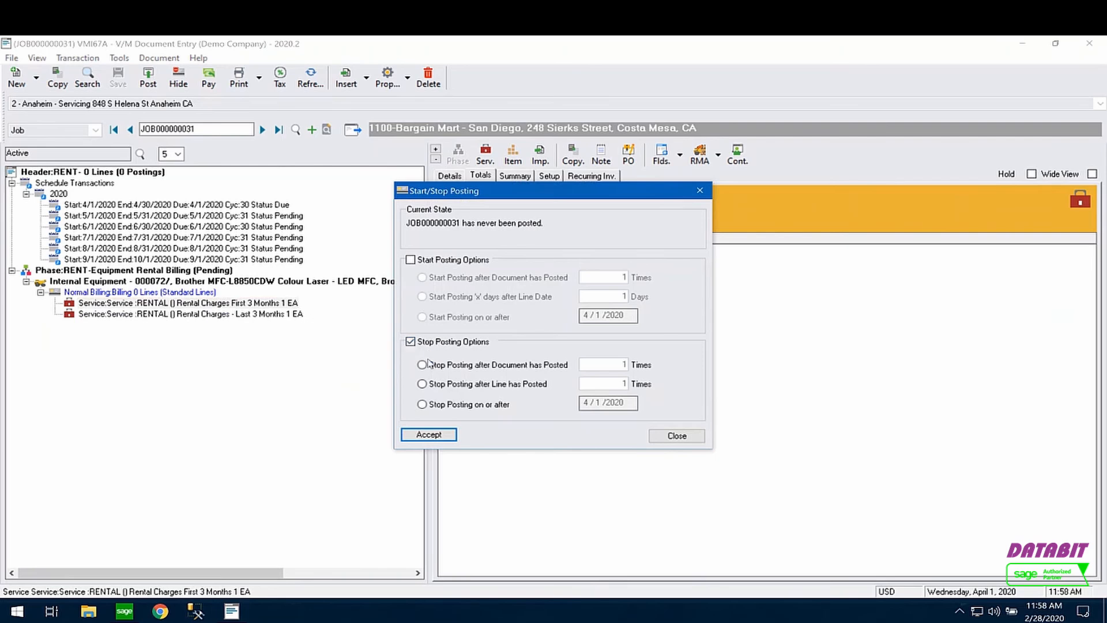
left_click(423, 365)
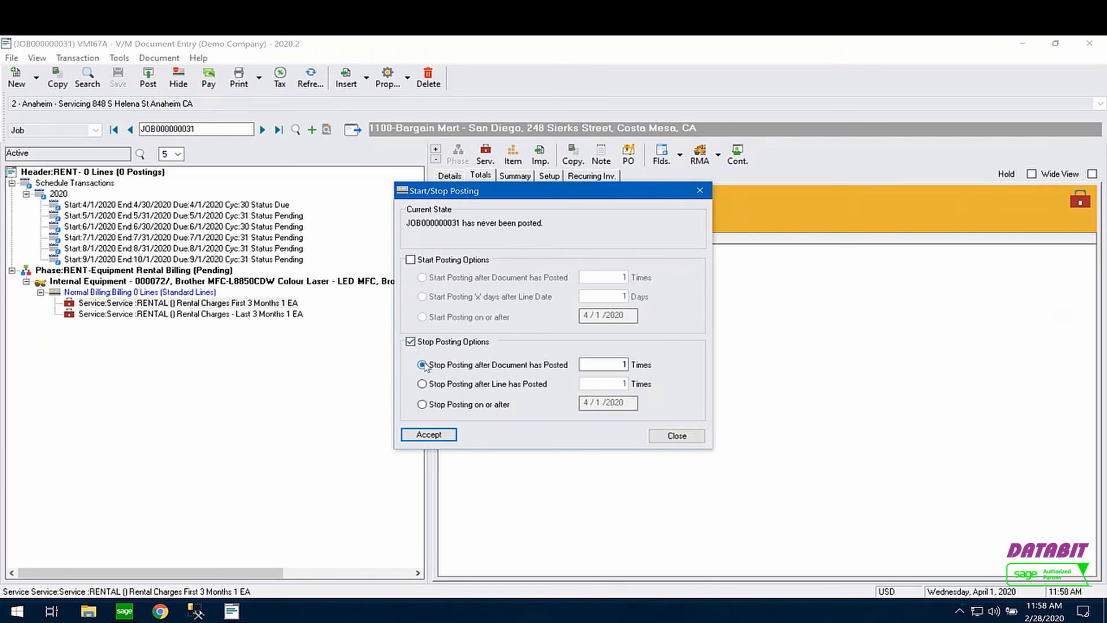
double_click(618, 367)
type("3")
double_click(614, 364)
key("Tab")
left_click(434, 434)
Step: Set the Last 3 Months rental line to start posting after the document has posted 3 times, and save the job
left_click(240, 315)
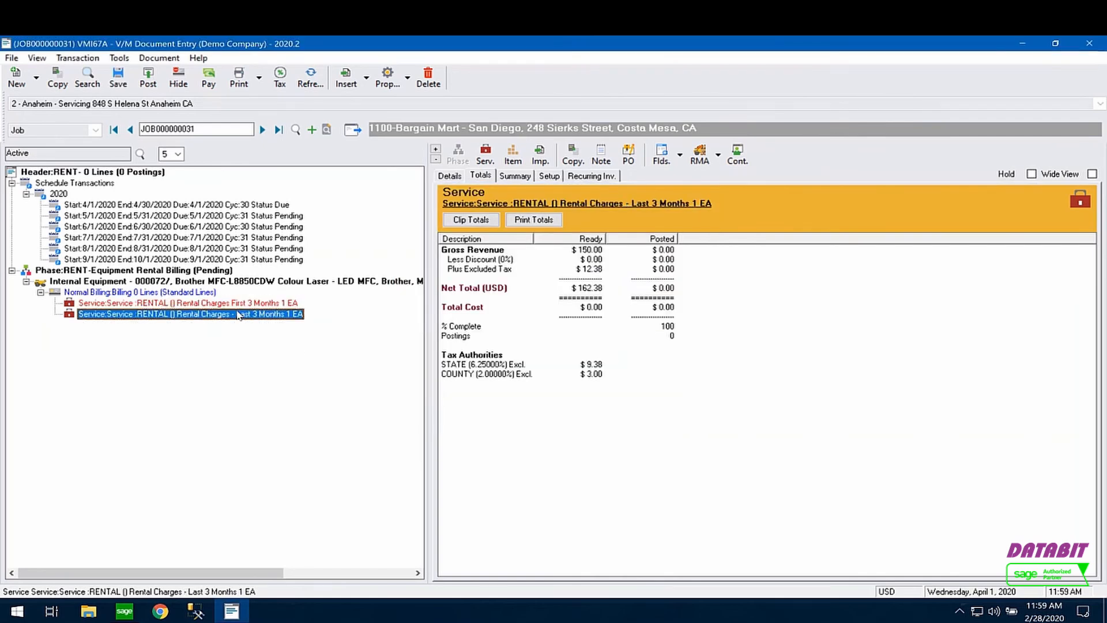
right_click(256, 315)
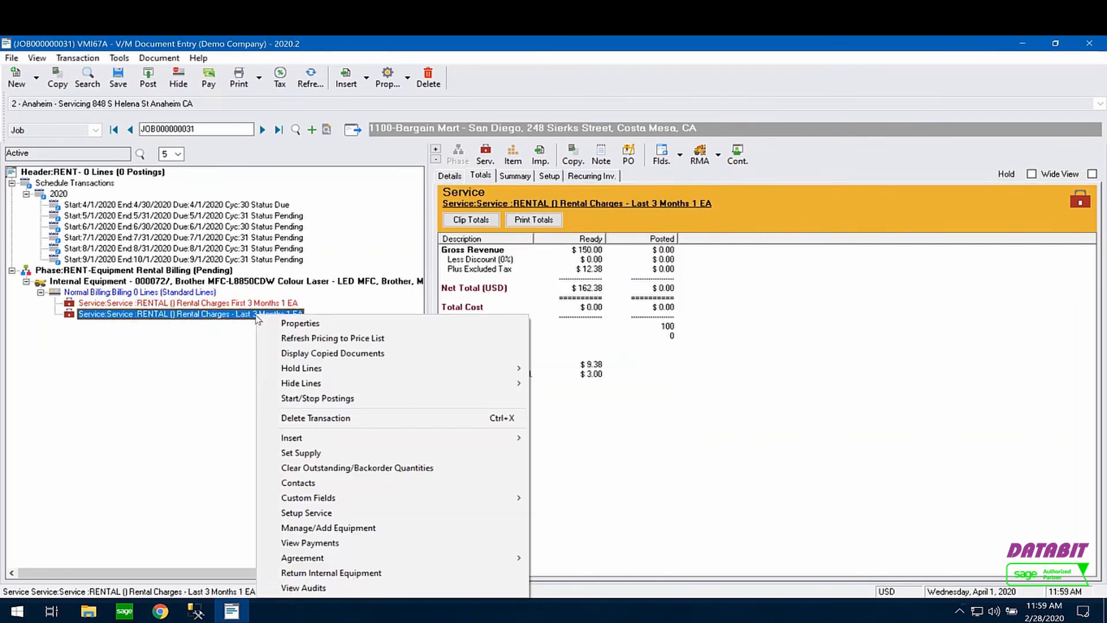
left_click(351, 399)
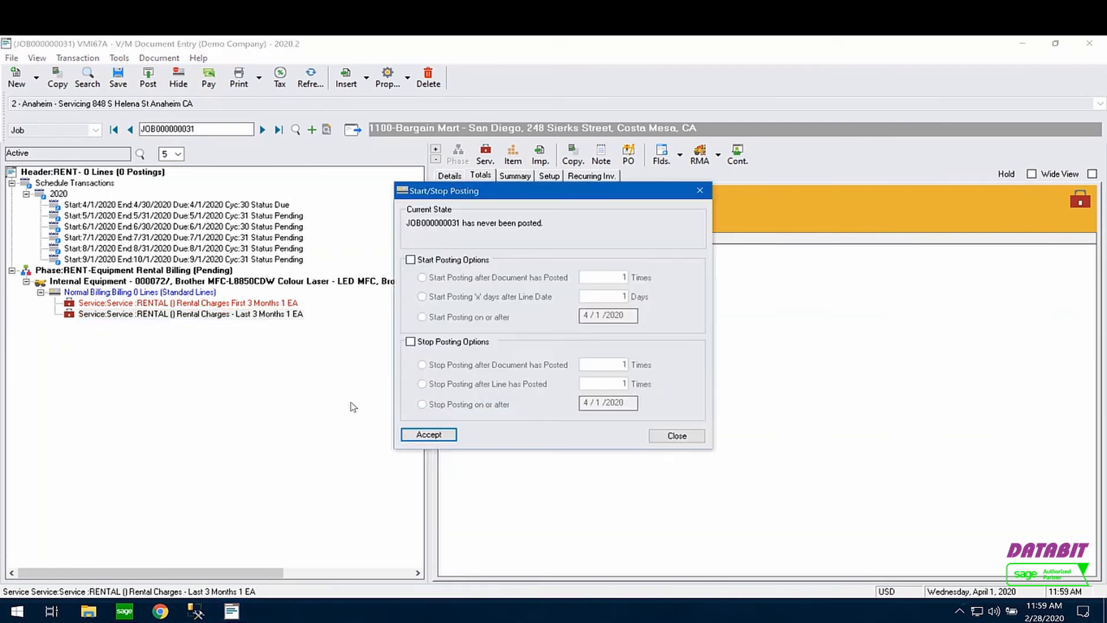
left_click(432, 260)
left_click(453, 278)
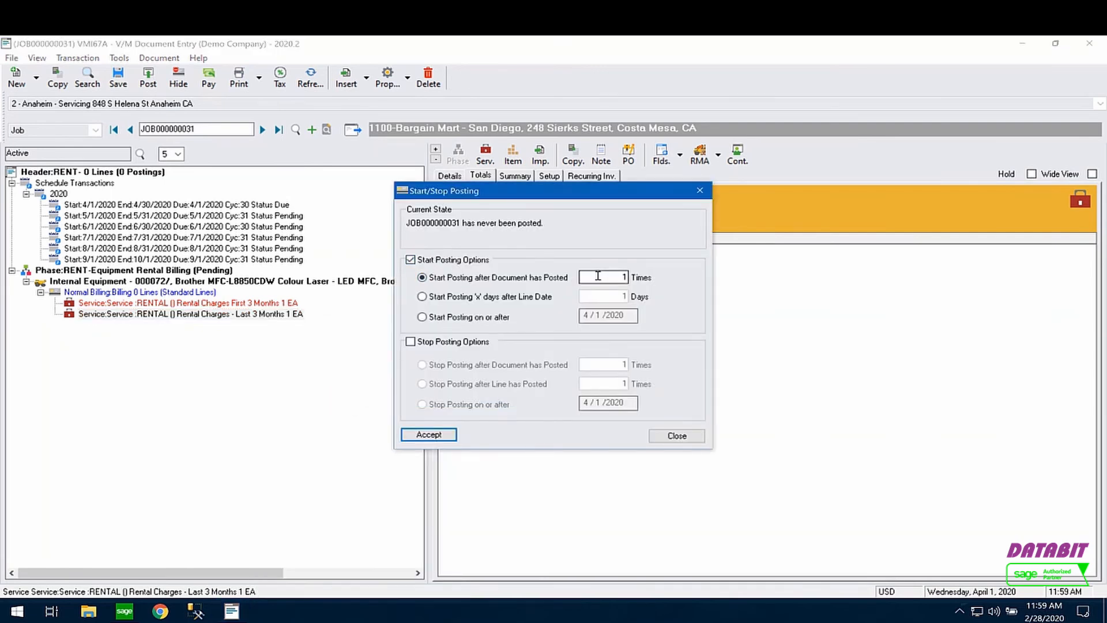
left_click(626, 275)
key("BackSpace")
type("3")
left_click(428, 434)
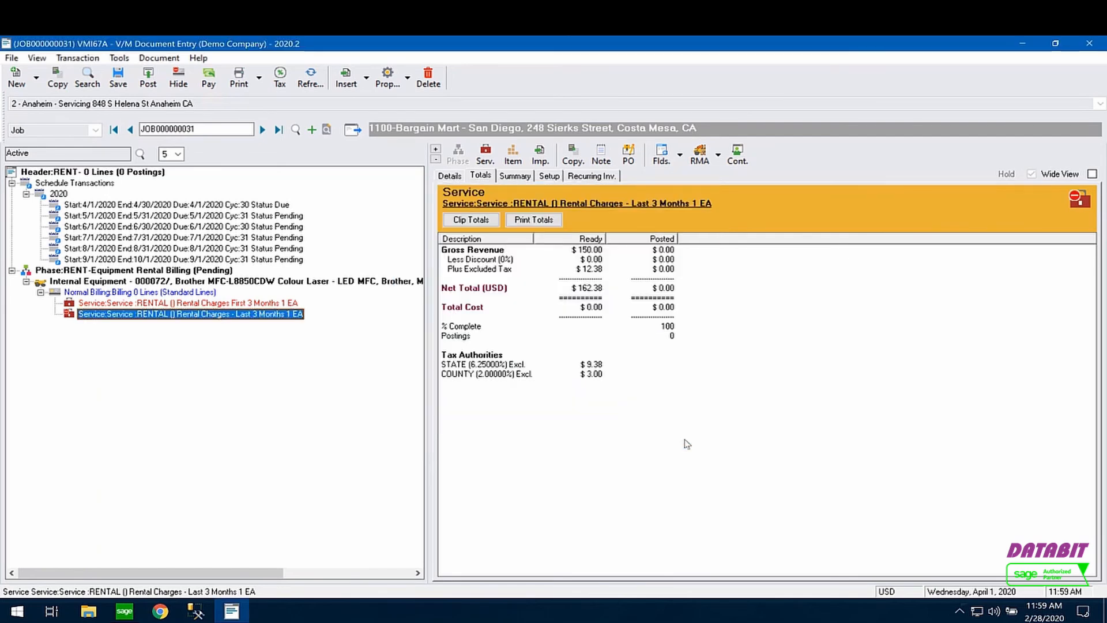
left_click(121, 79)
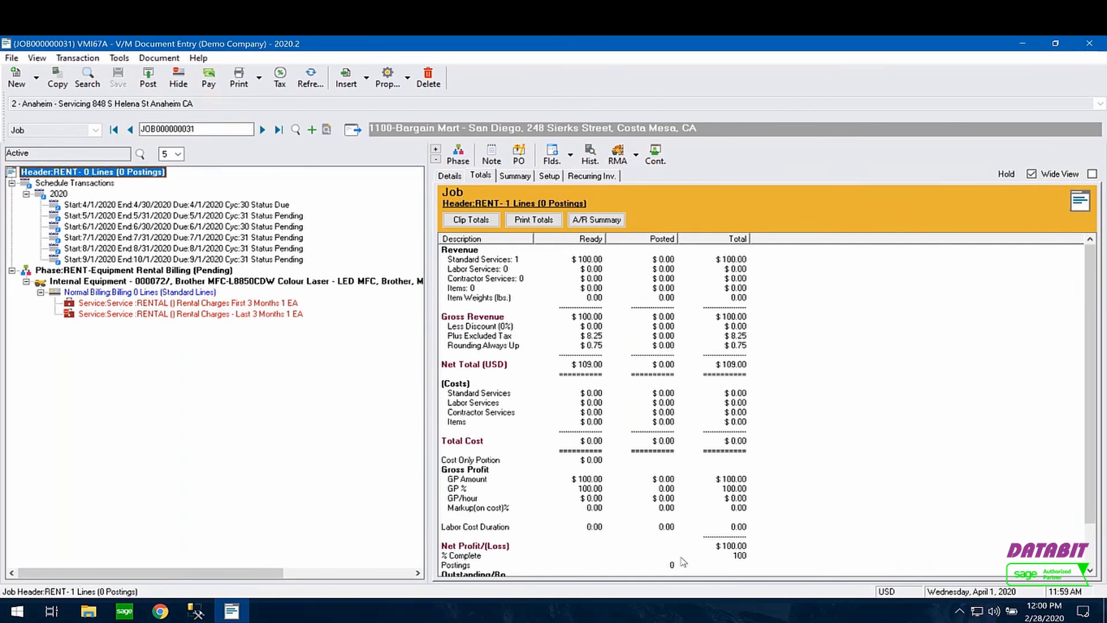
Step: Examine the job's gross revenue, the July 2020 schedule entry's details, and the billing limit and delay details of both rental lines
left_click(602, 317)
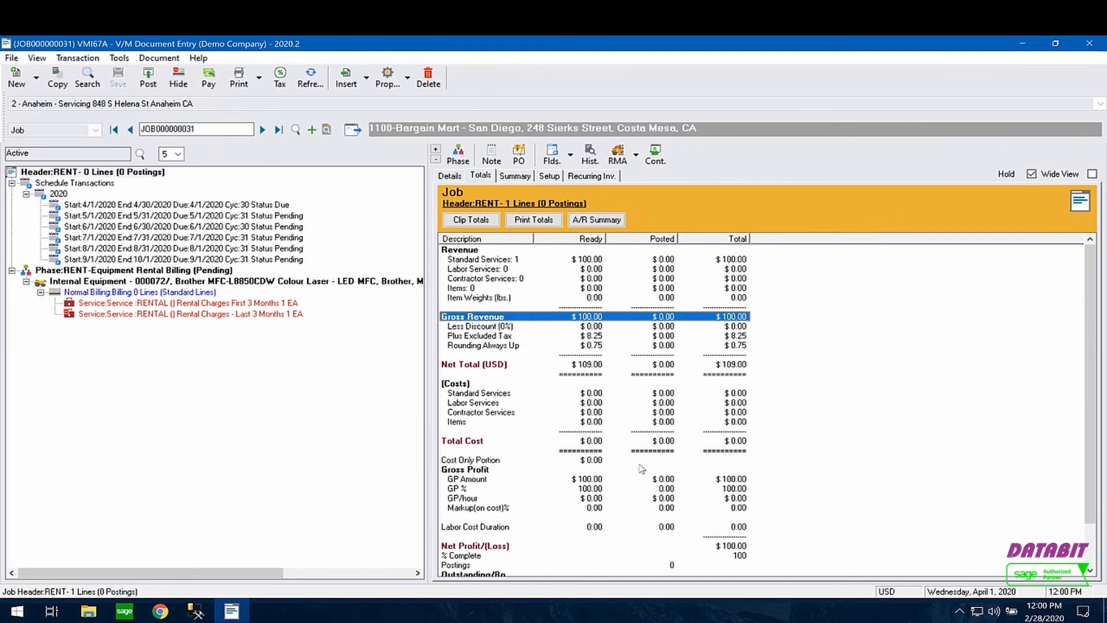
left_click(180, 238)
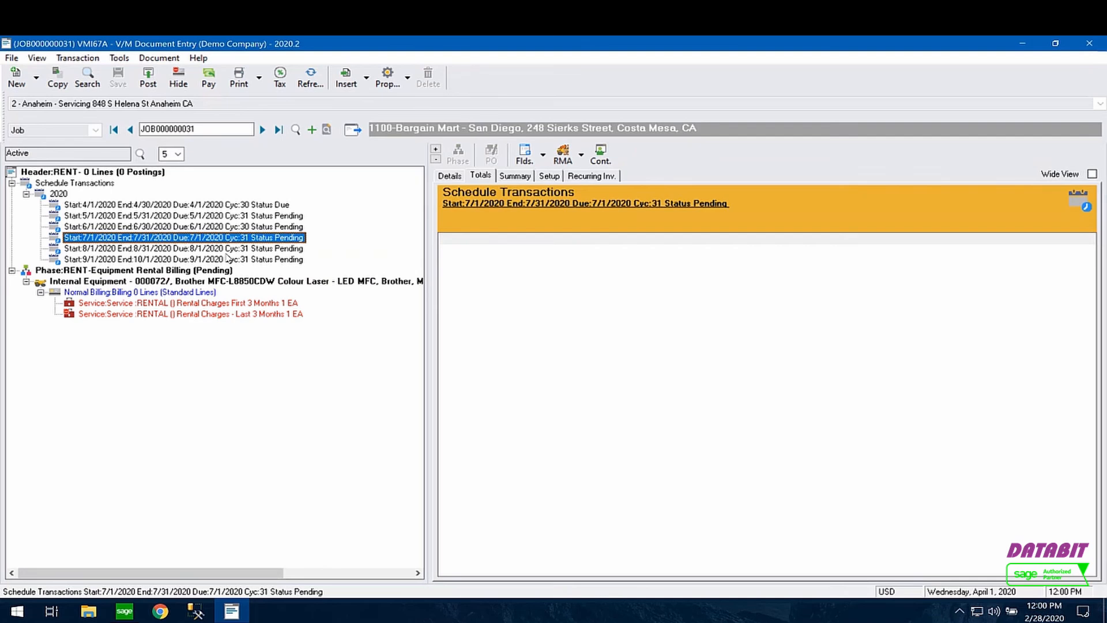
left_click(452, 176)
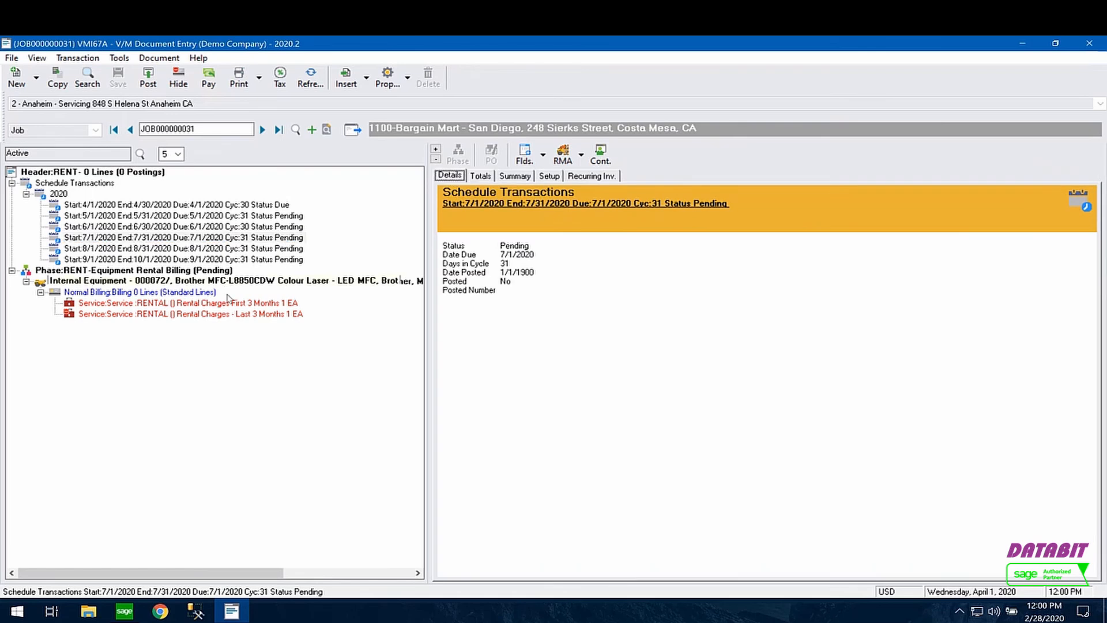
left_click(211, 304)
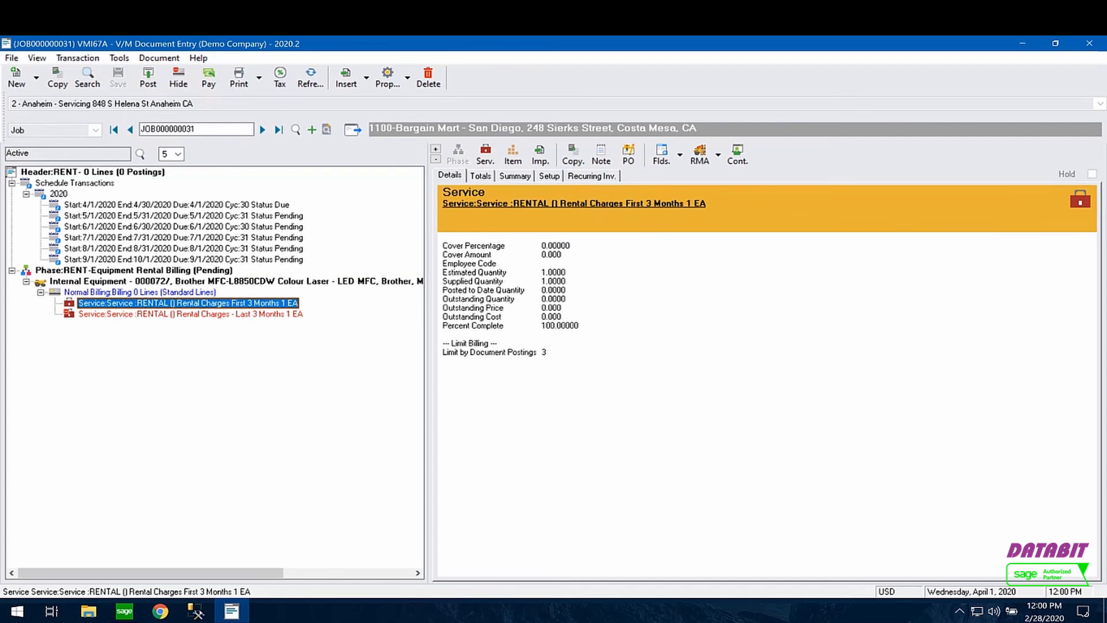
right_click(419, 614)
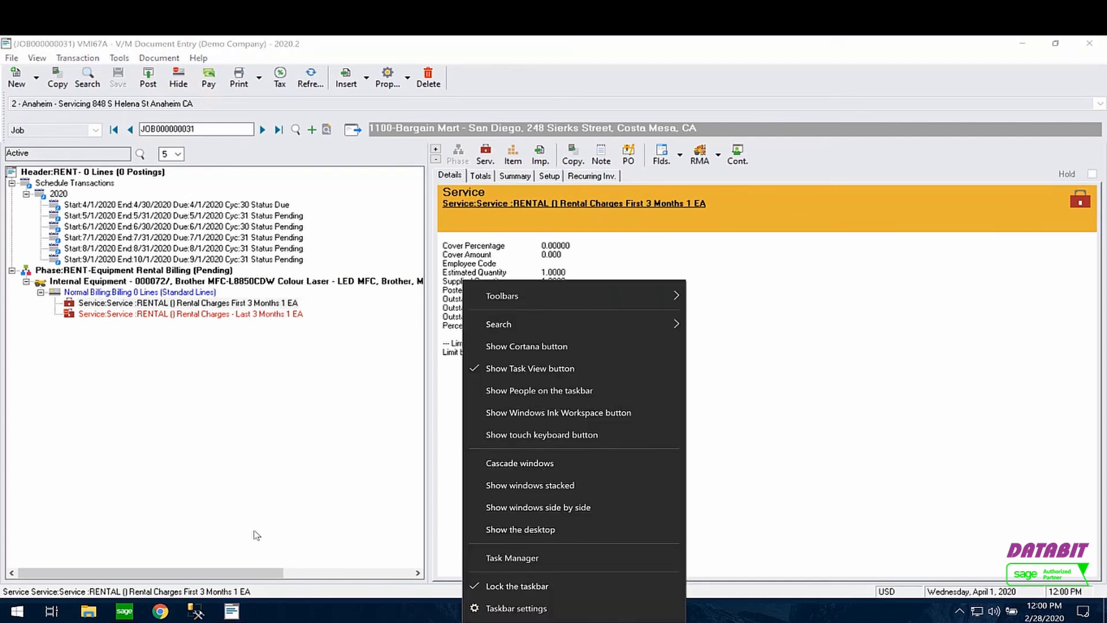
left_click(217, 318)
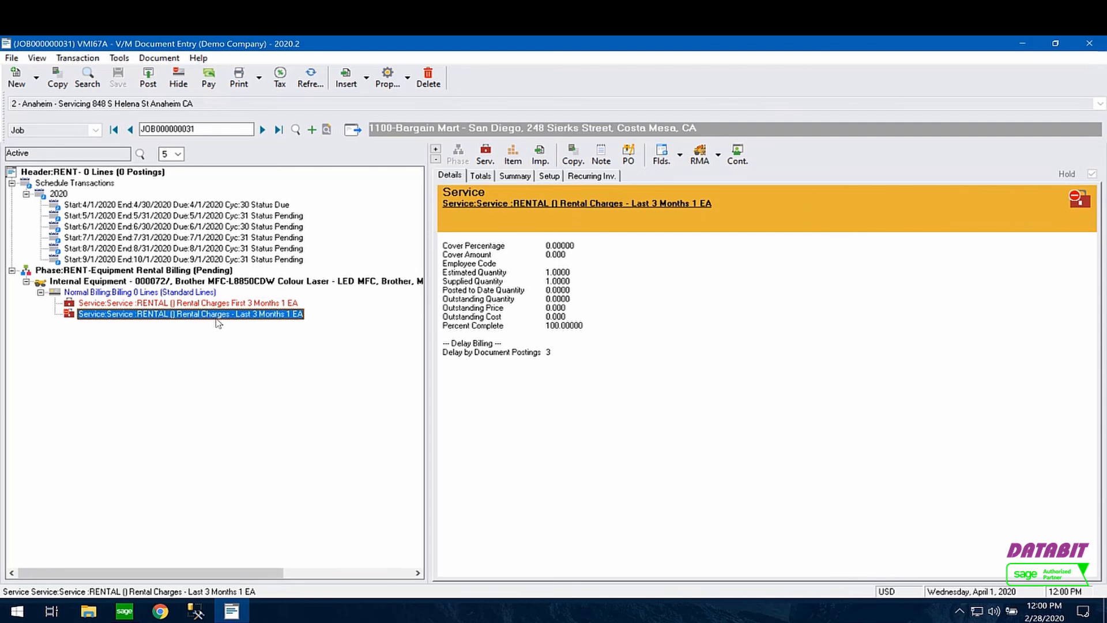
Step: Review the dates, status and amounts due of the rental job's posting schedule entries
key("Up")
key("Up")
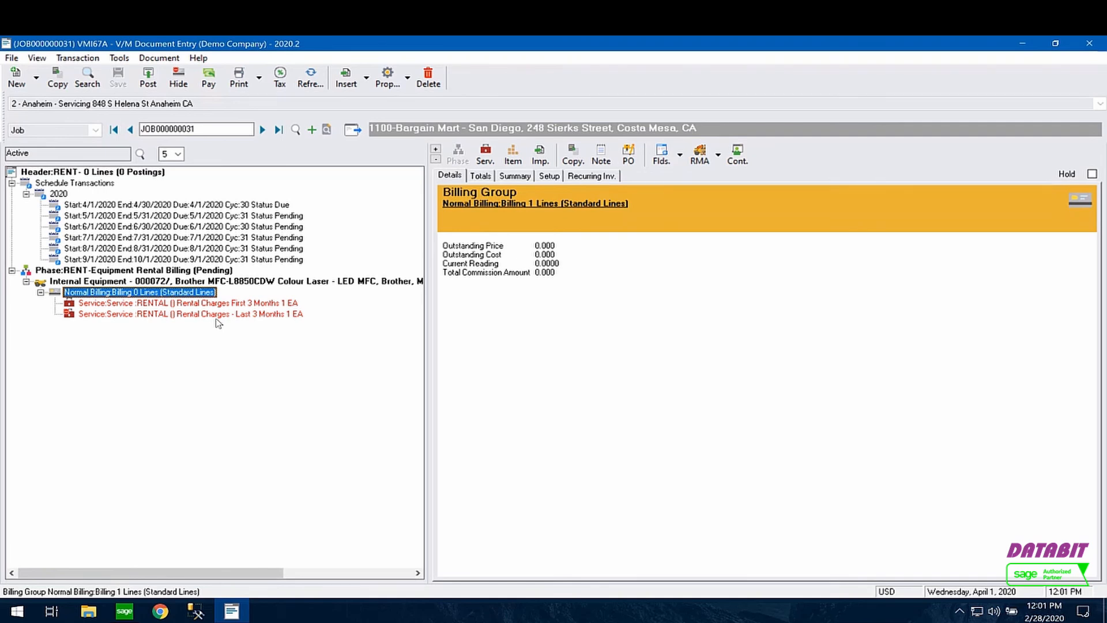
left_click(87, 184)
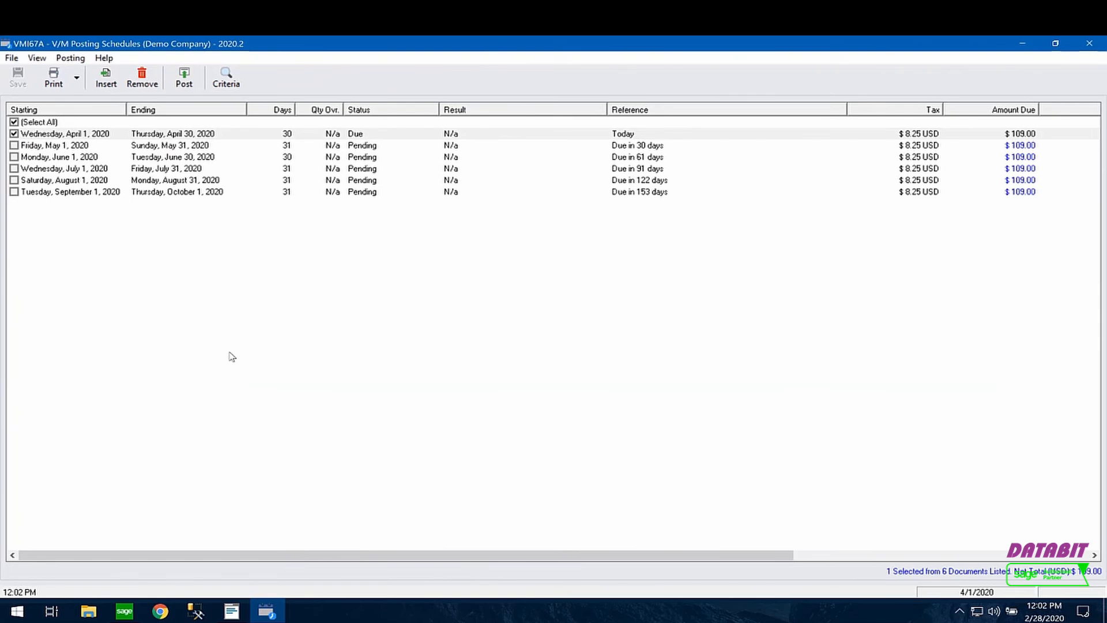
left_click(1090, 44)
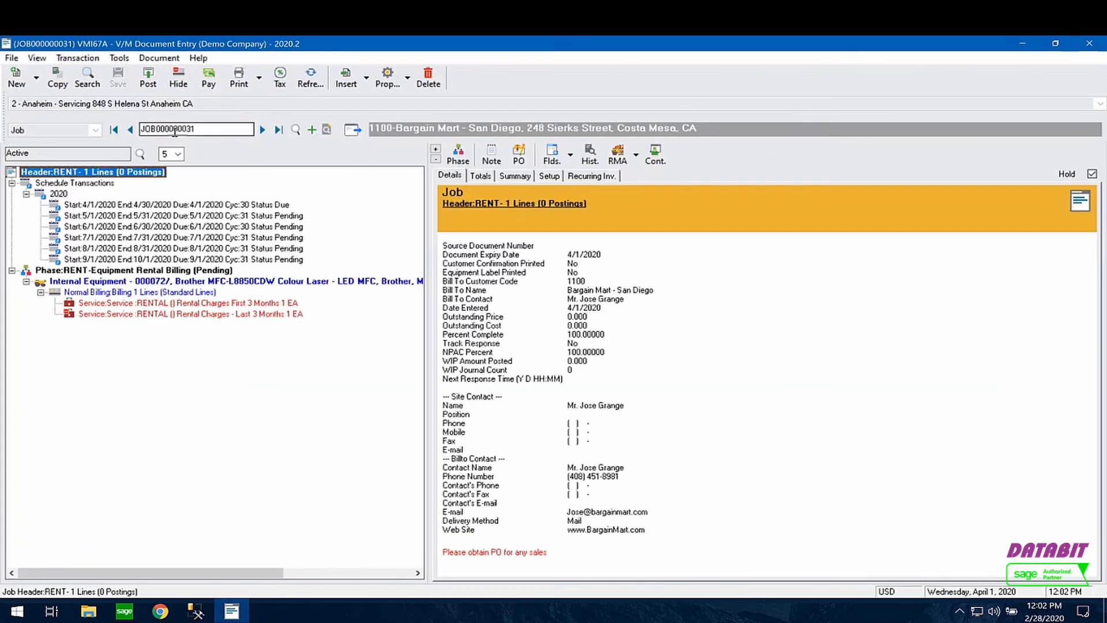
Step: Clear the rental job from document entry and open Posting Schedules from V/M Documents in Sage 300
left_click(311, 130)
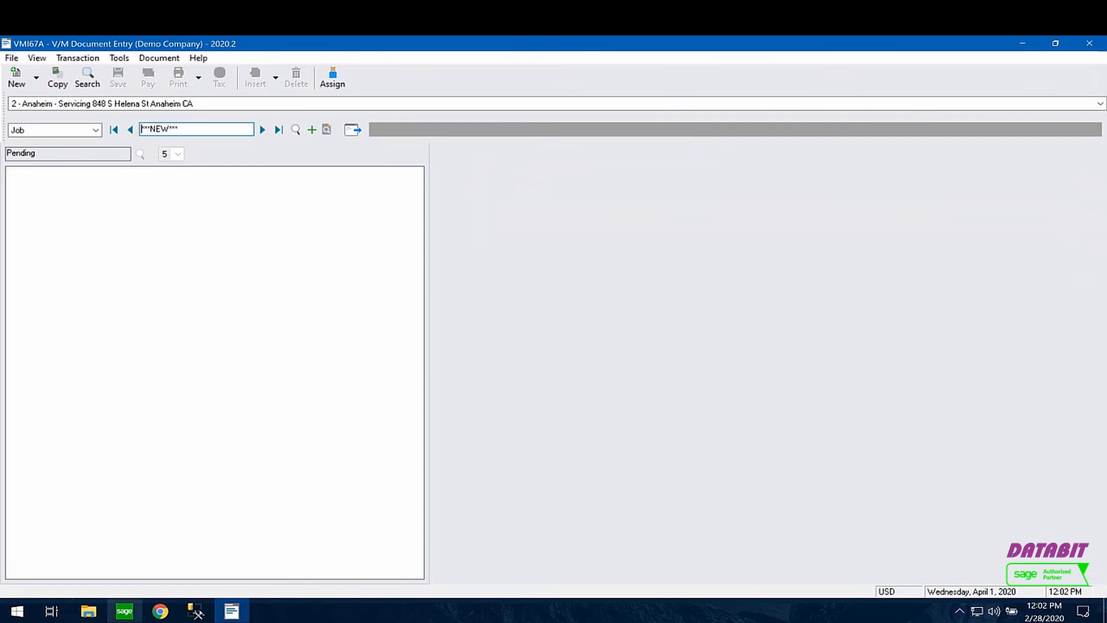
left_click(124, 611)
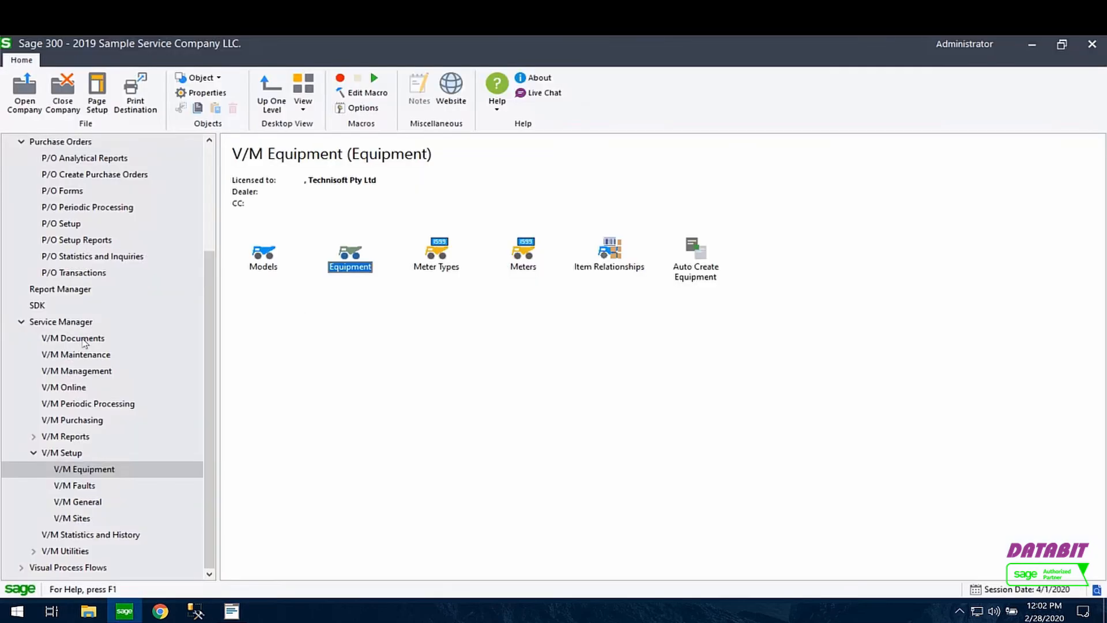
left_click(83, 340)
left_click(620, 254)
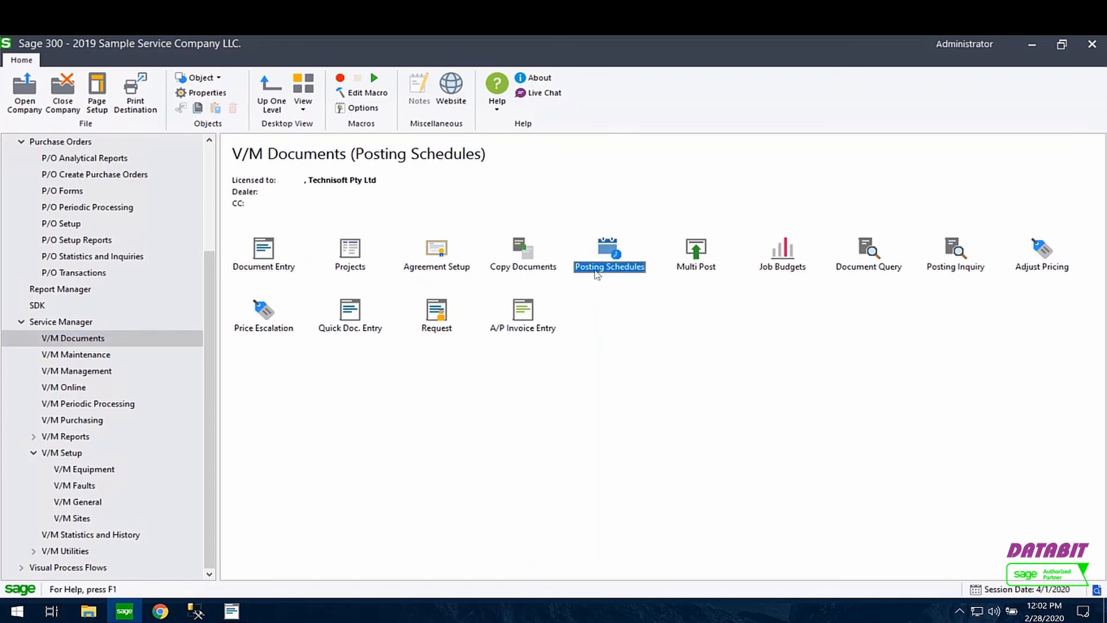
double_click(597, 274)
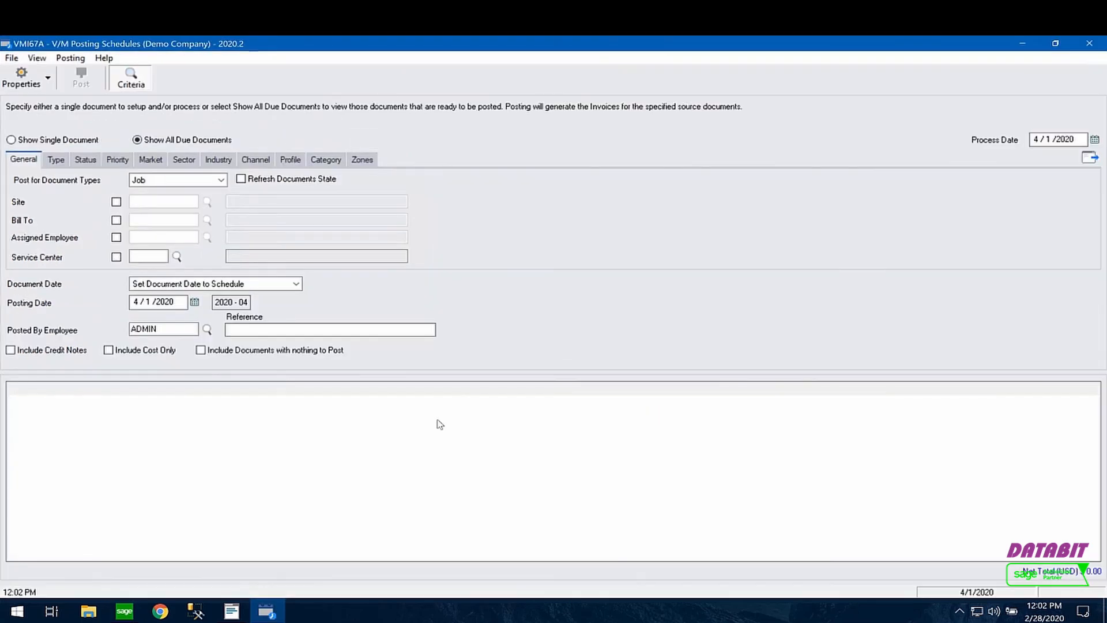
Step: Reopen JOB000000031 in document entry, check its April 2020 schedule entry, and clear the document before returning to Posting Schedules
left_click(231, 611)
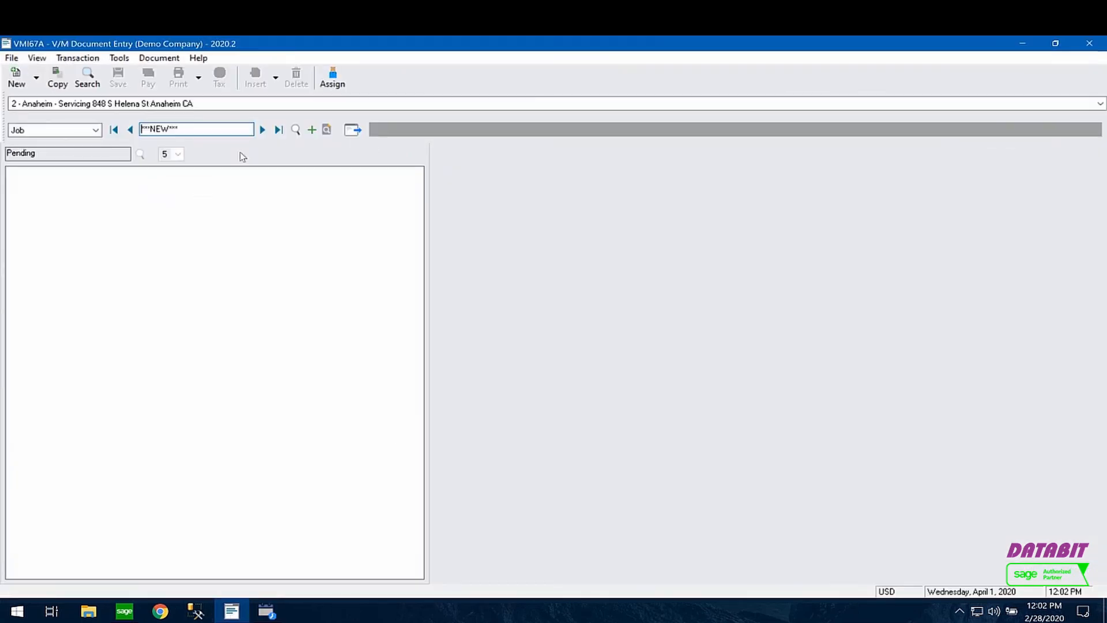
left_click(12, 57)
left_click(46, 123)
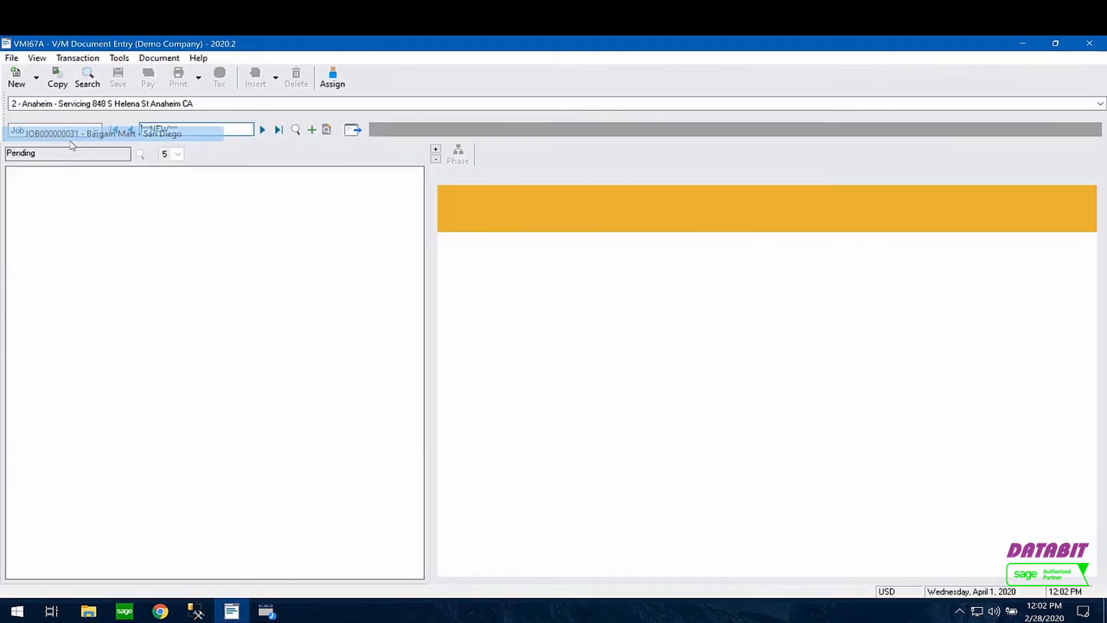
left_click(69, 205)
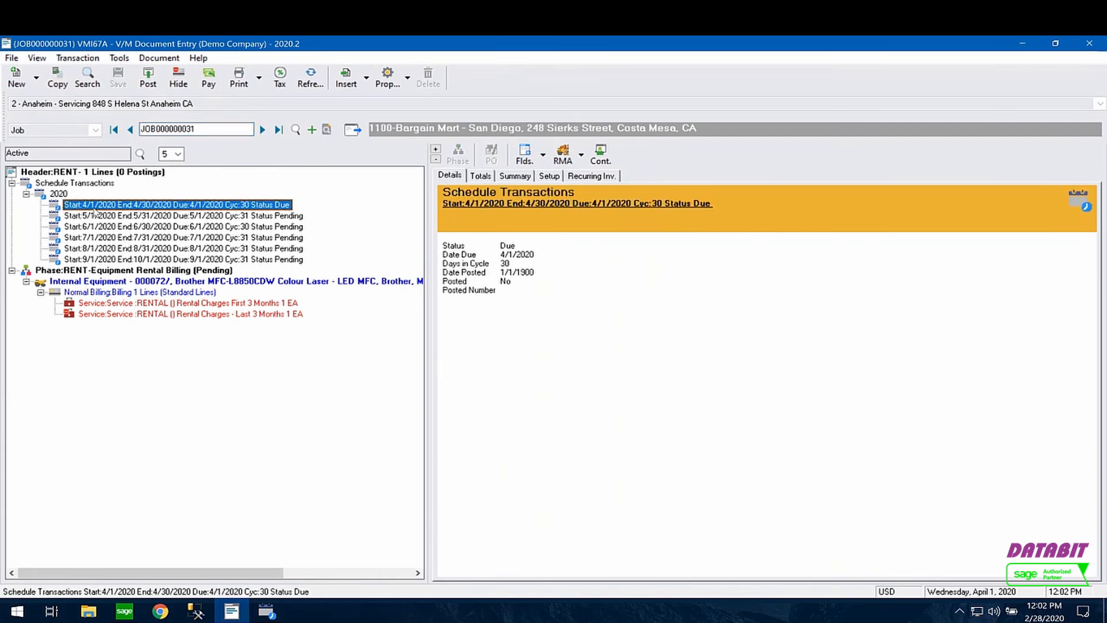
left_click(311, 129)
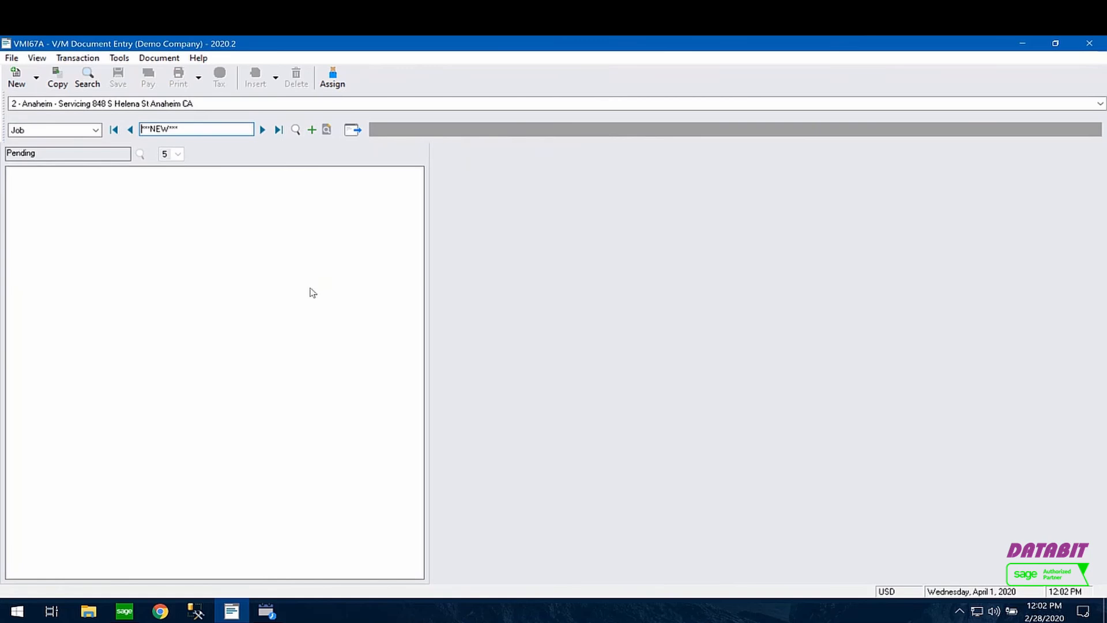
left_click(266, 611)
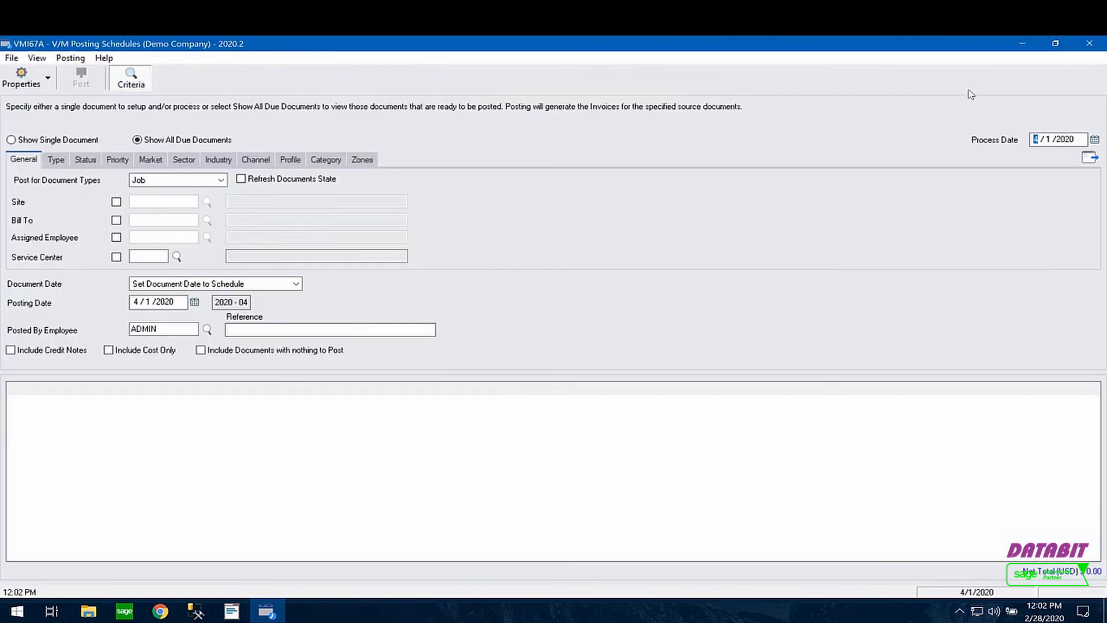
Step: Set the process date to 4/3/2020 and keep Job as the document type for posting
left_click(1049, 140)
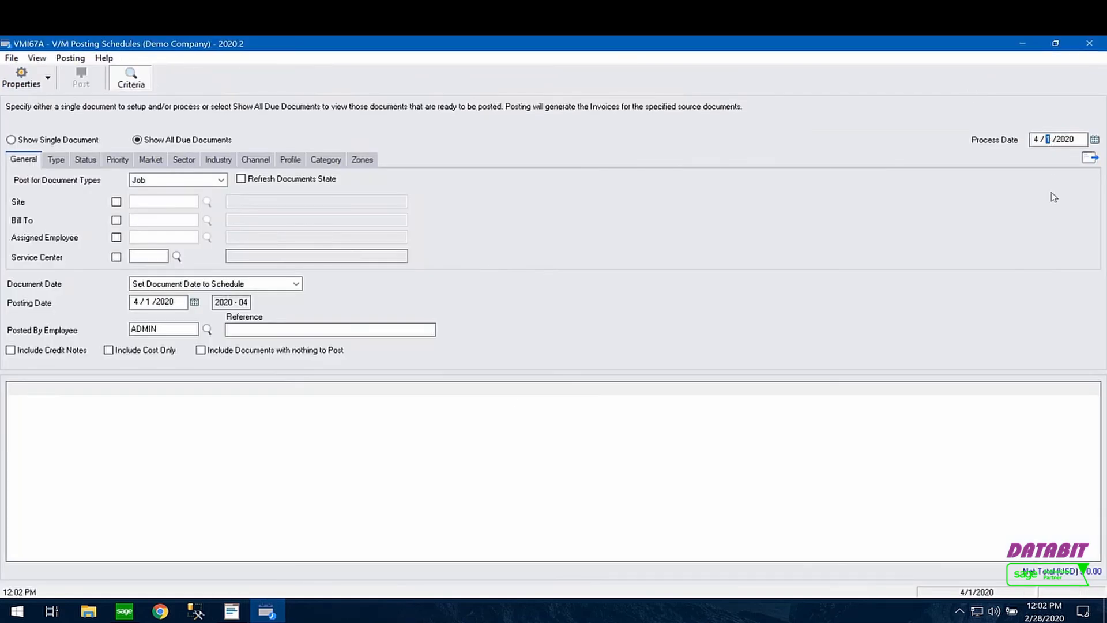
type("3")
left_click(193, 182)
left_click(192, 183)
left_click(193, 183)
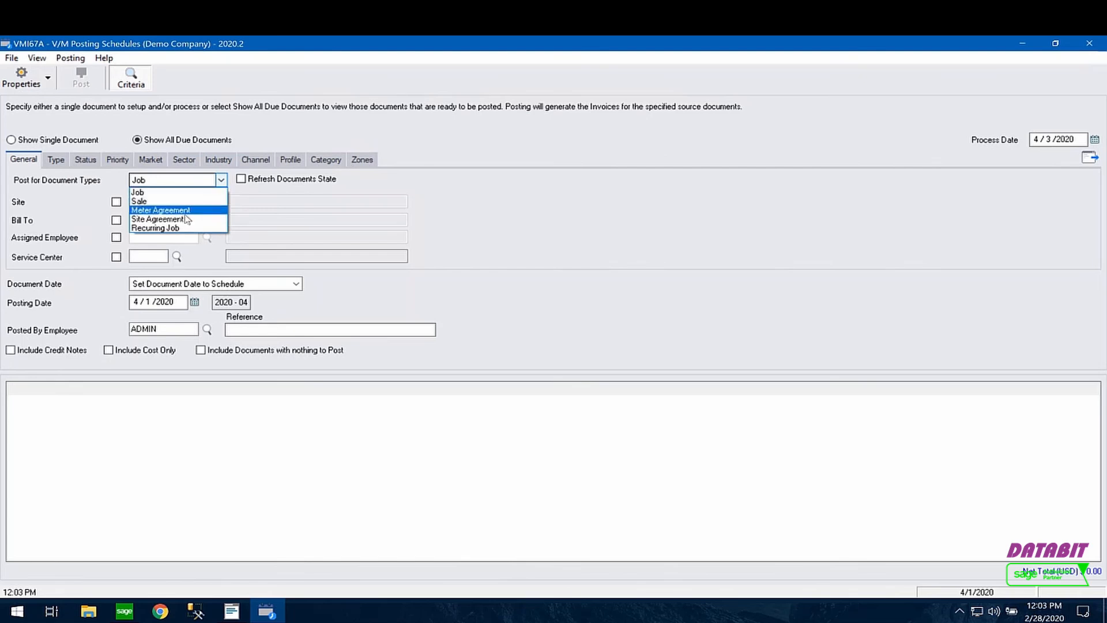
left_click(138, 183)
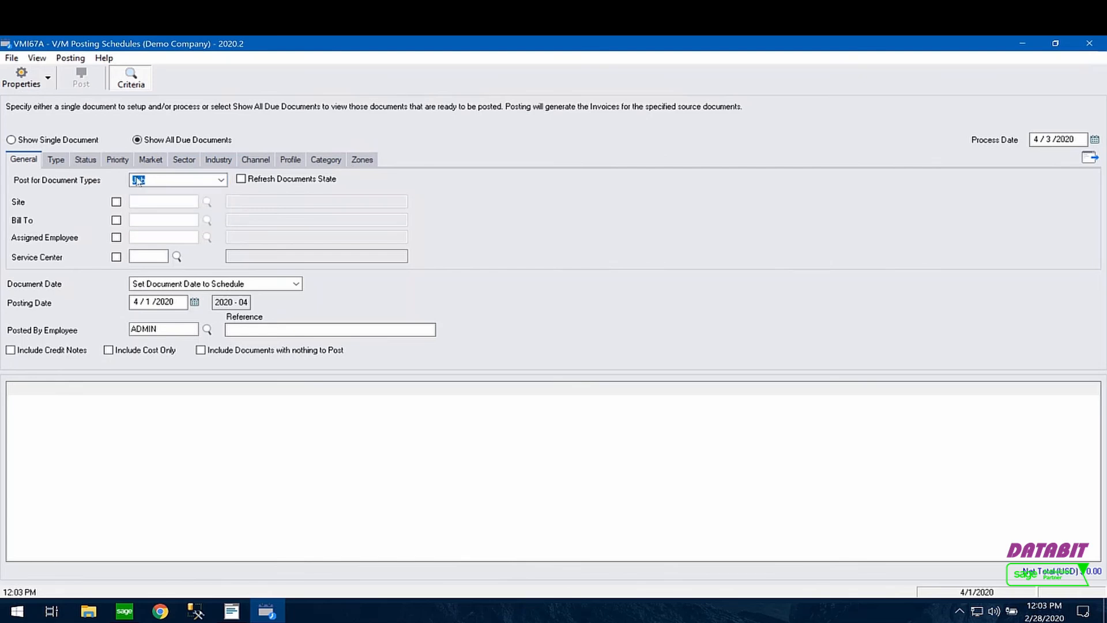
Step: List all due documents and keep the document date option at Set Document Date to Schedule
left_click(1091, 161)
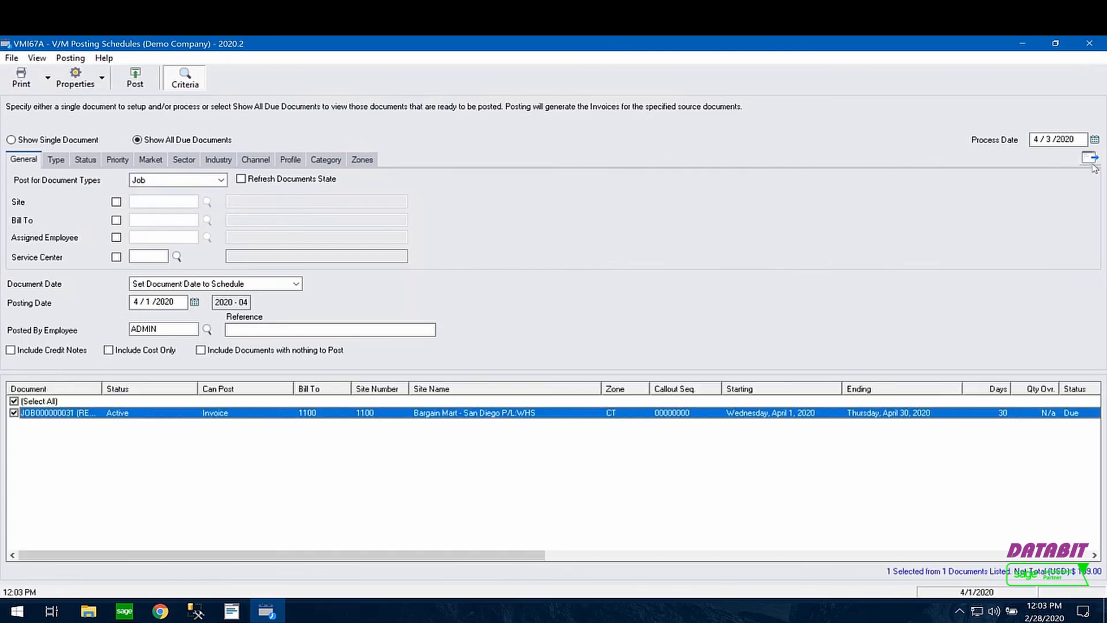
double_click(101, 390)
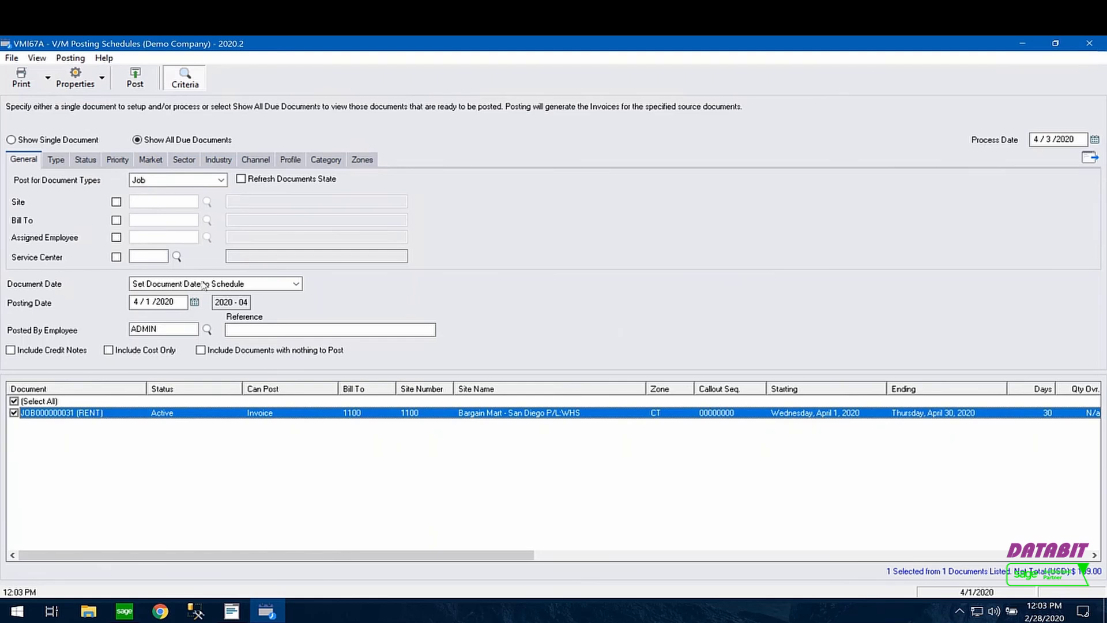
left_click(297, 285)
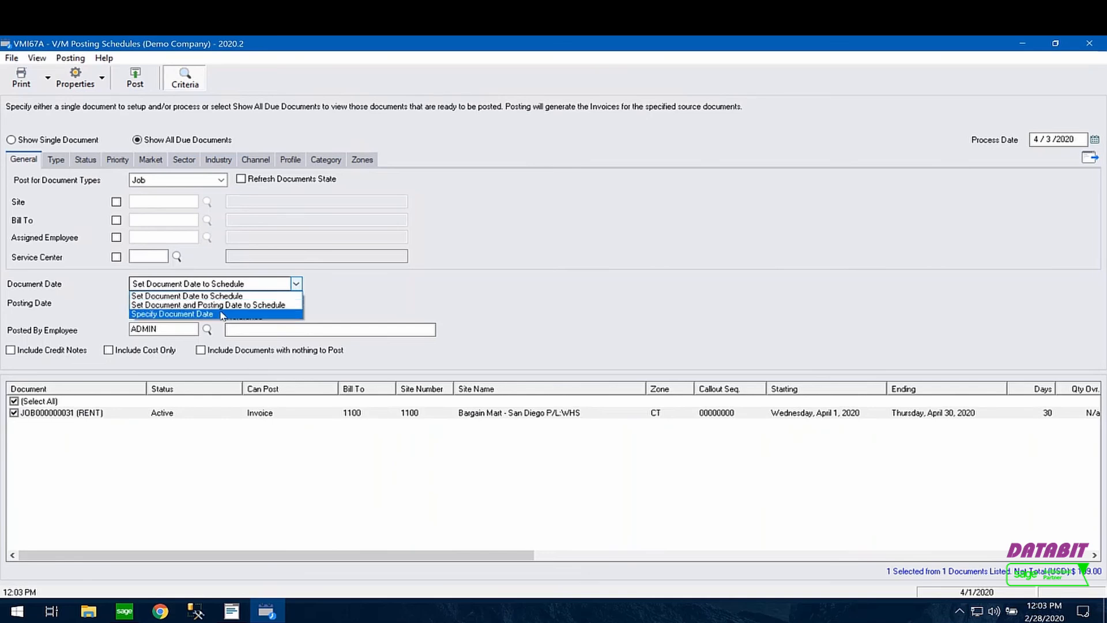
left_click(238, 295)
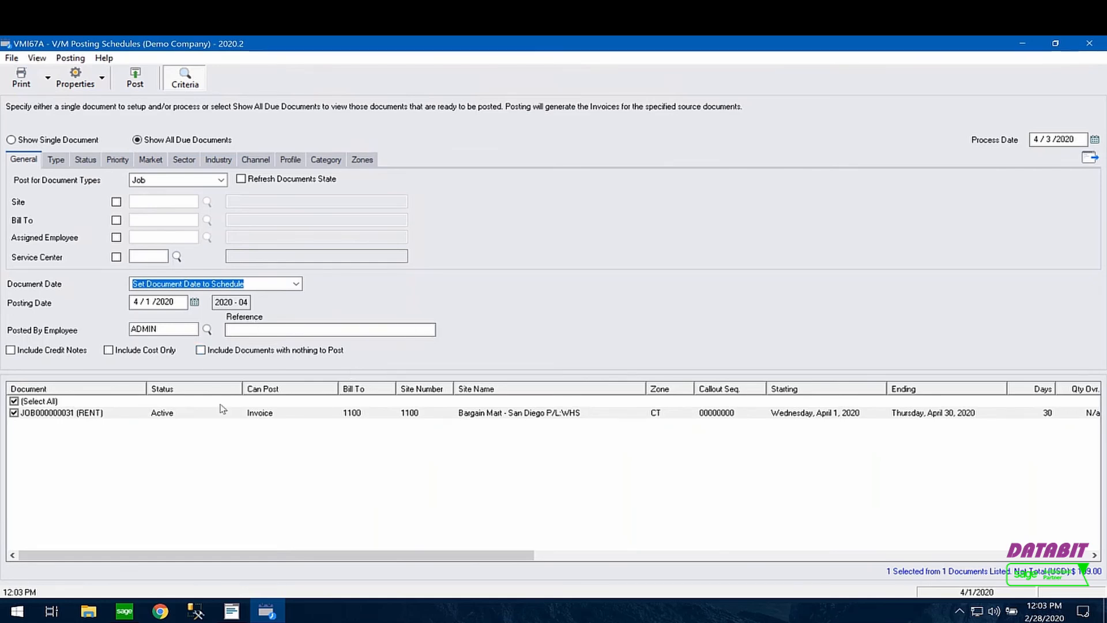
Step: Return to document entry and browse through the existing jobs to JOB000000007
left_click(231, 610)
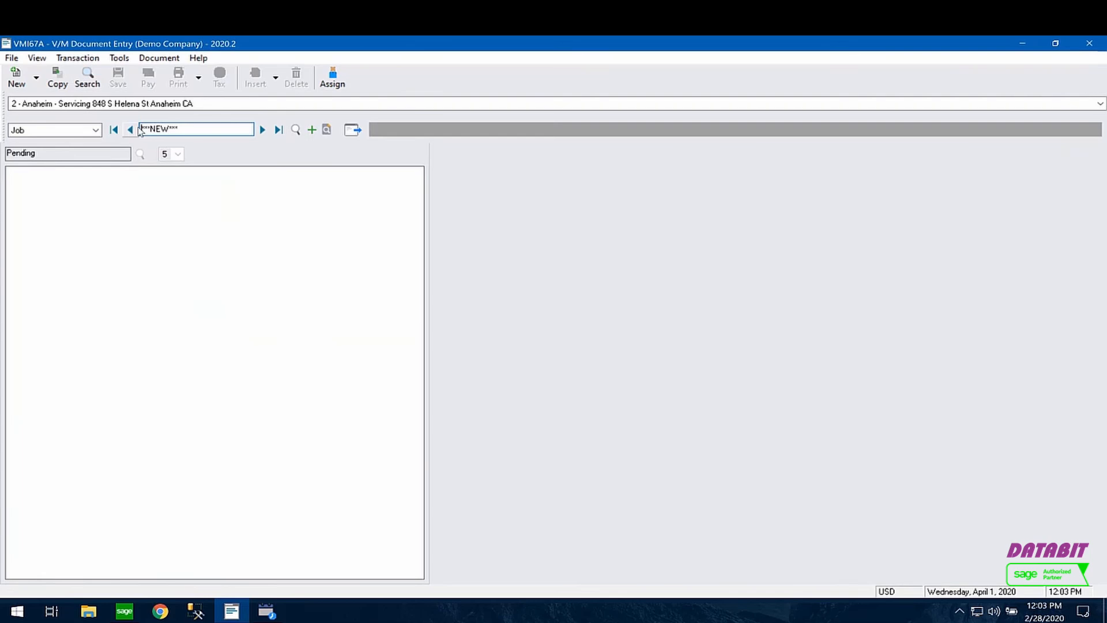
left_click(114, 130)
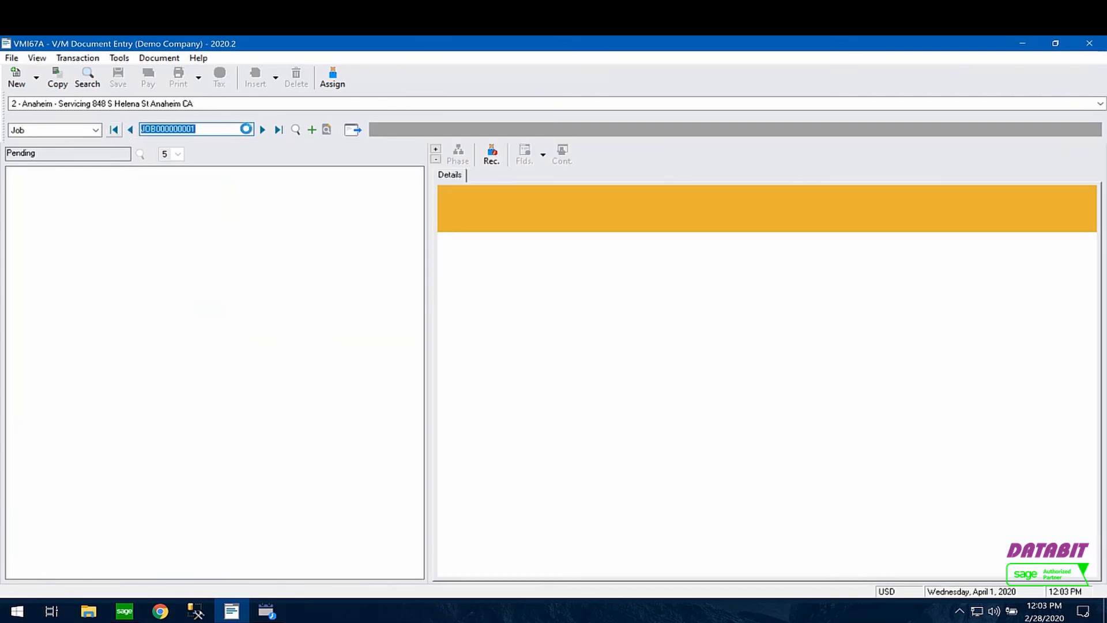
left_click(263, 130)
left_click(262, 131)
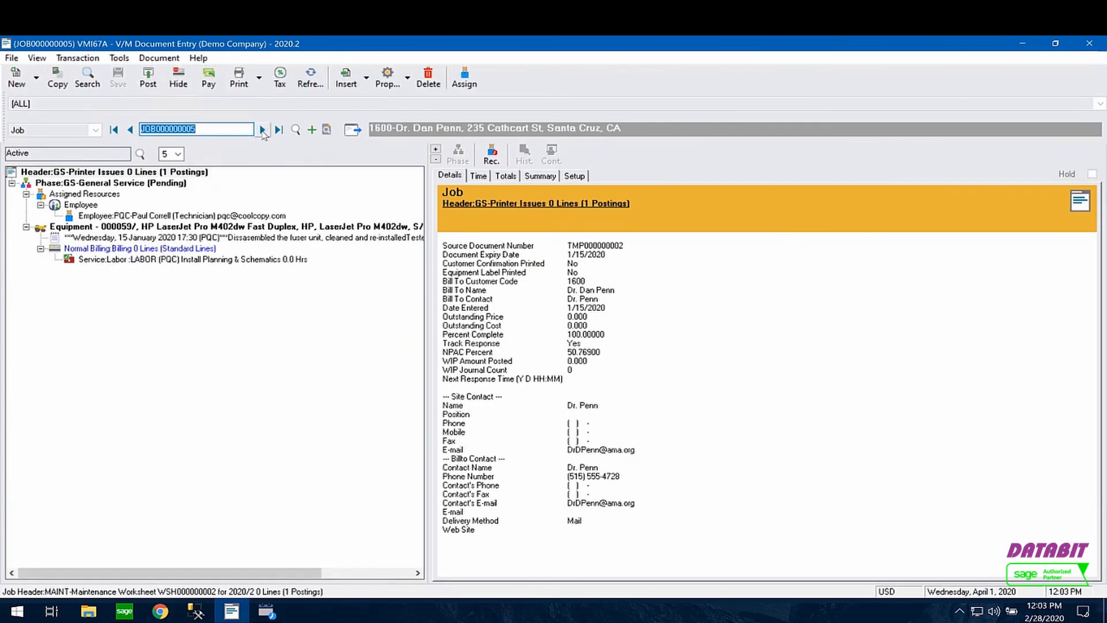
left_click(263, 131)
left_click(263, 130)
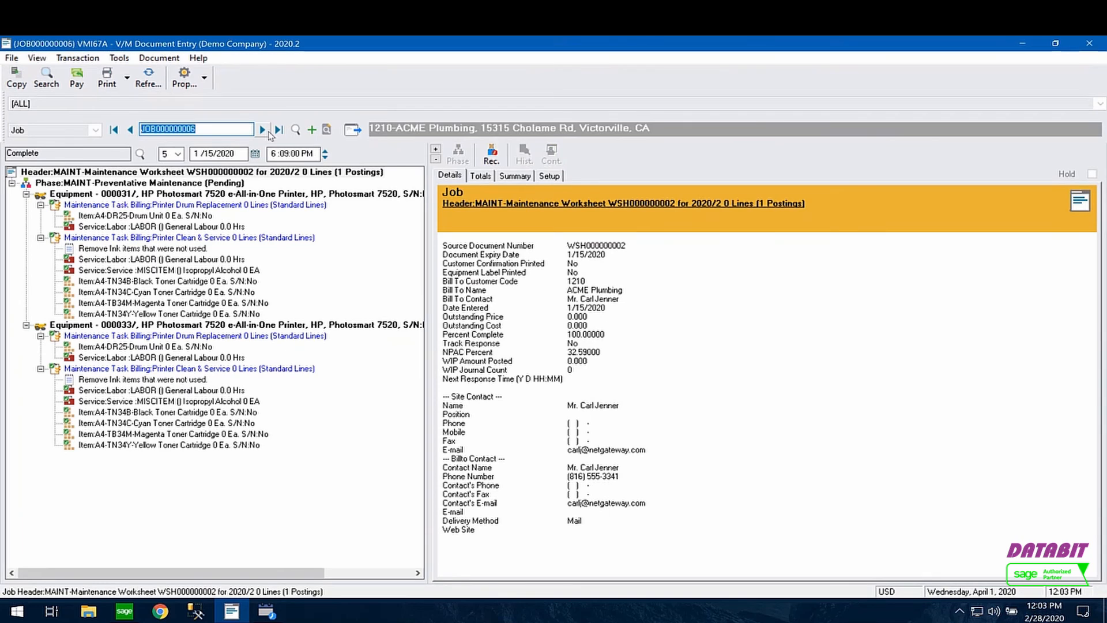
left_click(268, 133)
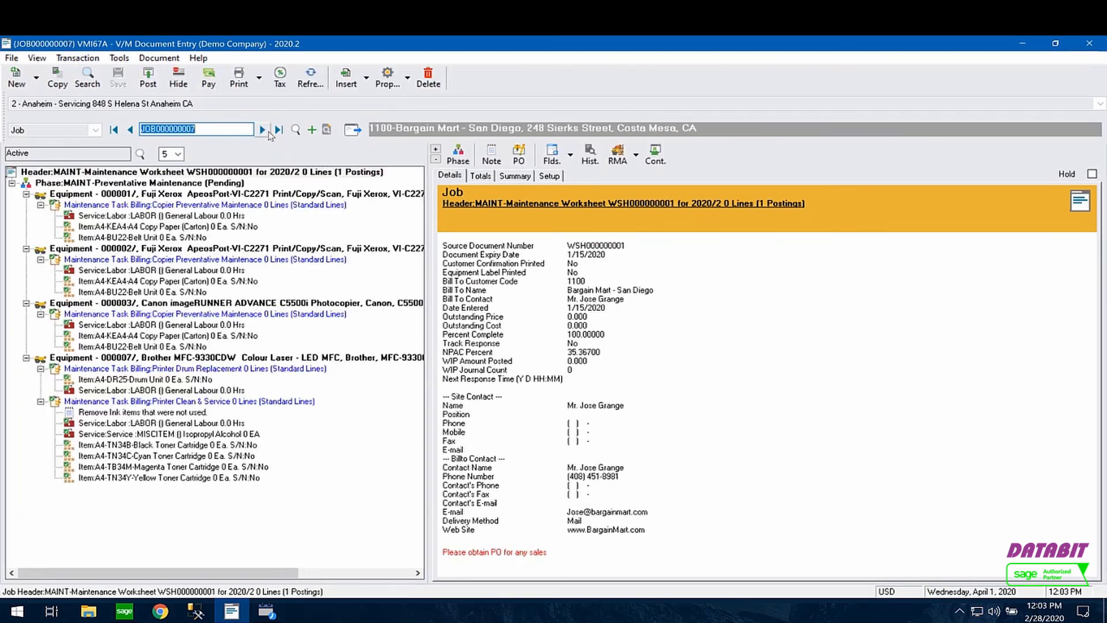
Step: Try to delete the Preventative Maintenance phase from JOB000000007
left_click(175, 184)
key("Delete")
key("Return")
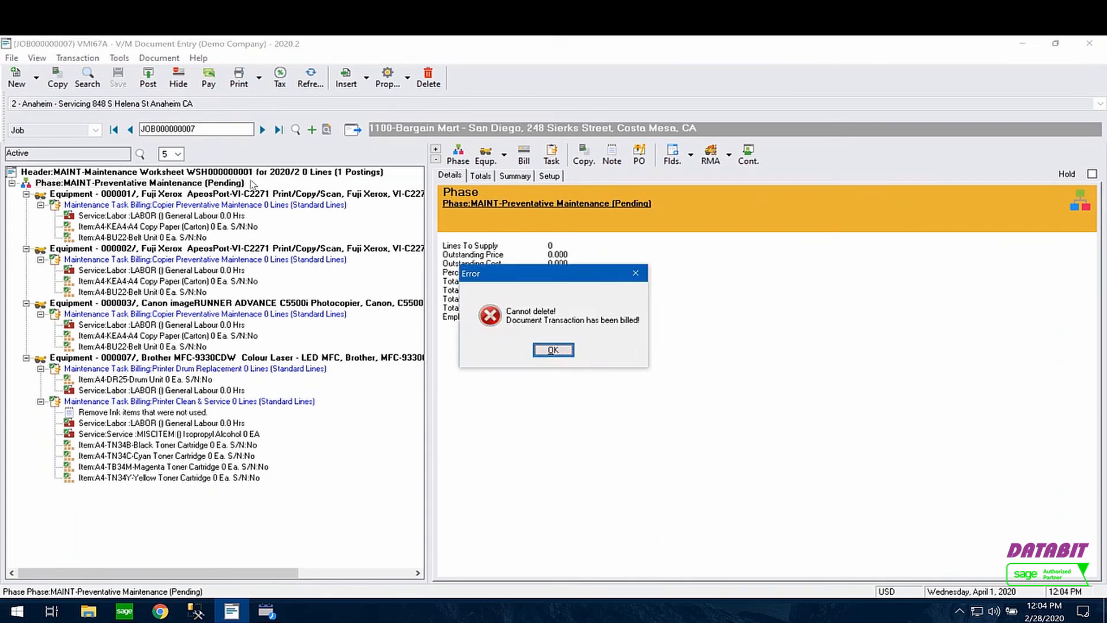
key("Return")
Step: Set the Preventative Maintenance phase's processing method to Recurring Posting
left_click(549, 175)
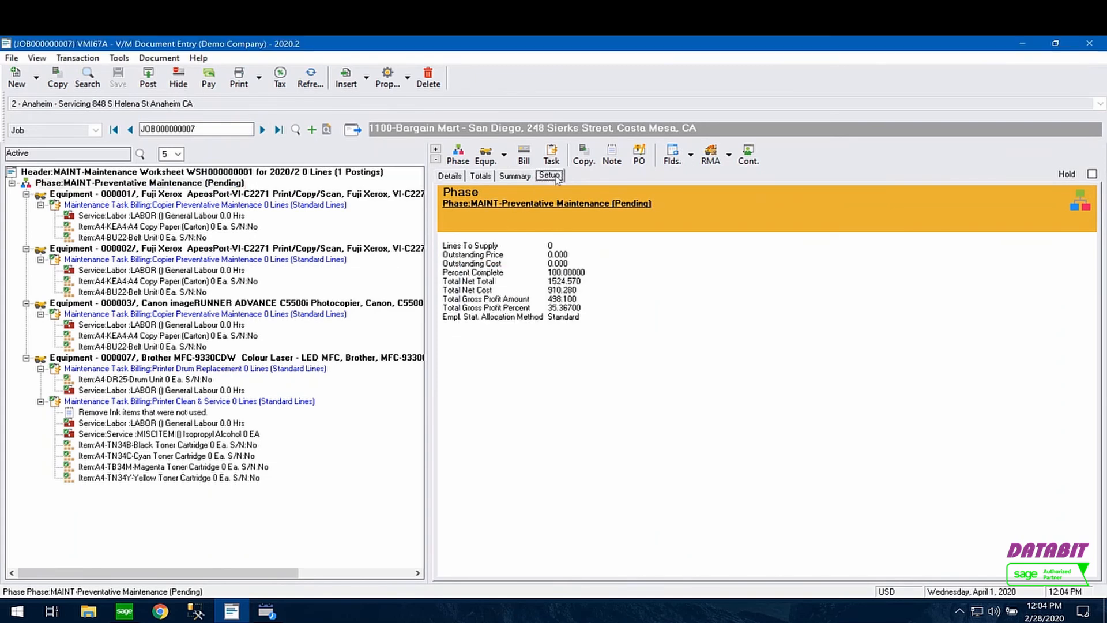
left_click(577, 245)
left_click(600, 273)
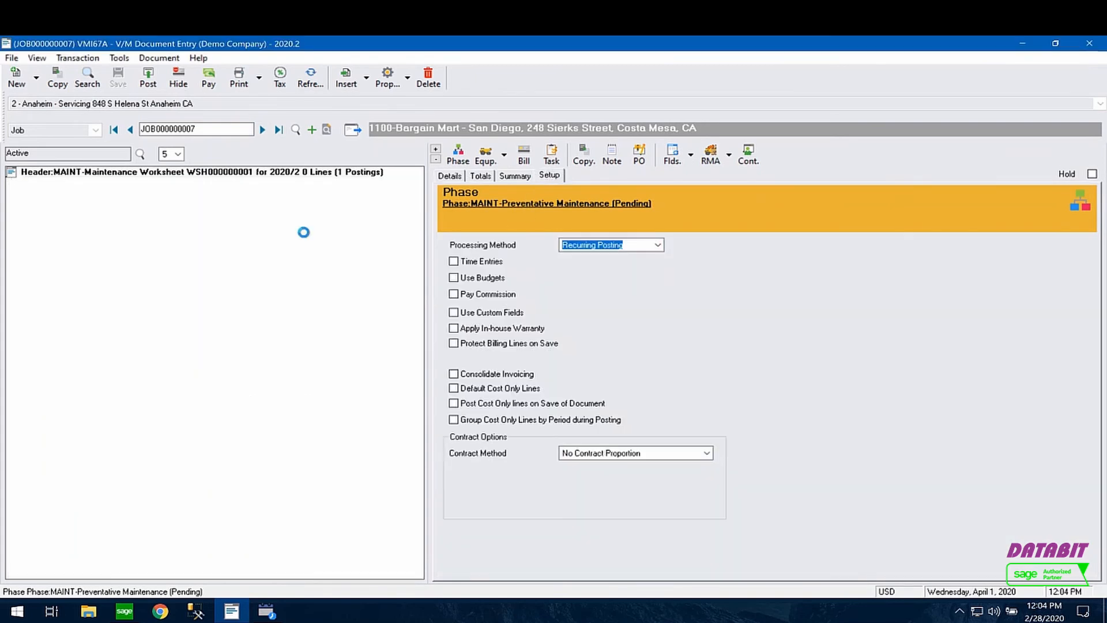
Step: Insert a single posting schedule entry starting 4/1/2020 for the maintenance job and save the schedule
left_click(61, 182)
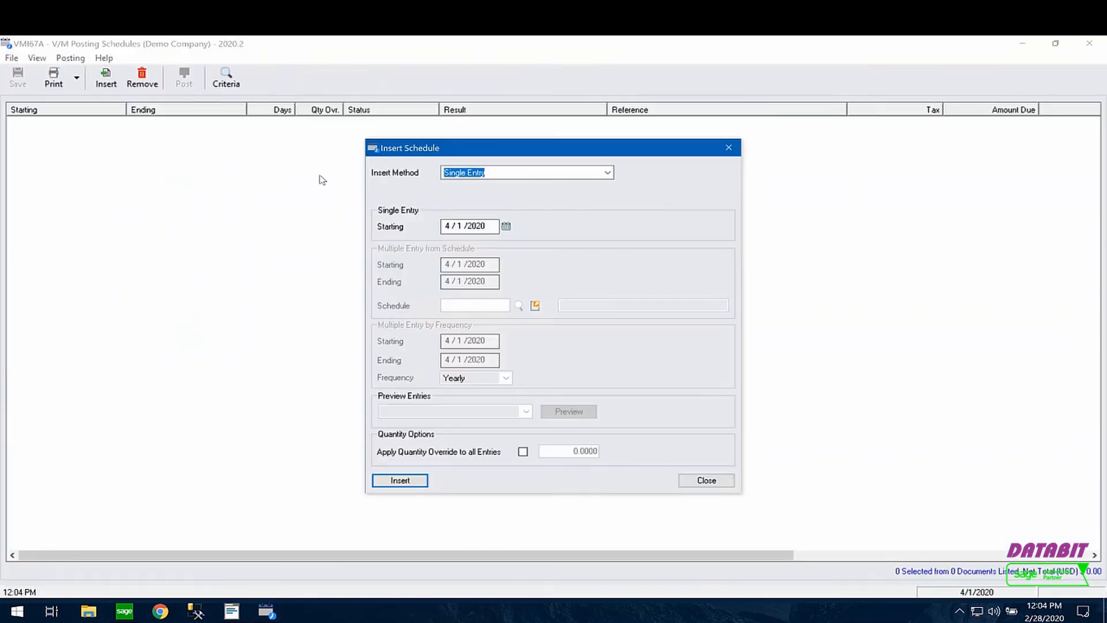
left_click(460, 226)
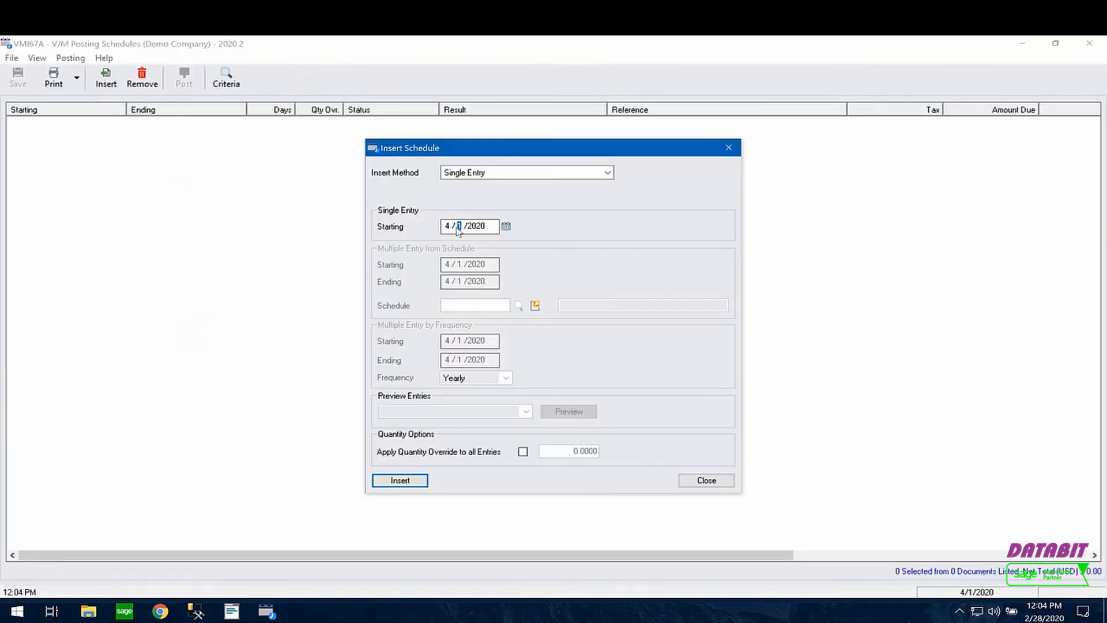
left_click(392, 482)
left_click(14, 78)
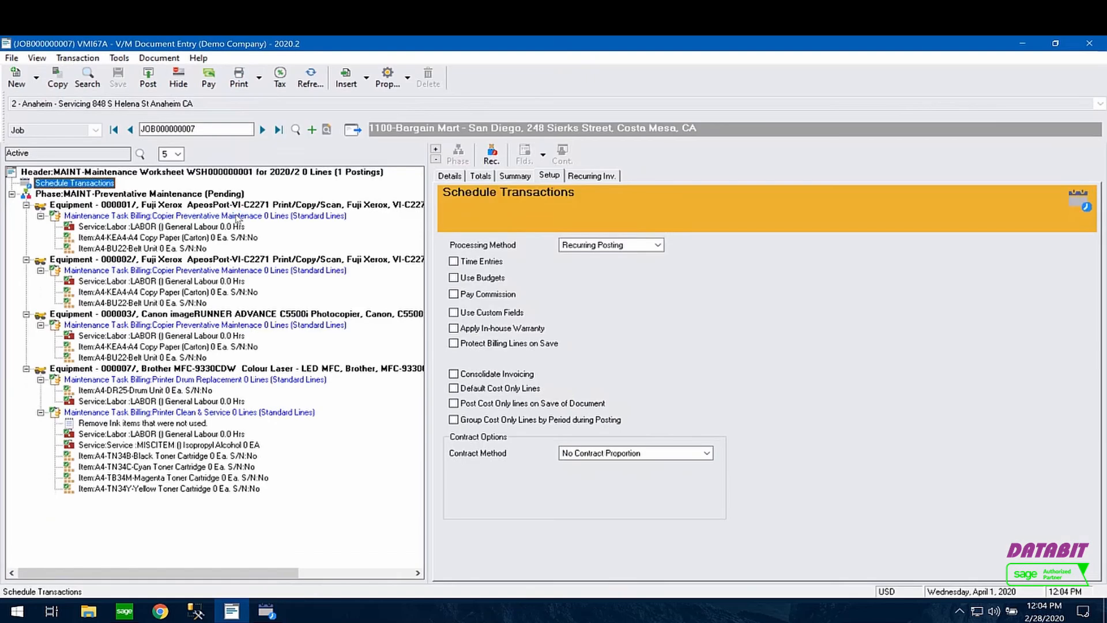
Step: Set the supply value to 1.00 for all service and item lines of the maintenance job
left_click(228, 171)
left_click(480, 175)
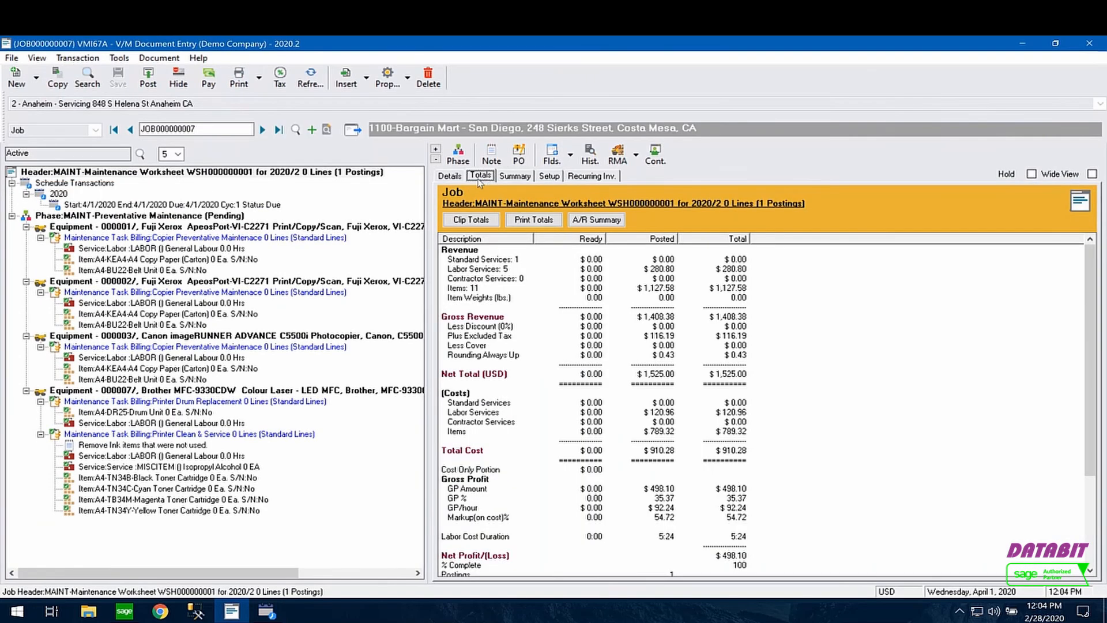
left_click(163, 173)
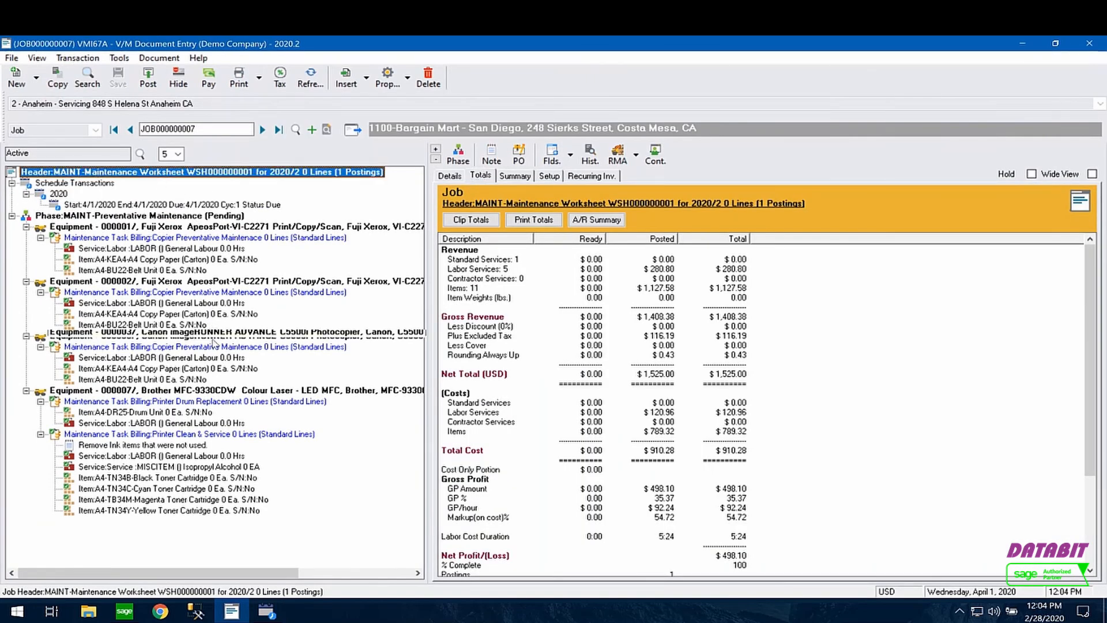
right_click(156, 172)
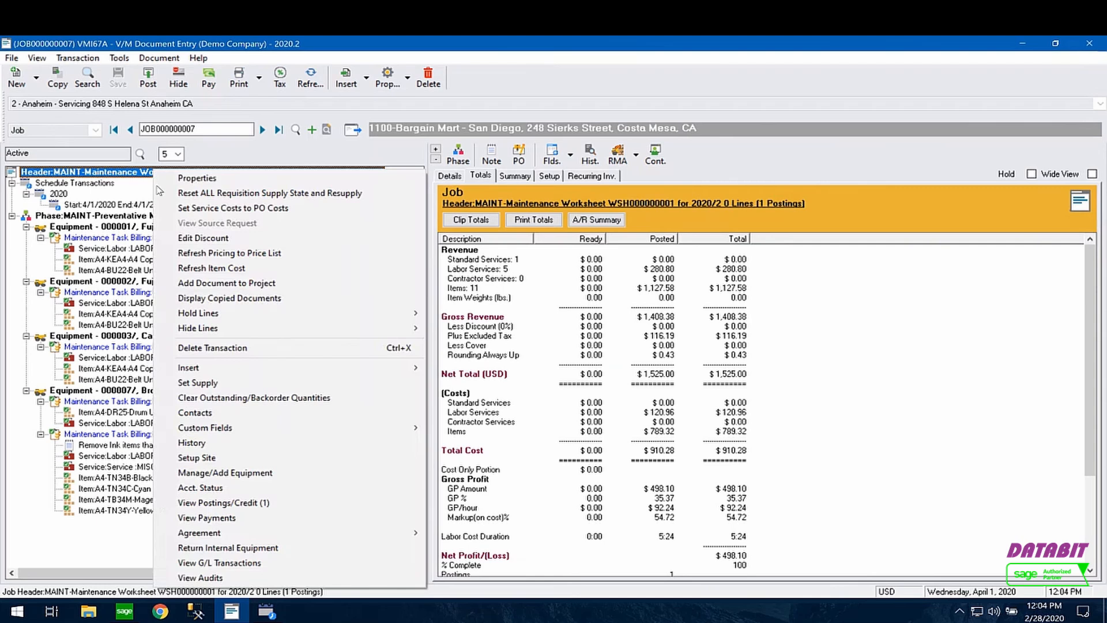
left_click(242, 383)
left_click(379, 209)
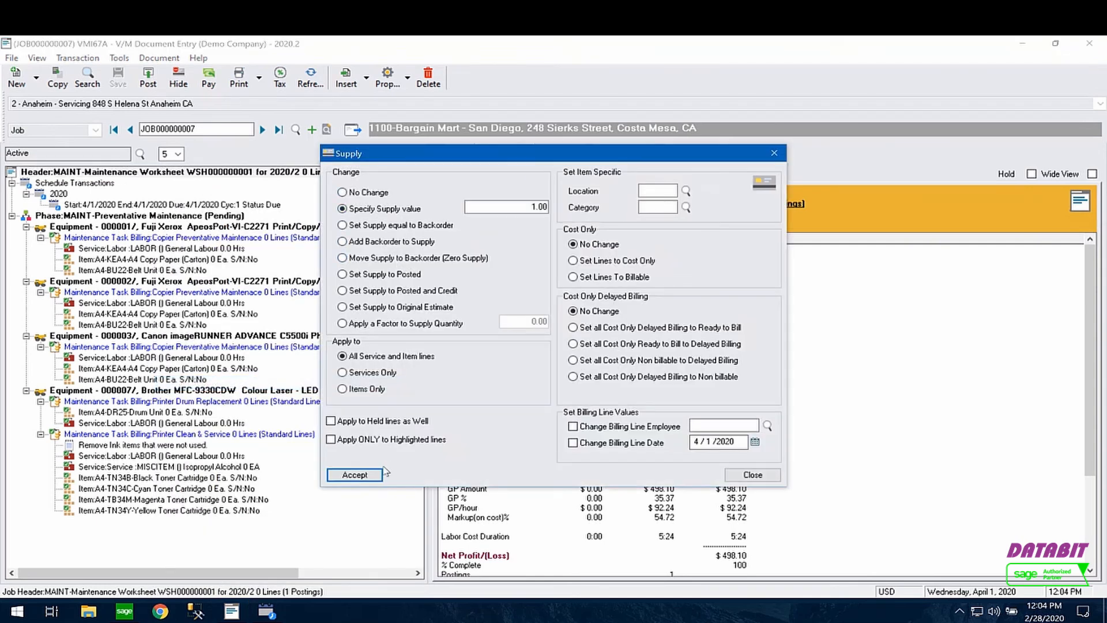
left_click(365, 476)
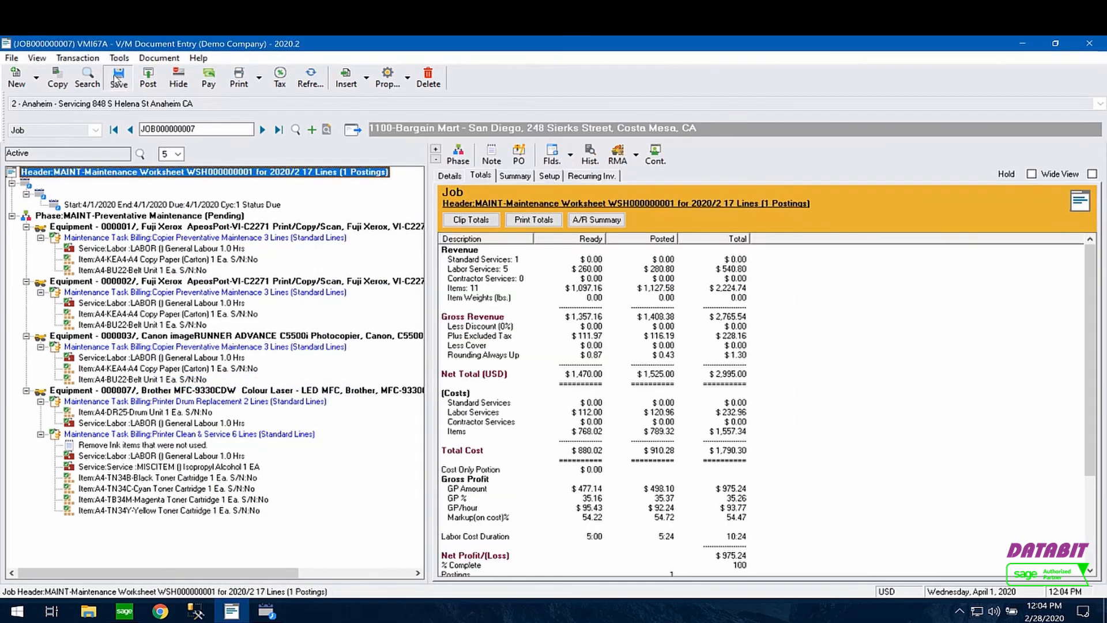
Step: Save the maintenance job, switch to Posting Schedules, and refresh the due documents list with a wider Document column
left_click(116, 76)
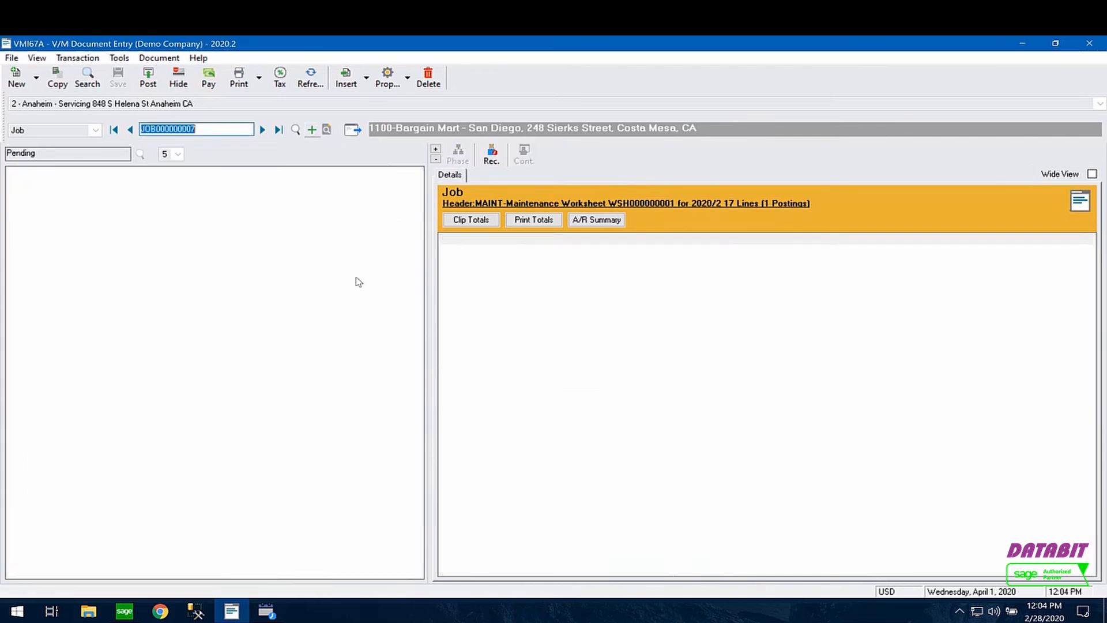
key("alt+Tab")
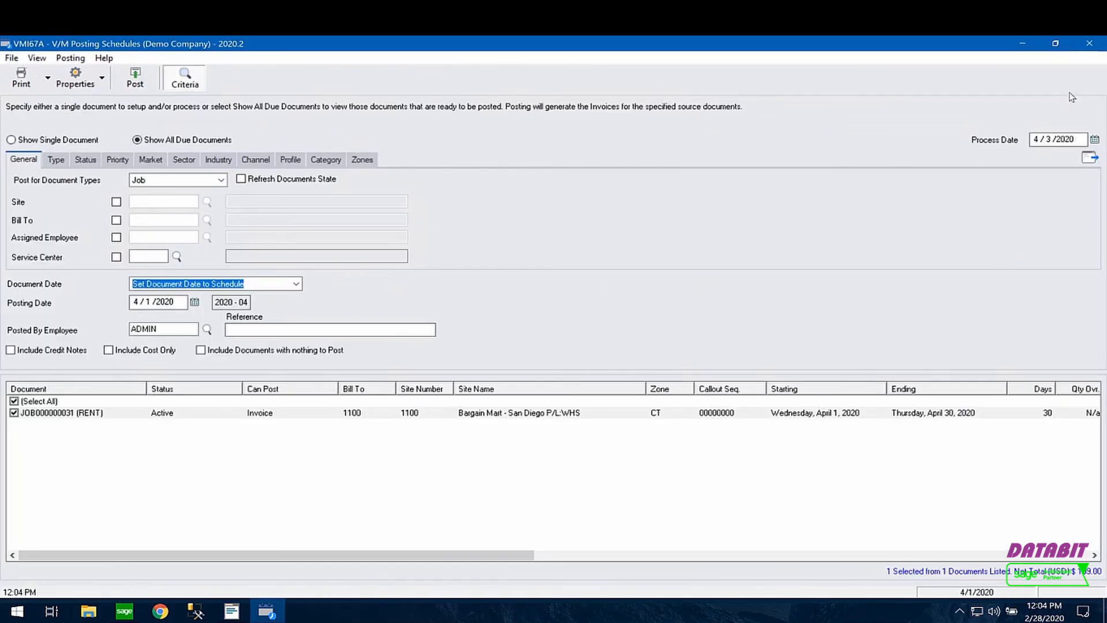
left_click(1090, 159)
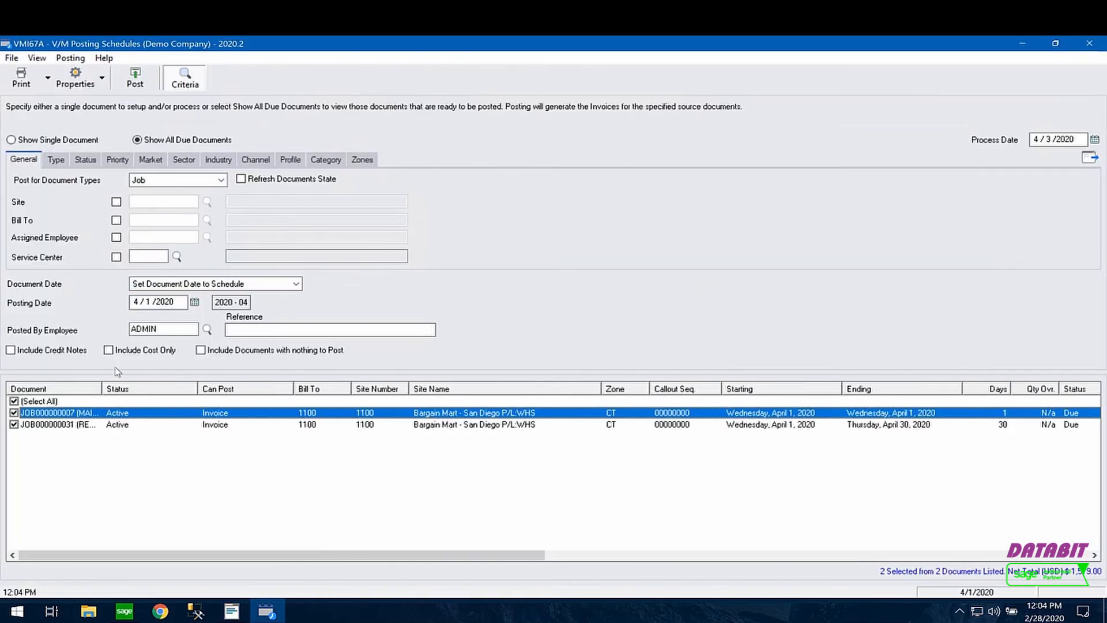
left_click_drag(104, 387, 128, 385)
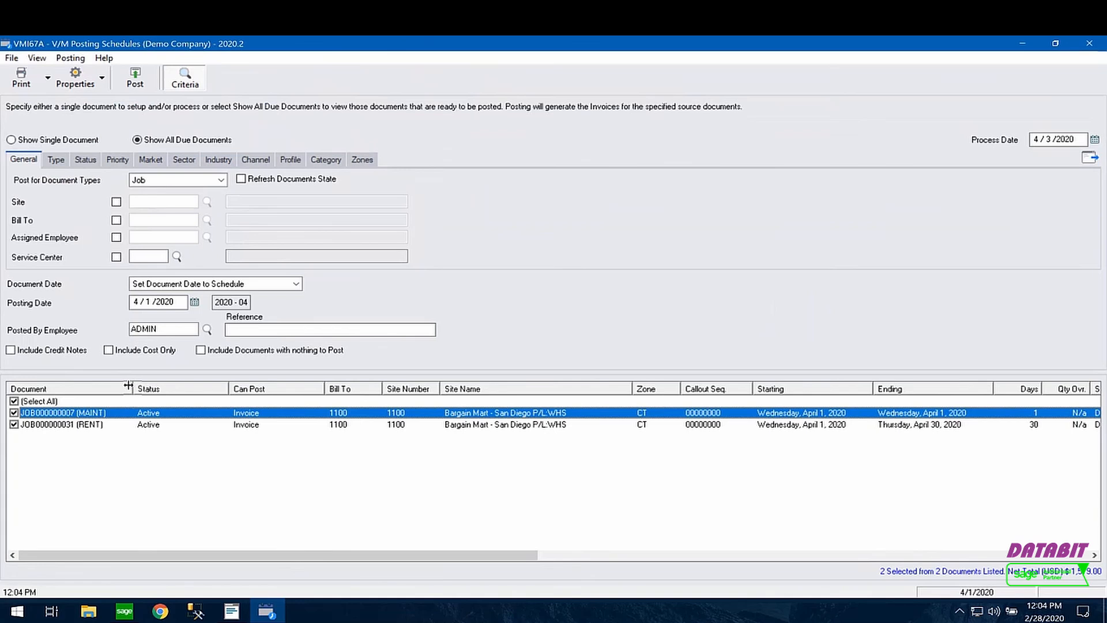
Step: Review the Type, Status and Priority filter criteria available for the due documents
left_click(56, 160)
left_click(86, 160)
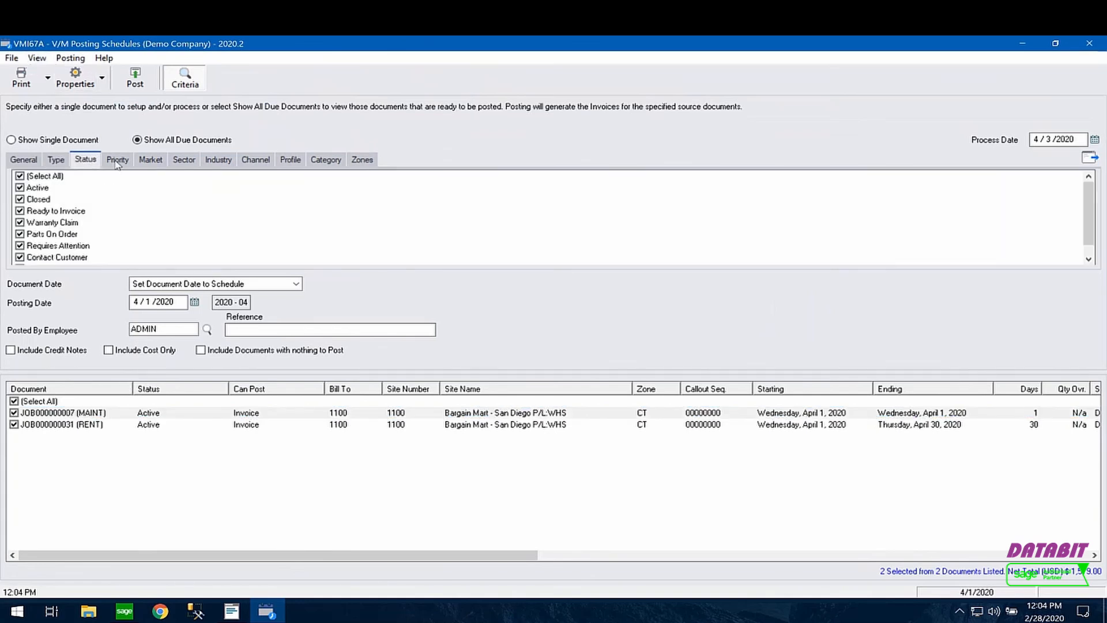
left_click(116, 161)
left_click(56, 160)
left_click(25, 161)
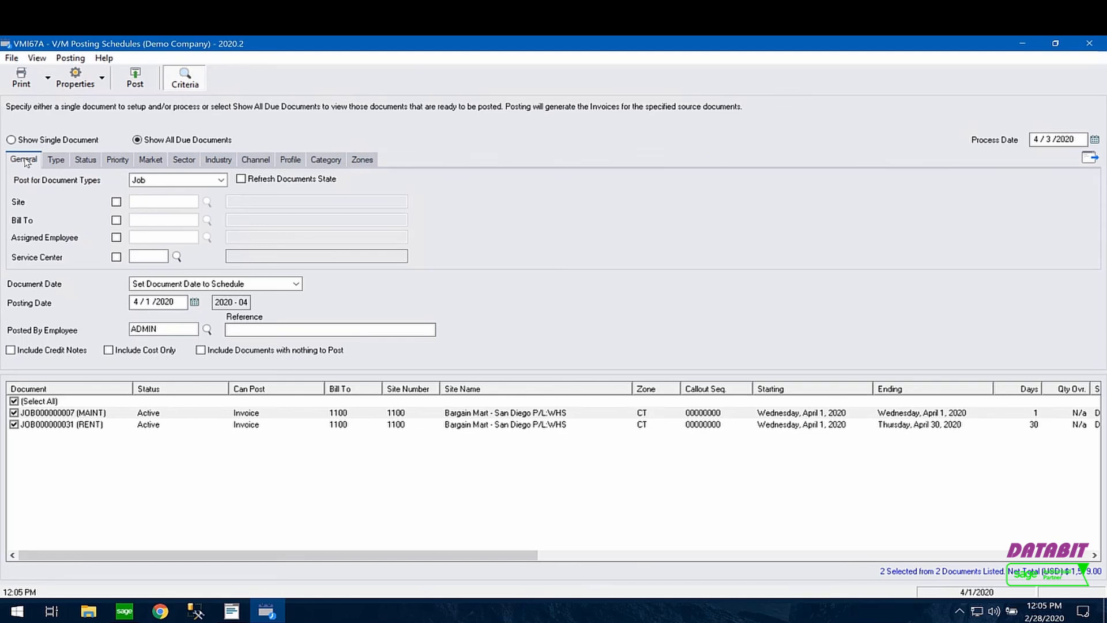
Step: Select all due documents and post them together as a batch of invoices
left_click(13, 413)
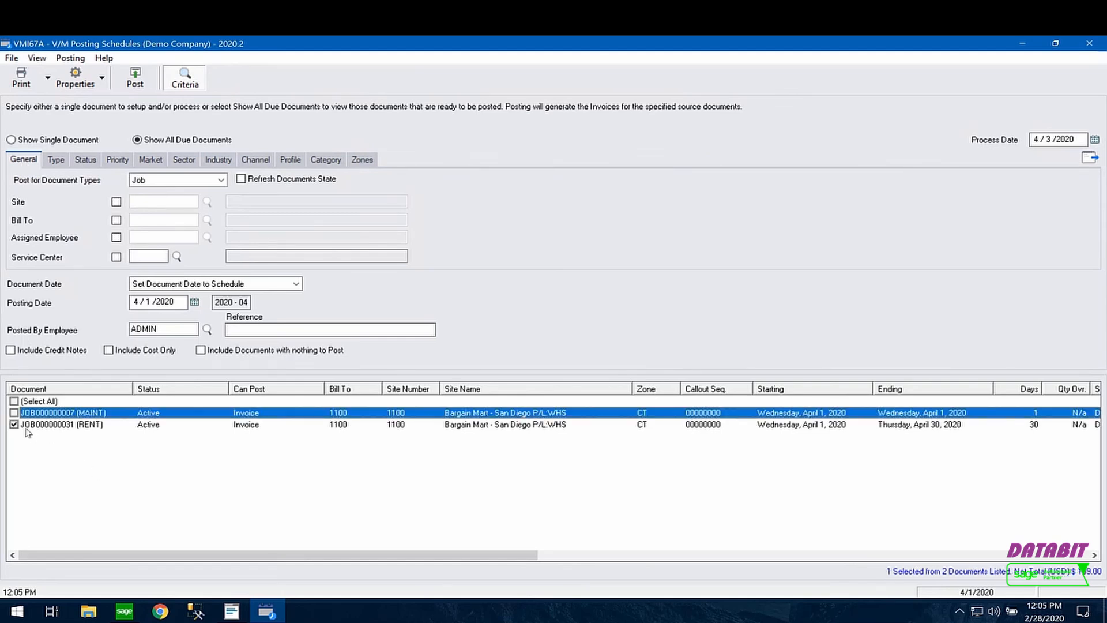
left_click(15, 400)
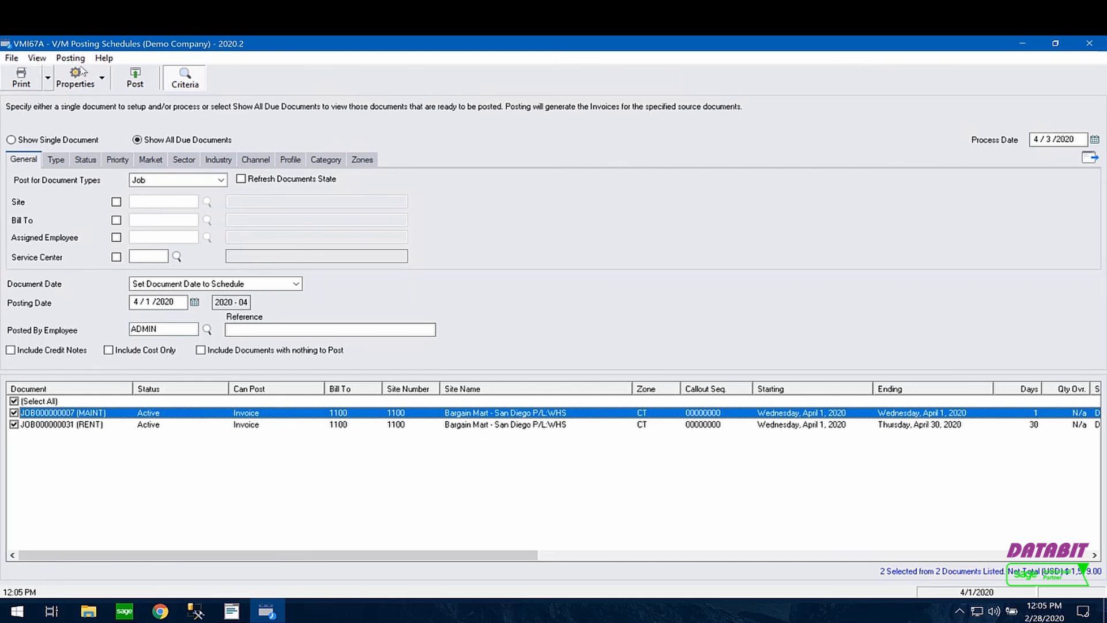
left_click(134, 78)
left_click(504, 345)
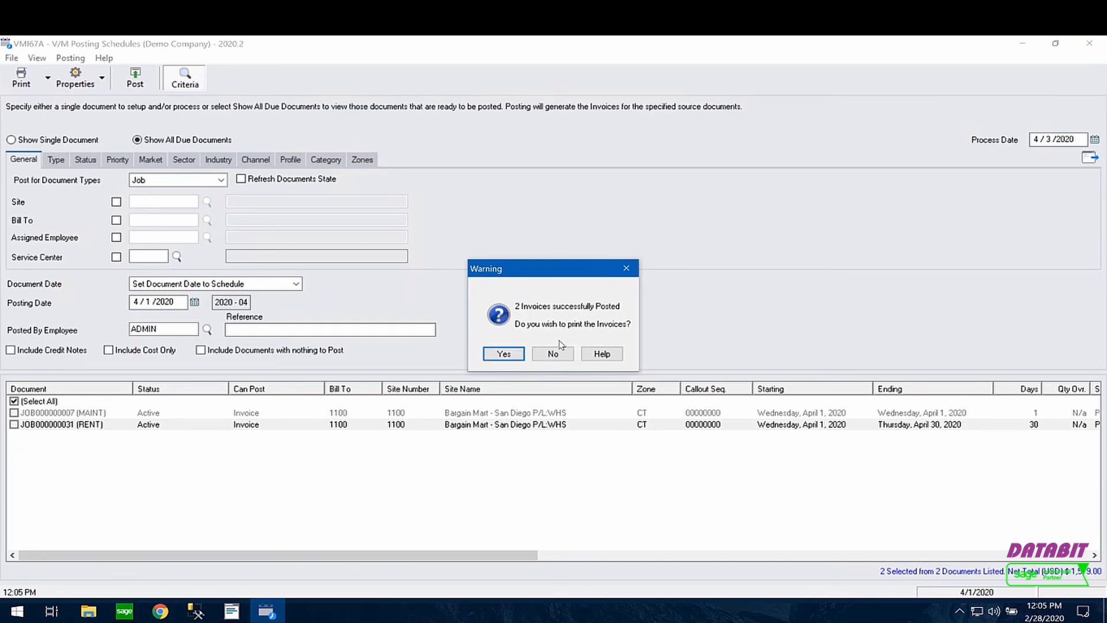
Step: Examine the delivery methods offered for printing the posted invoices, and leave without printing
left_click(503, 354)
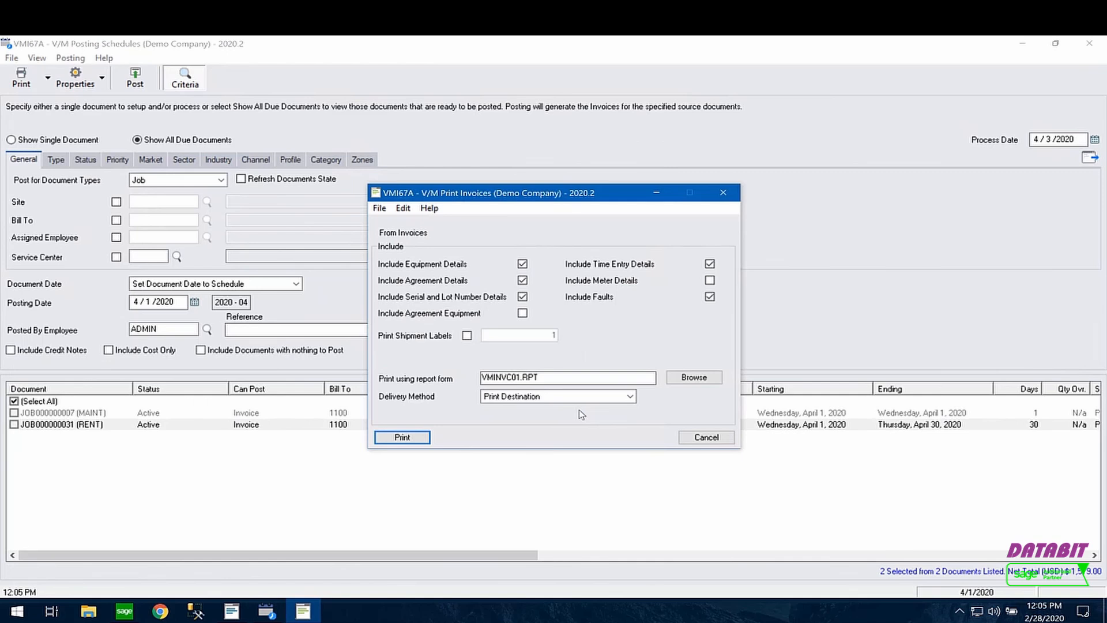
left_click(595, 398)
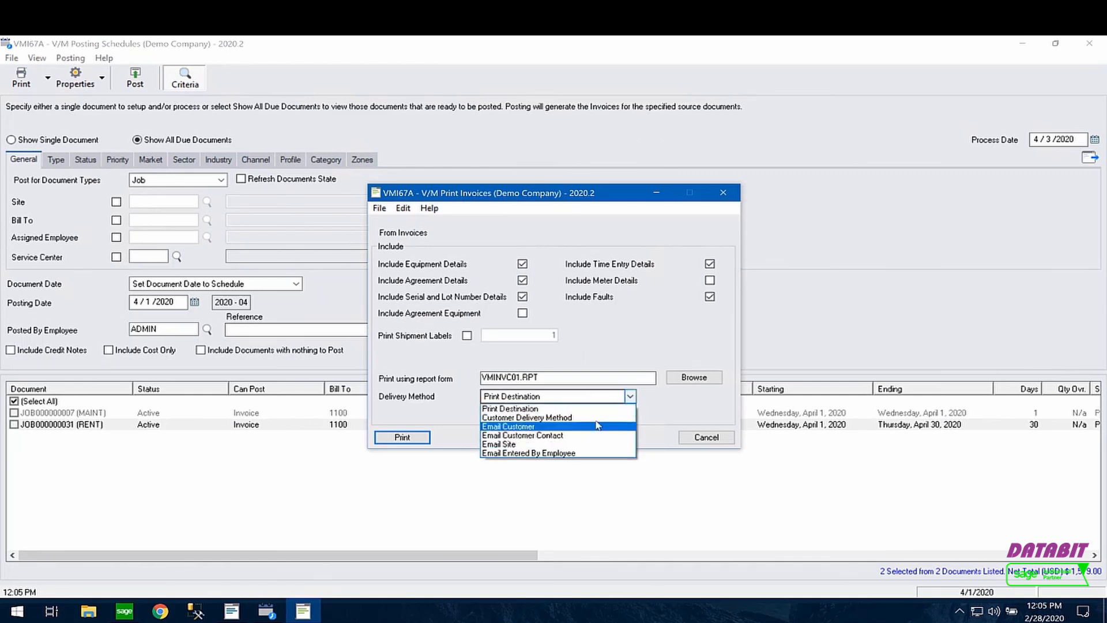
left_click(452, 238)
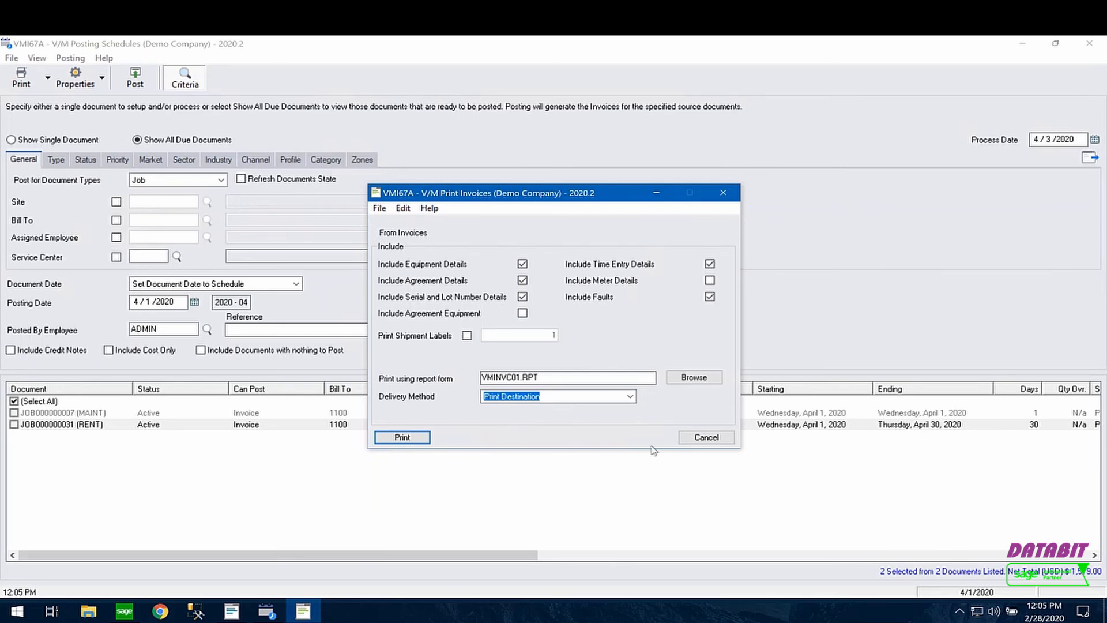
left_click(707, 438)
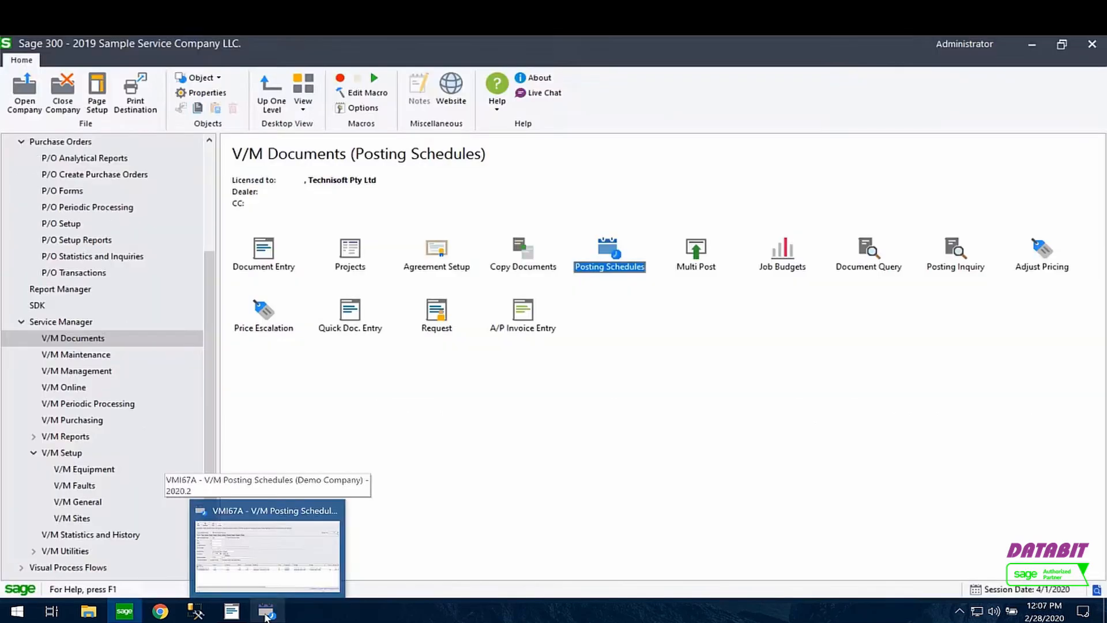
Step: Close Posting Schedules and return to Document Entry
left_click(265, 614)
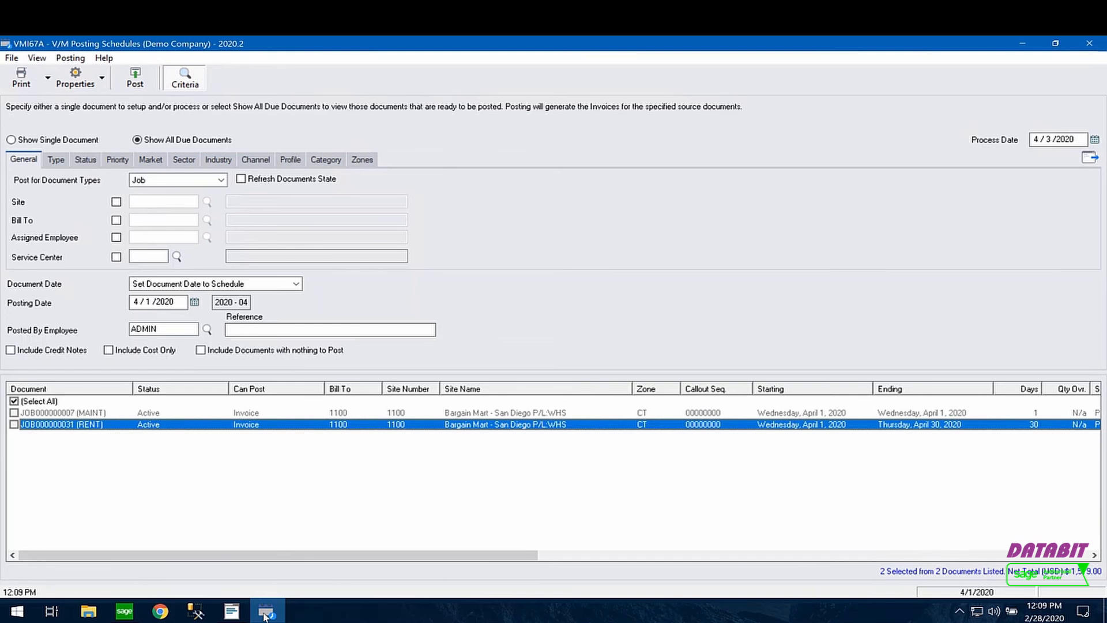
left_click(1093, 44)
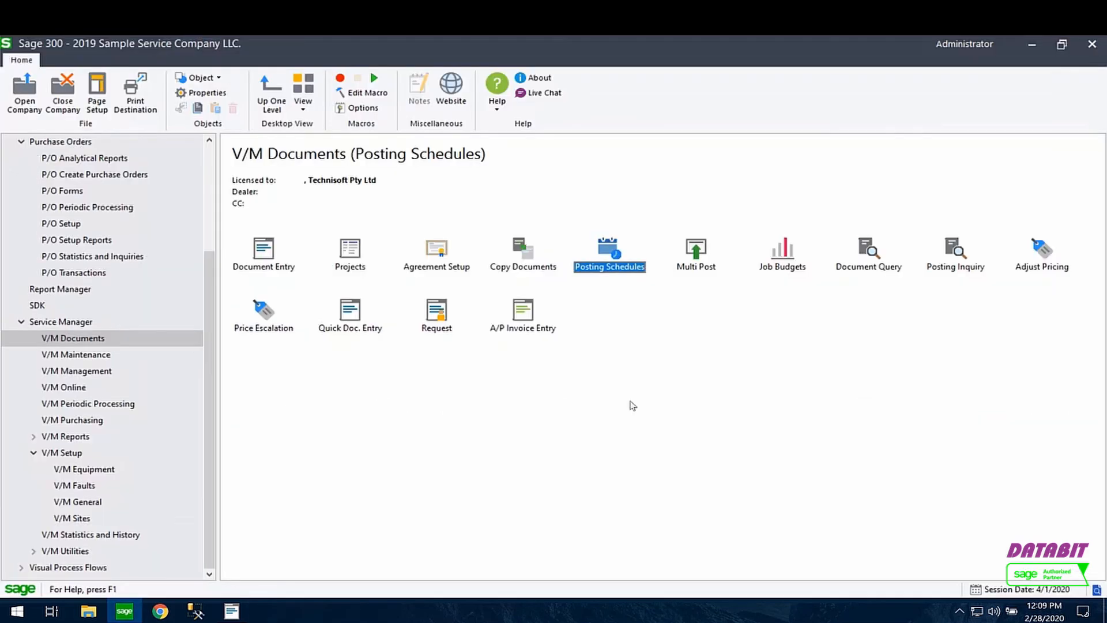
left_click(231, 613)
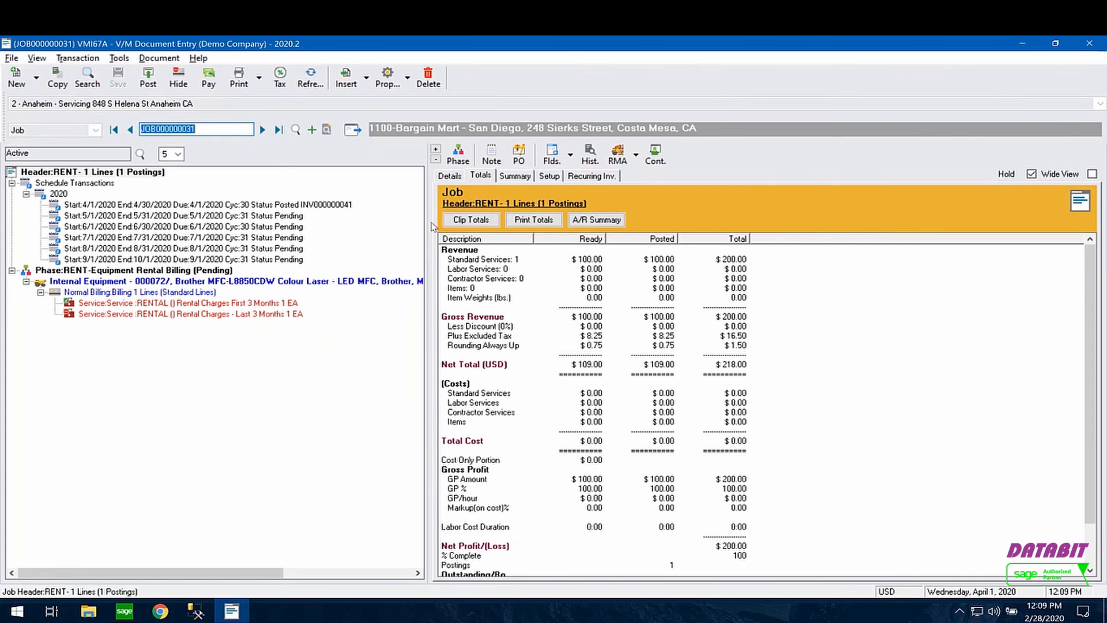
Step: Review the April schedule entry of JOB000000031 and the billing, summary and details of its Rental Charges First 3 Months line
left_click_drag(431, 226, 468, 227)
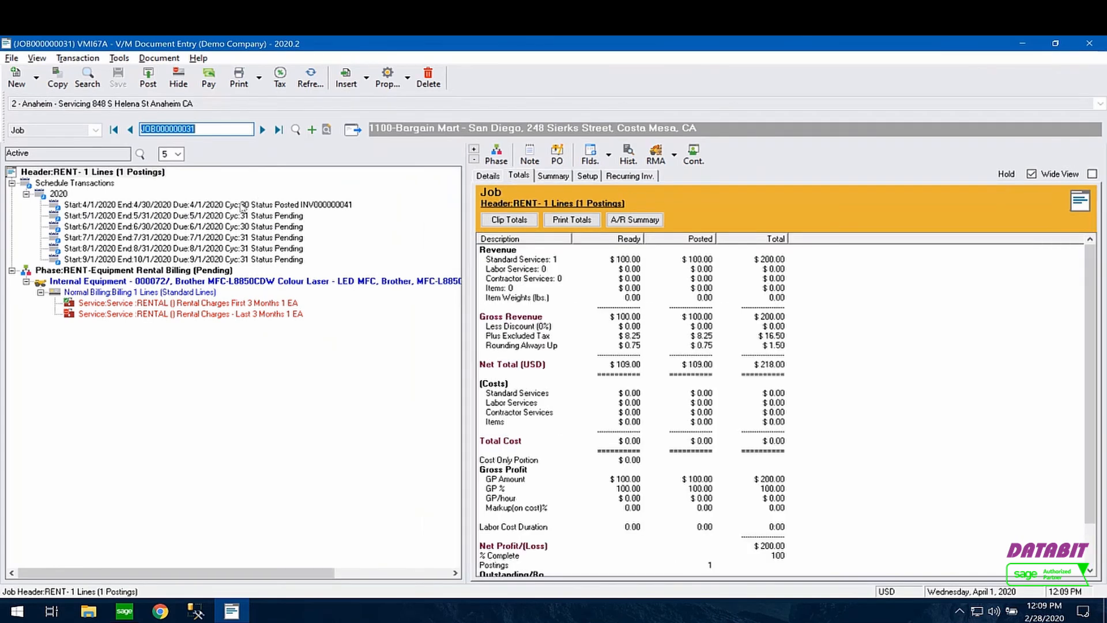
left_click(239, 206)
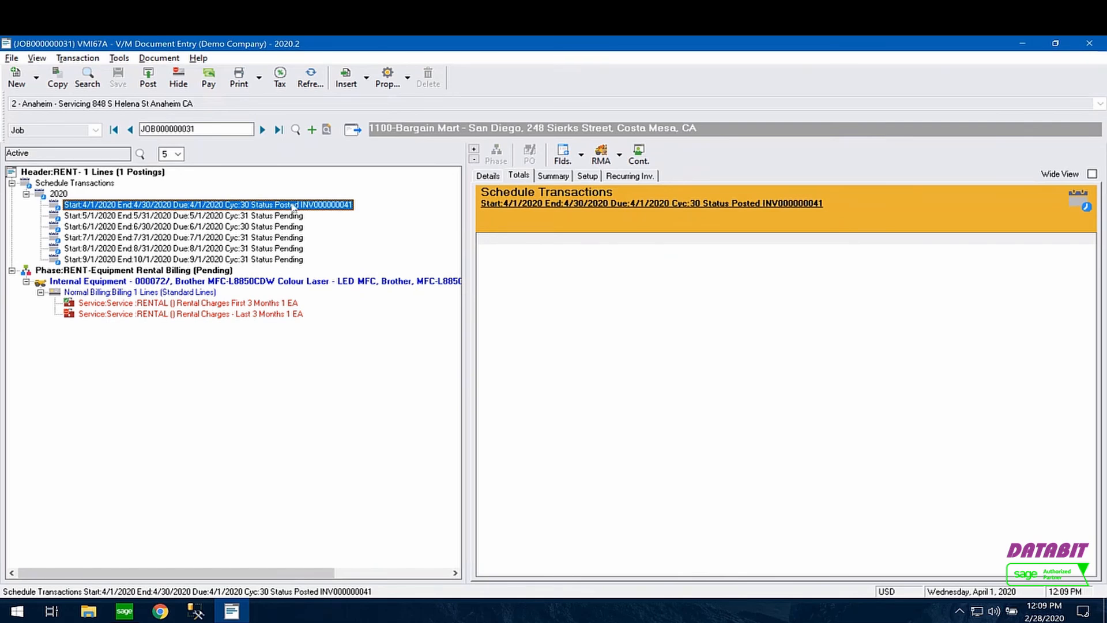
left_click(135, 304)
double_click(134, 304)
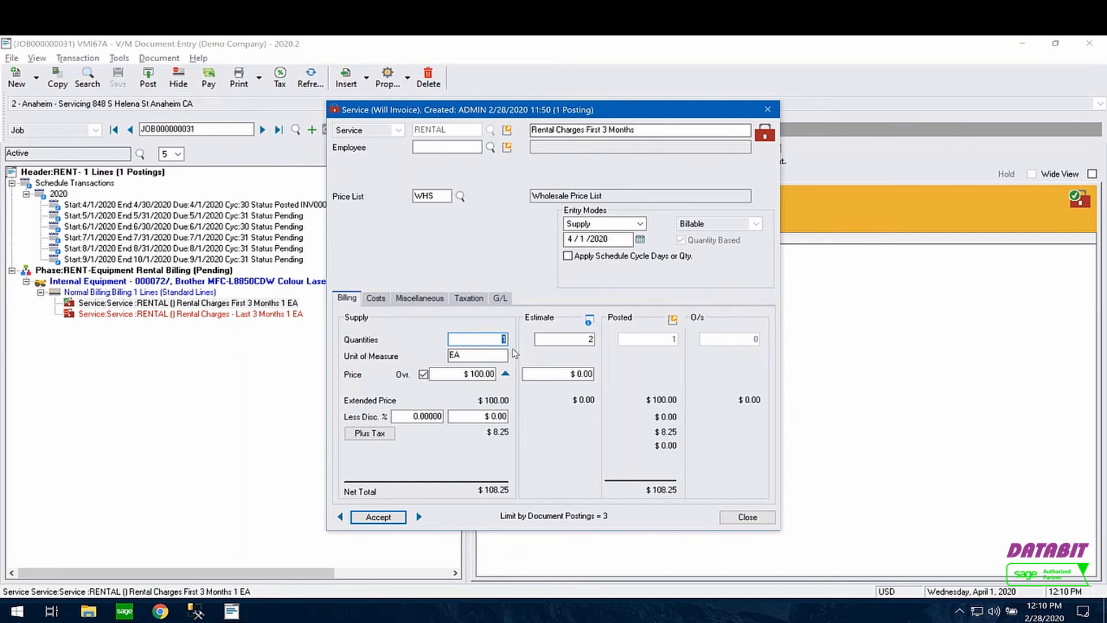
key("Return")
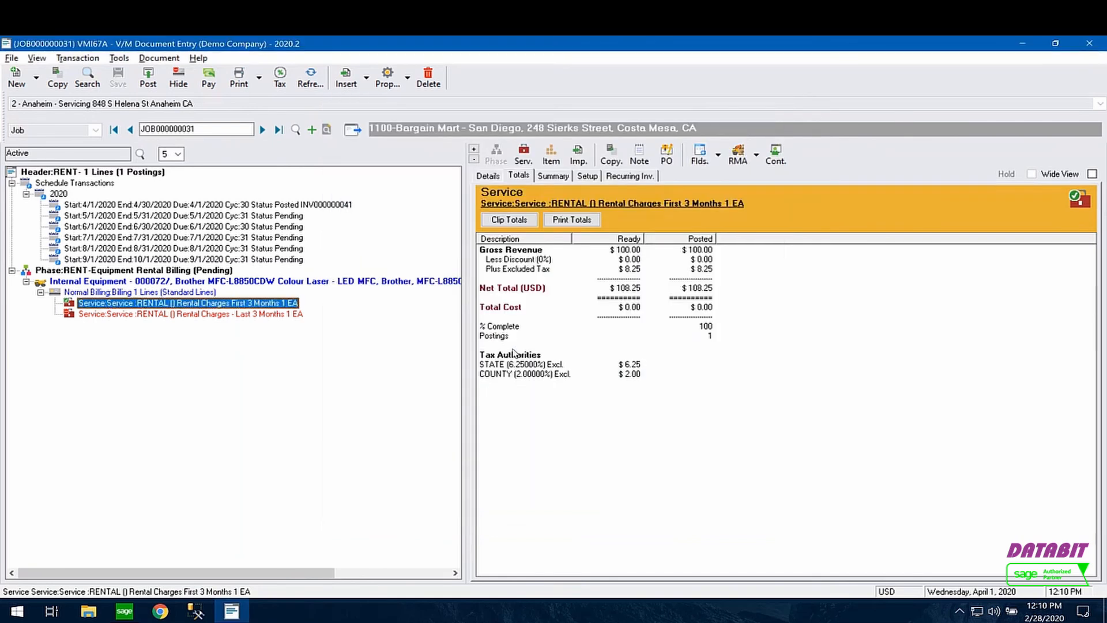
left_click(552, 176)
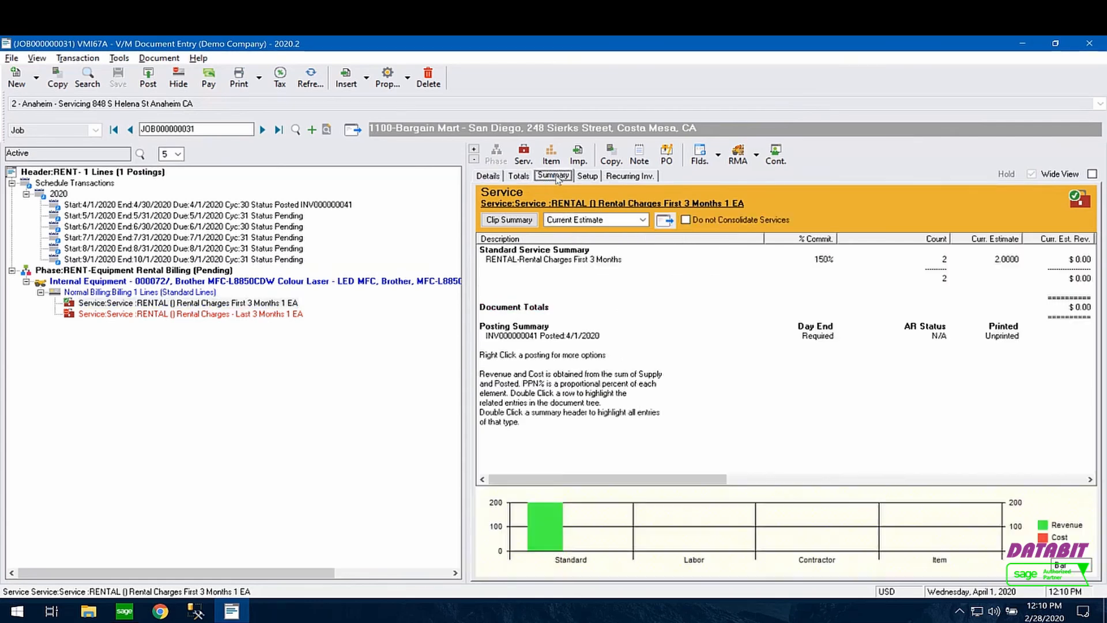
left_click(488, 175)
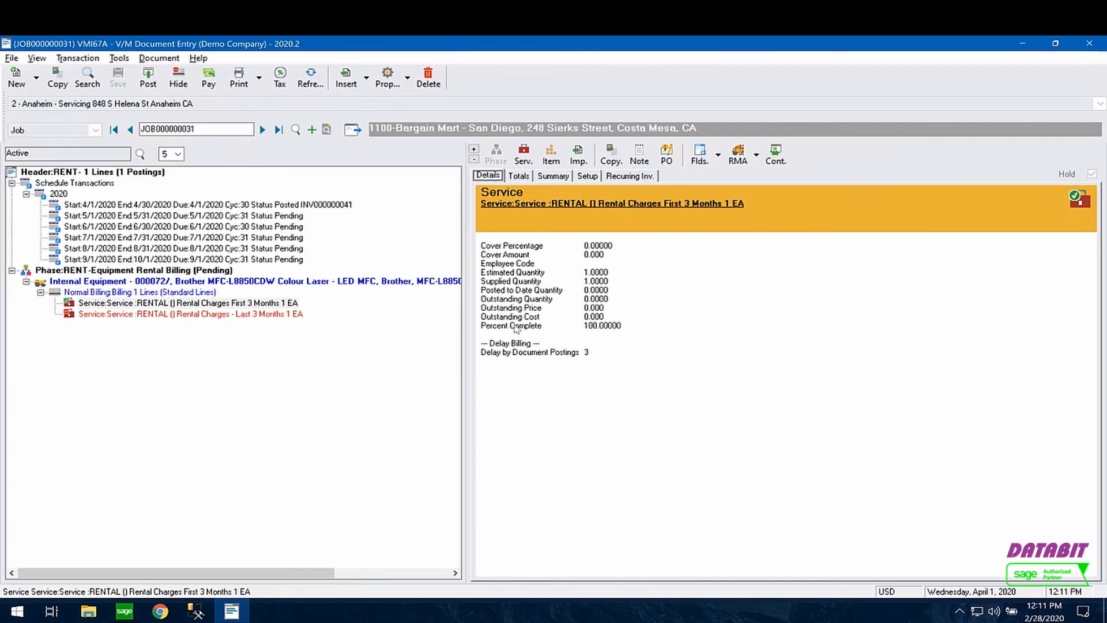
Step: Go to JOB000000030 in Document Entry and view its Fuji Xerox equipment line
left_click(130, 130)
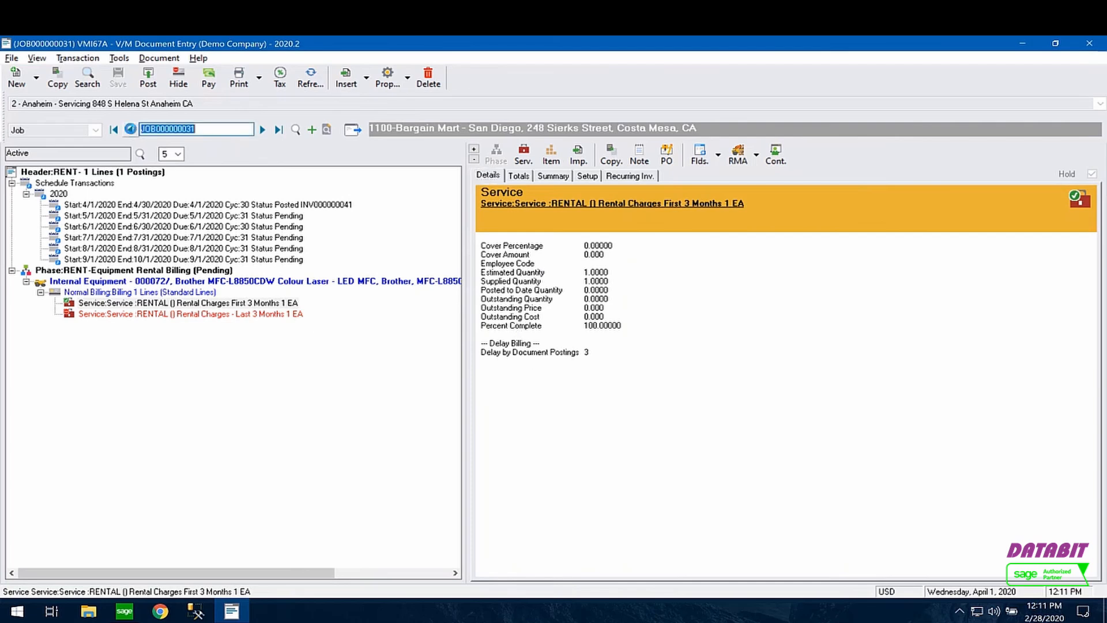
left_click(131, 130)
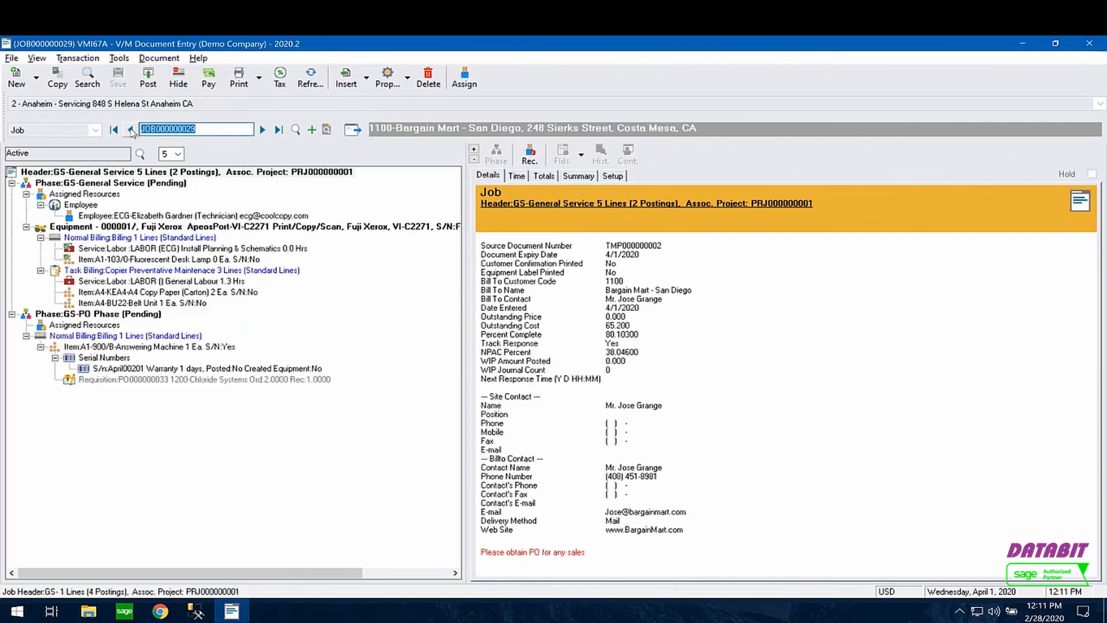
left_click(263, 129)
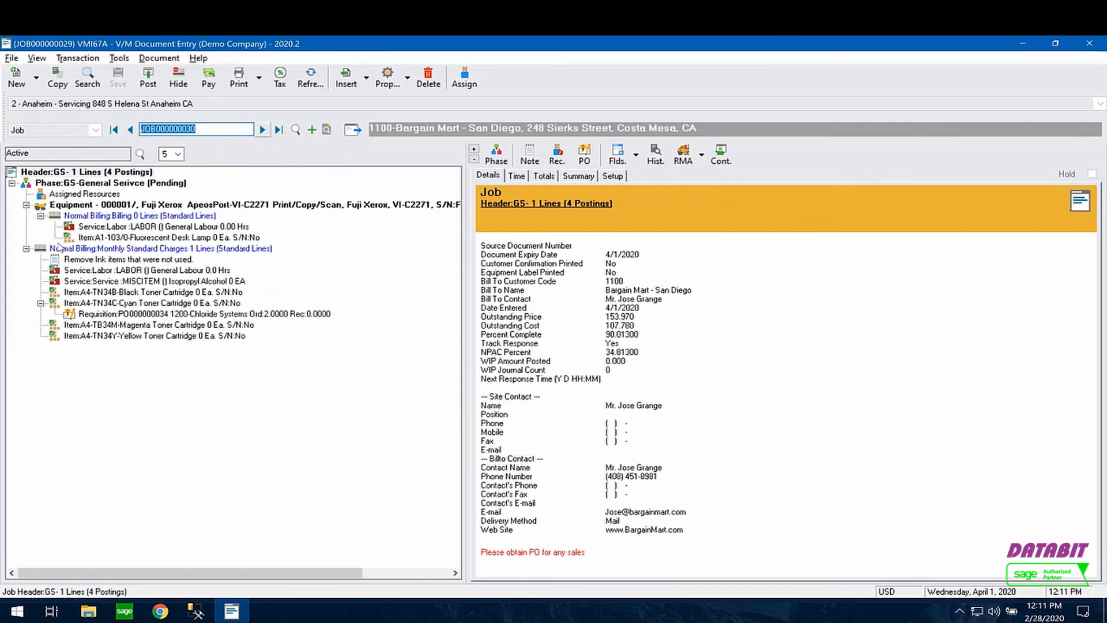
left_click(120, 228)
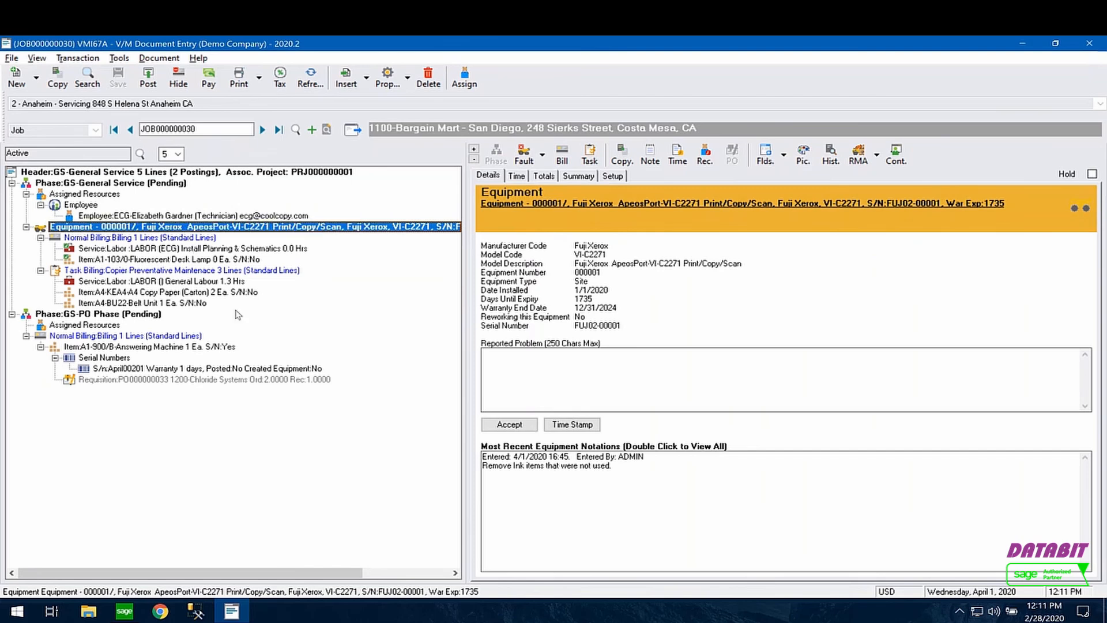
Step: Add internal equipment 000073 to the General Service phase with Transfer to Site enabled, and save the job
left_click(141, 183)
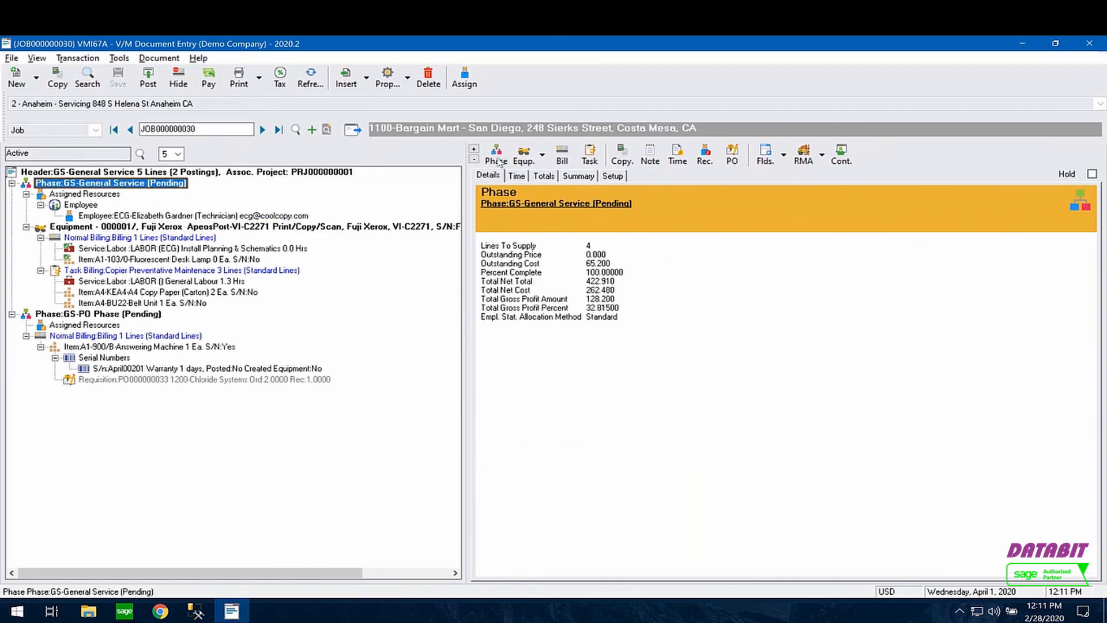
left_click(523, 154)
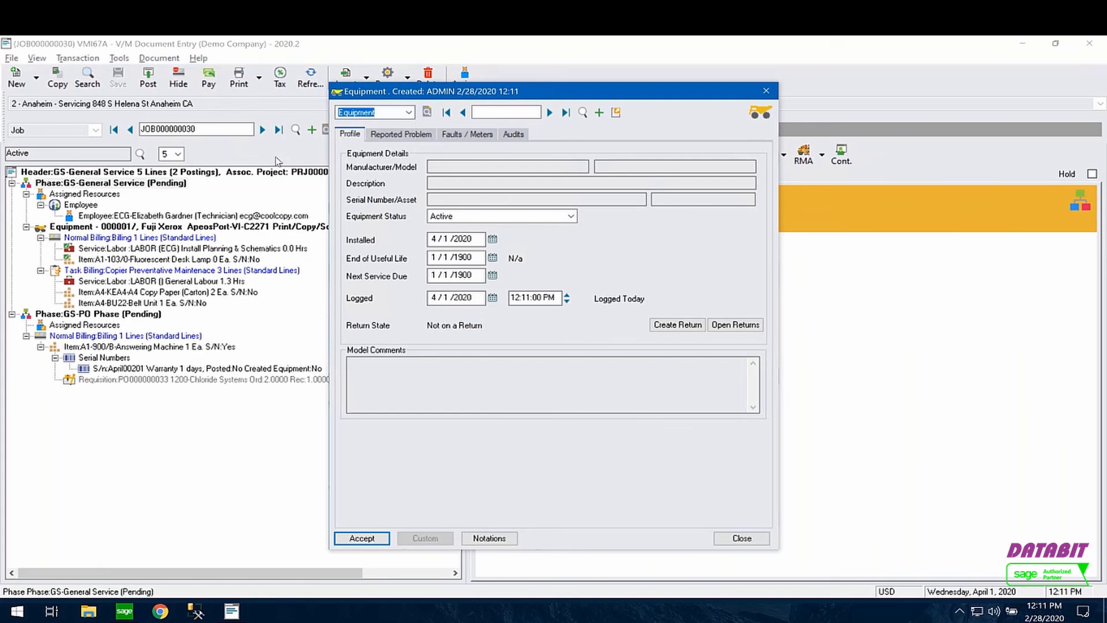
left_click(395, 114)
left_click(372, 151)
left_click(517, 111)
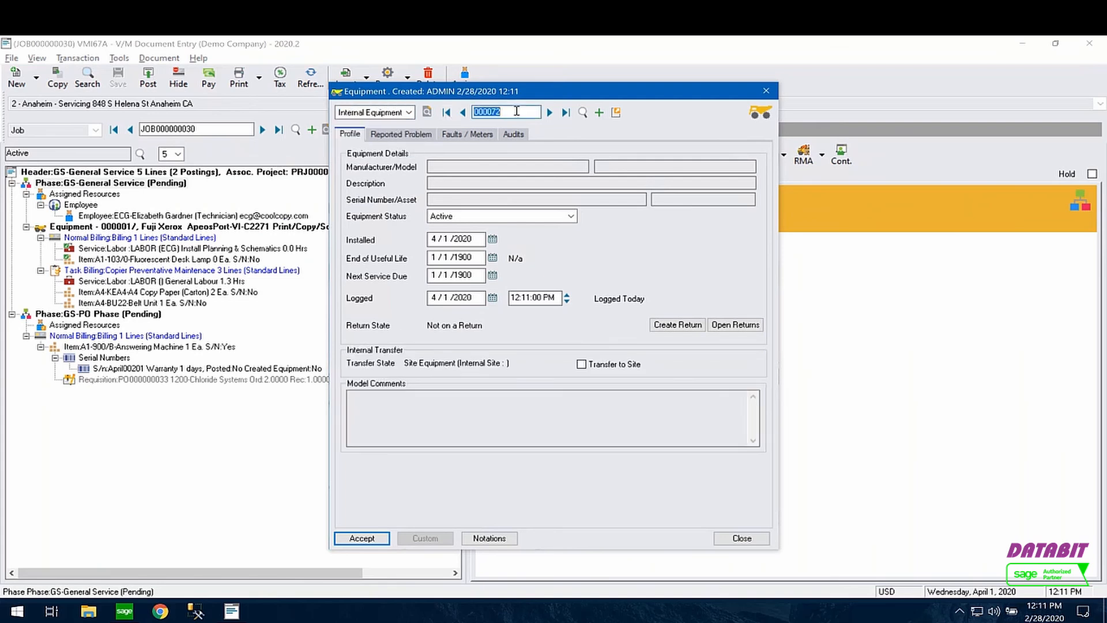
left_click(550, 112)
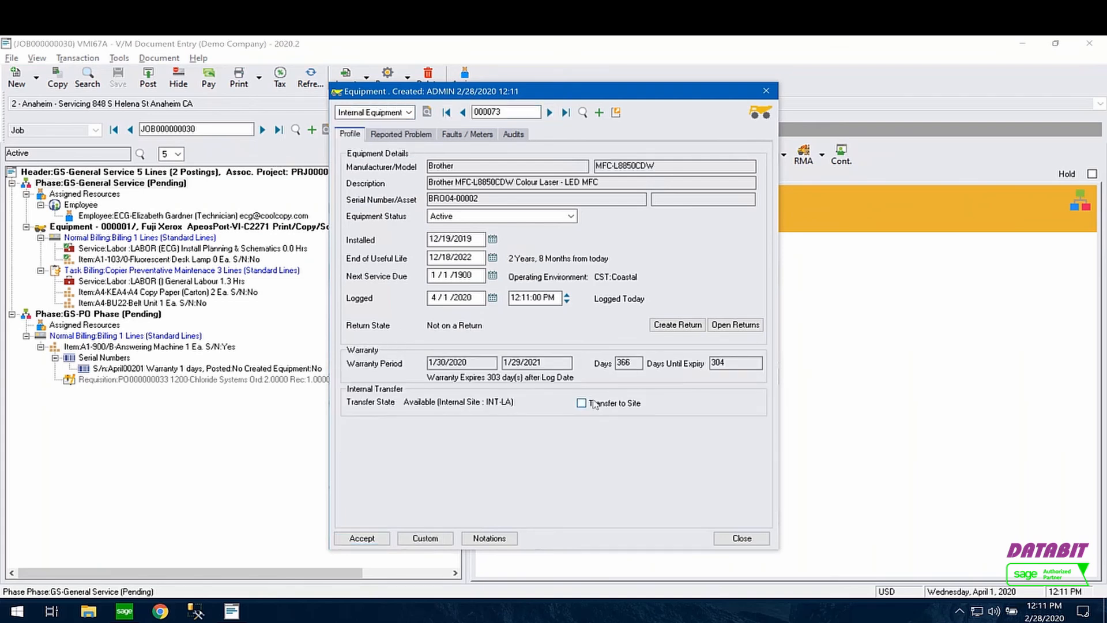
left_click(594, 404)
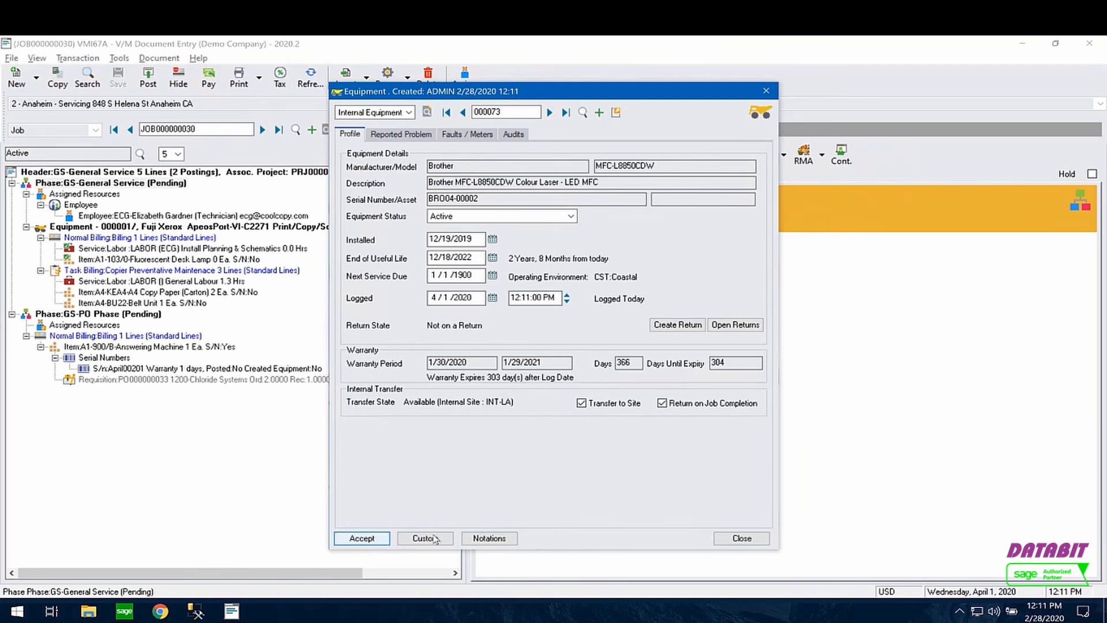
key("Return")
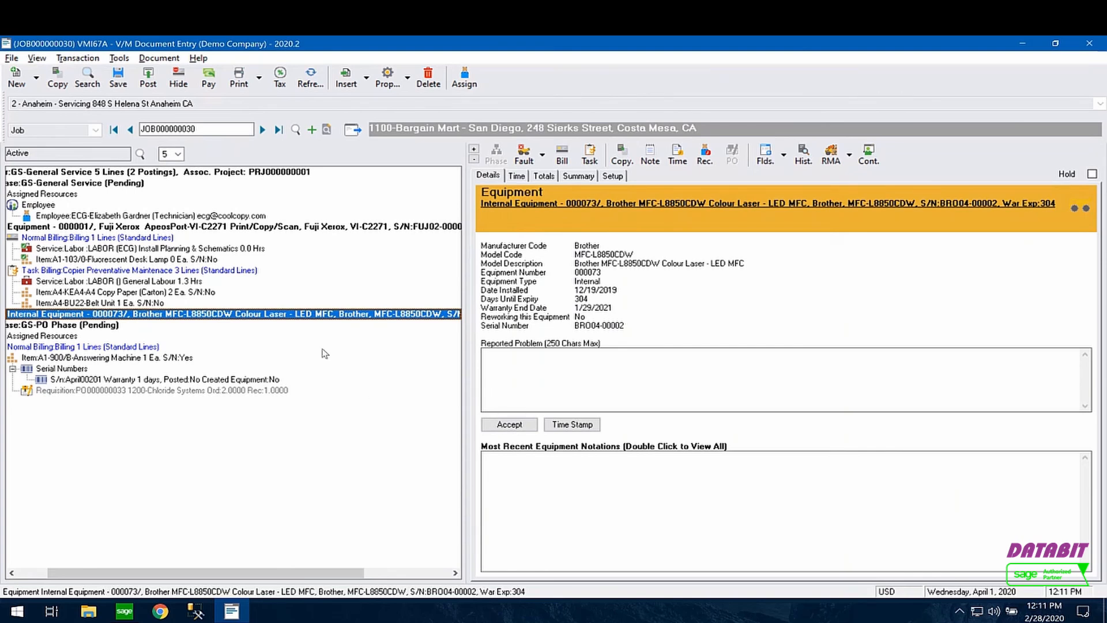
left_click(117, 78)
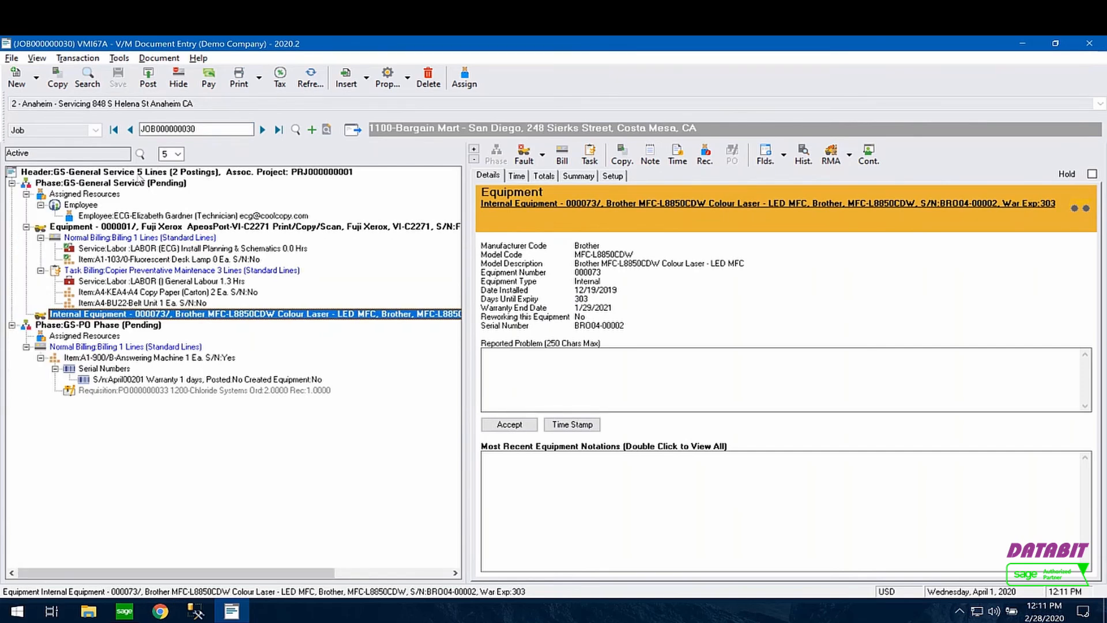
Step: Review the site equipment available for multi-selection on the General Service phase, including the internal Brother printers, and close the list without adding any
left_click(118, 183)
left_click(544, 156)
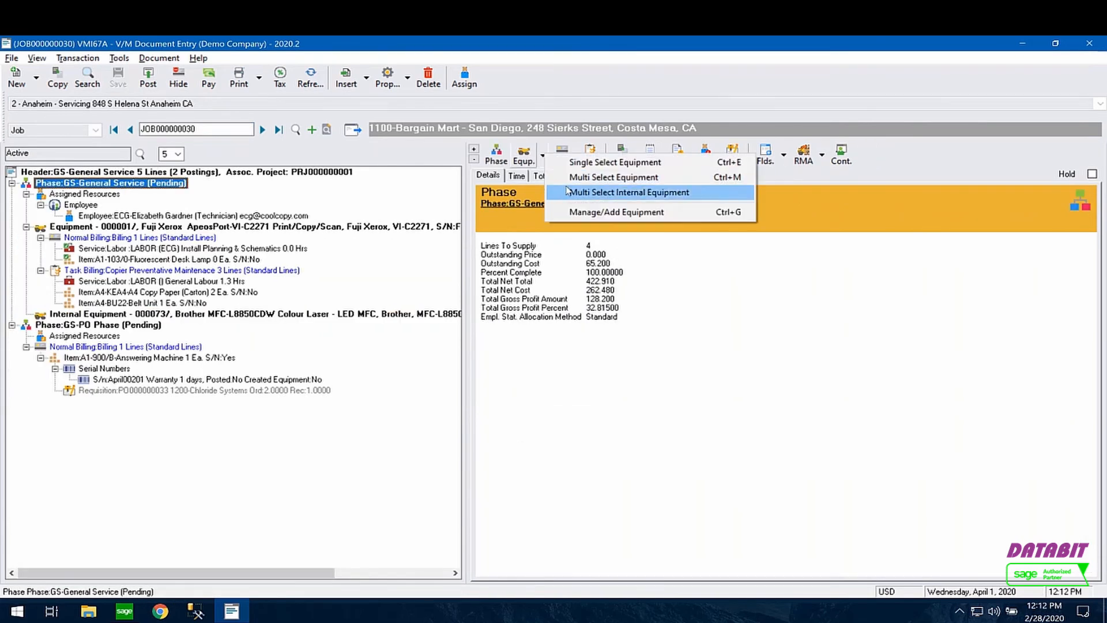
left_click(600, 176)
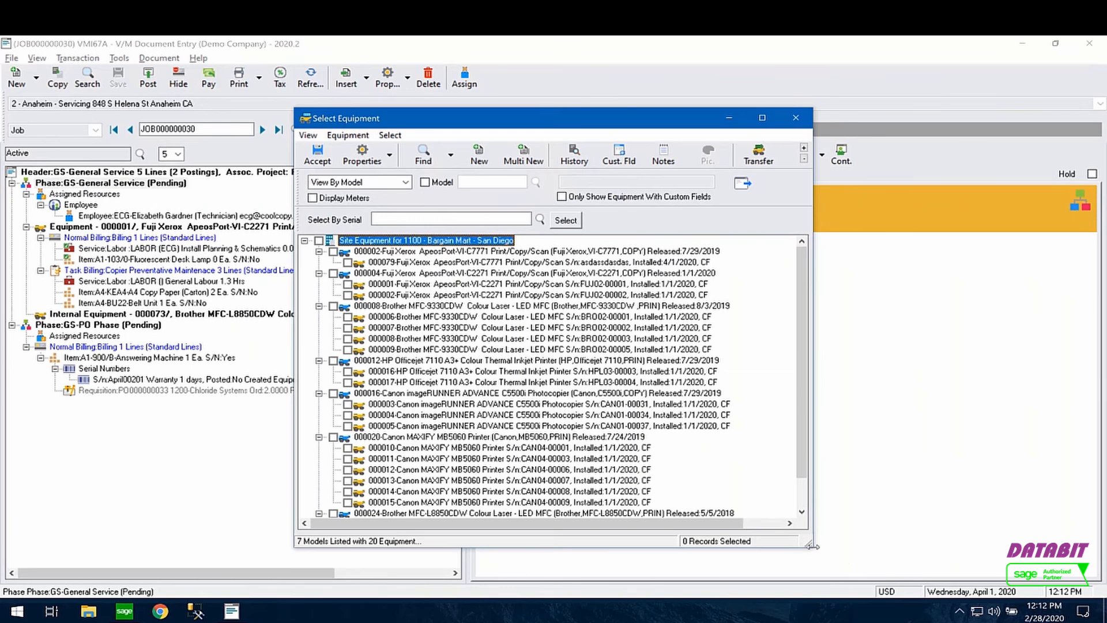
left_click_drag(814, 461, 904, 493)
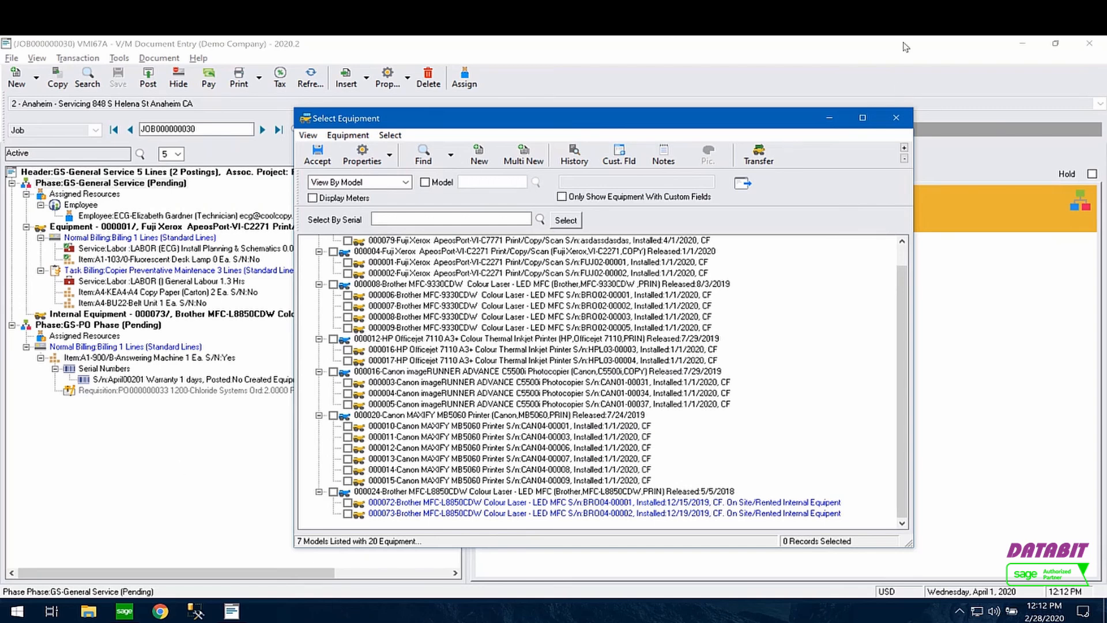
left_click(896, 120)
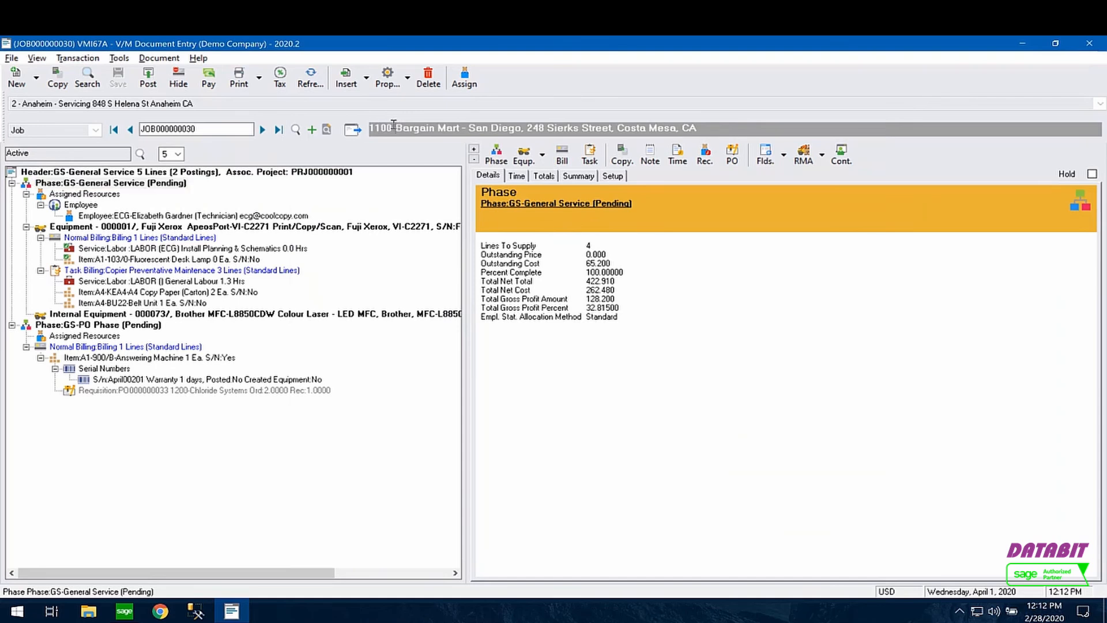
Step: Add a normal billing group to the General Service phase and select the job header
left_click(553, 162)
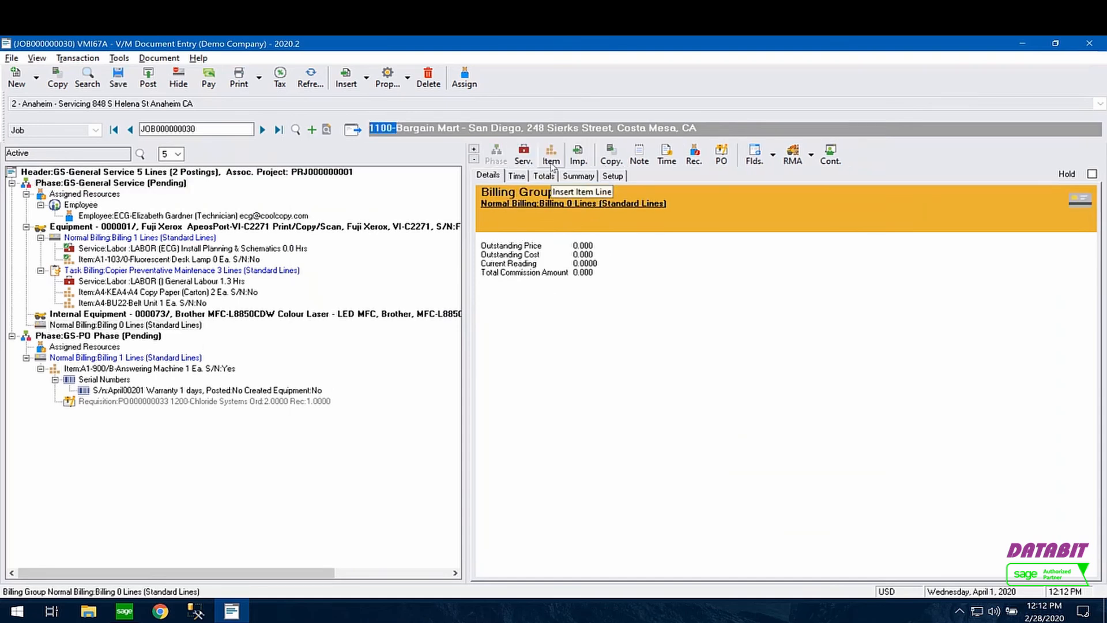
left_click(100, 174)
Step: Switch to the Sage 300 desktop and view the equipment list of site 1100 from its Site Profile
left_click(125, 612)
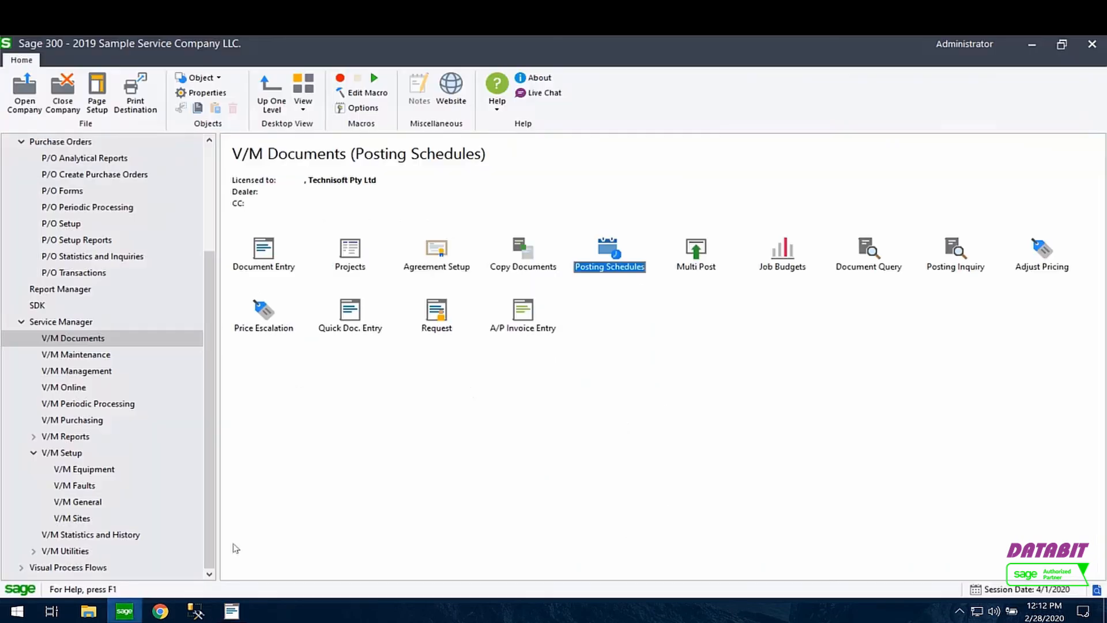
left_click(65, 519)
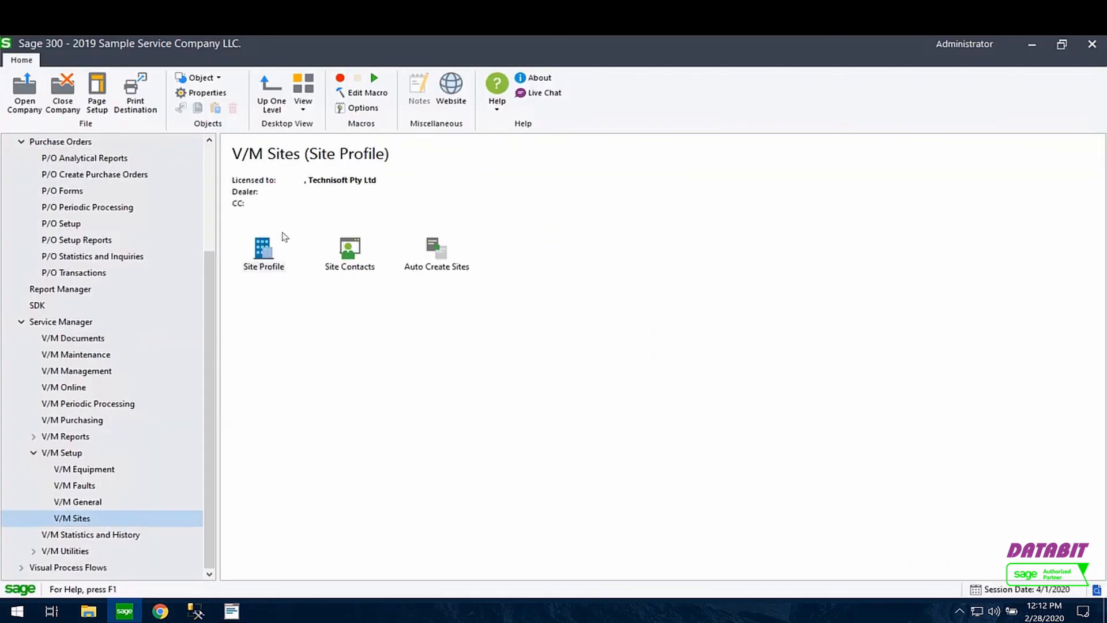
left_click(263, 249)
left_click(362, 431)
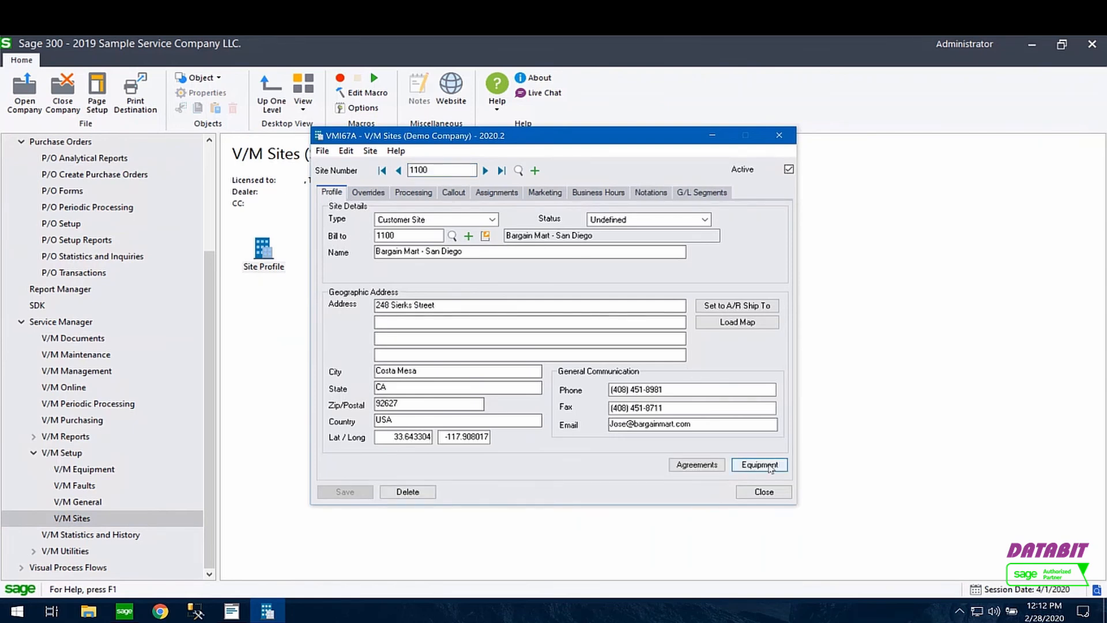
left_click(770, 466)
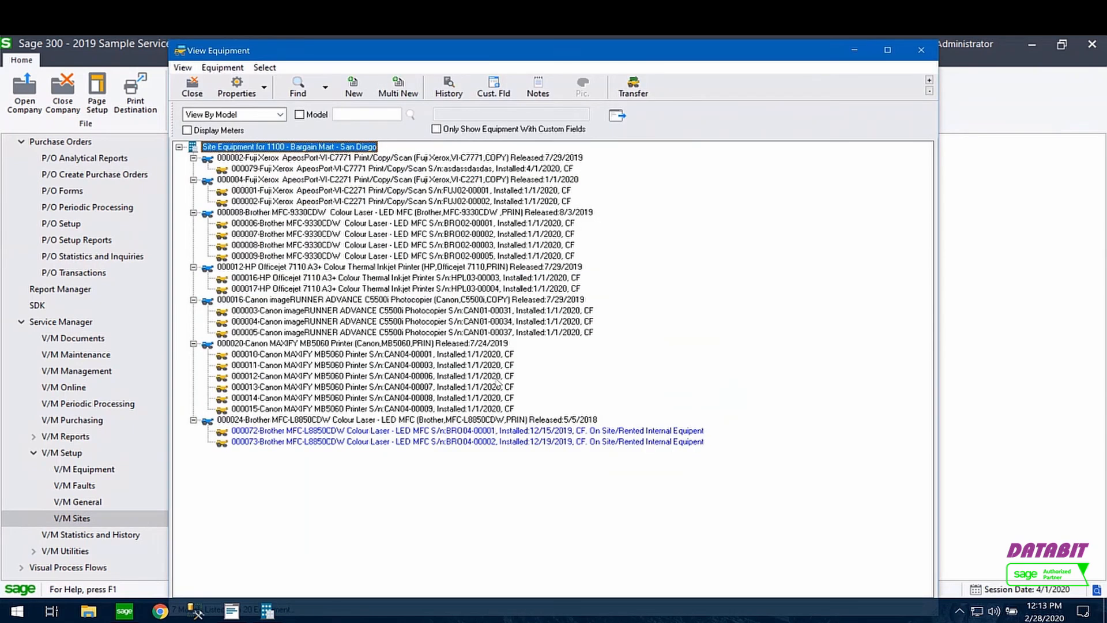
Step: Select Brother equipment 000073 in the site equipment list and bring up its history
left_click(456, 421)
key("Down")
key("Up")
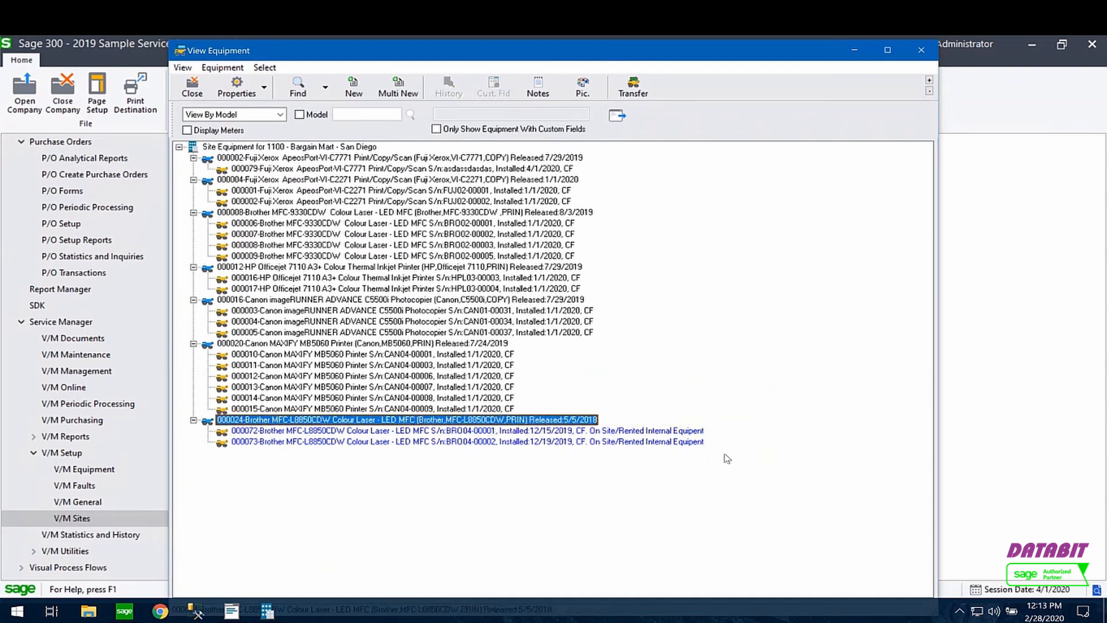
key("Down")
key("Down")
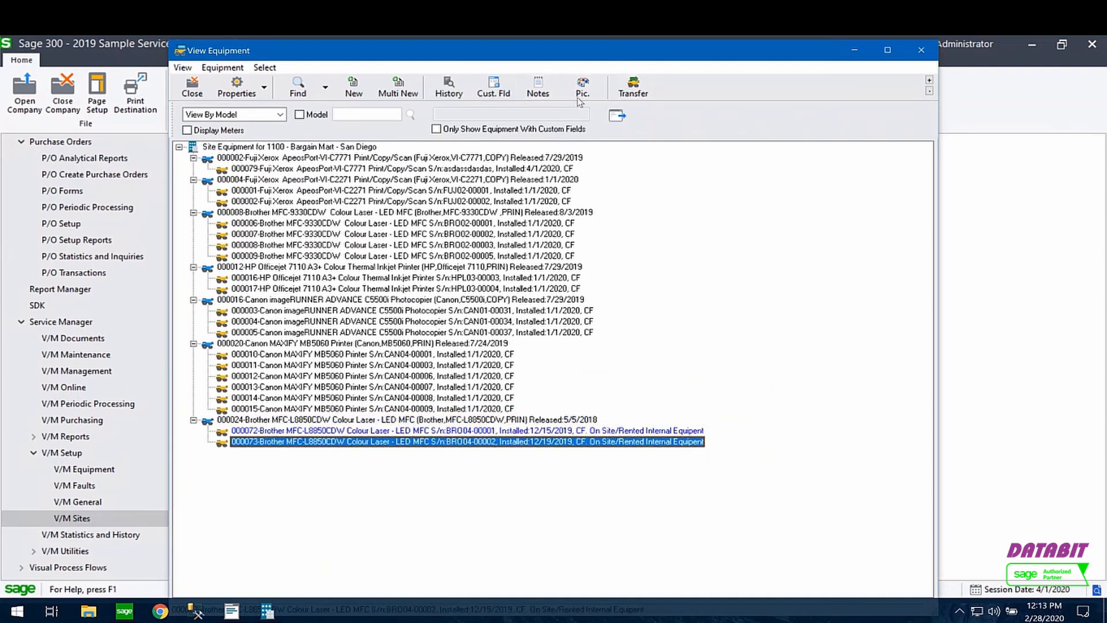
left_click(450, 87)
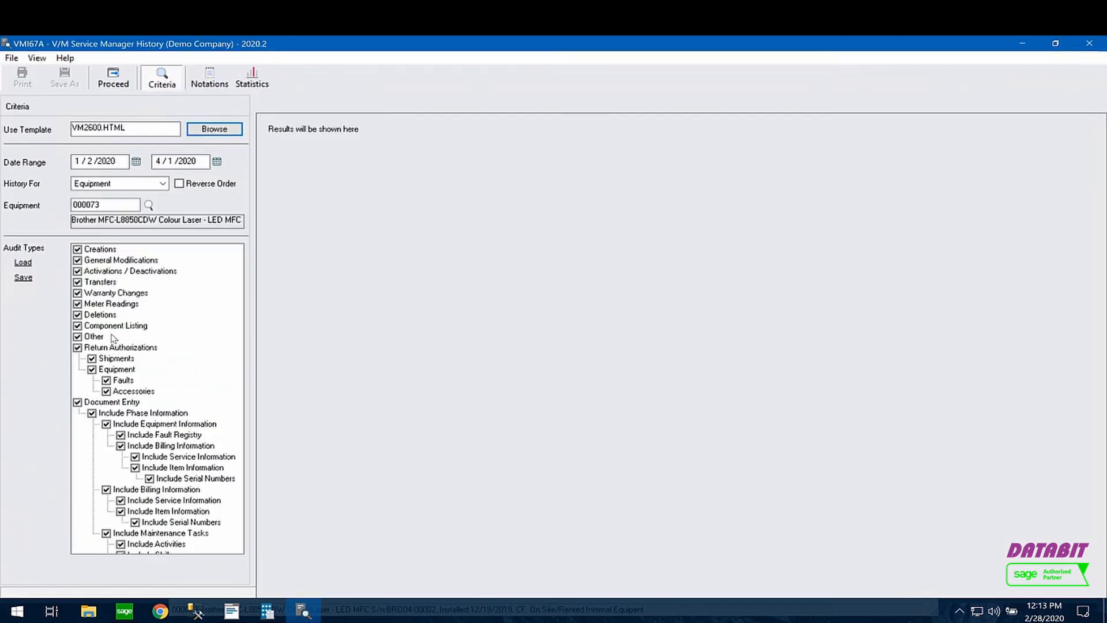
Step: Limit the history audit types to Transfers only and run the history report for equipment 000073
left_click(92, 249)
key("Down")
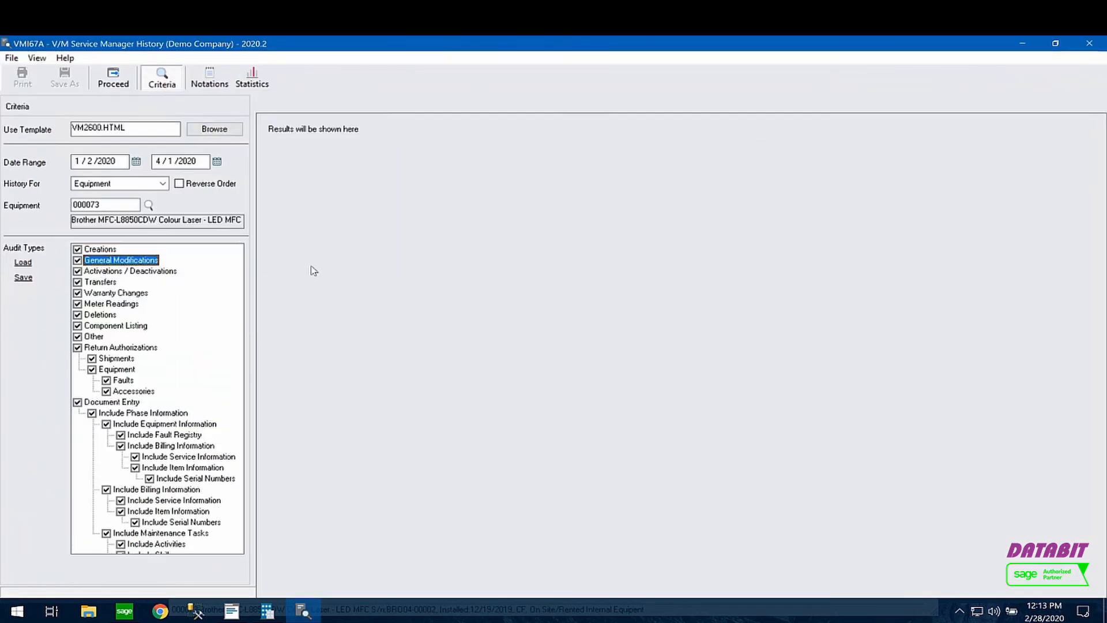
key("Down")
key("Down")
key("Down")
key("Down")
key("Down")
key("Down")
key("Down")
key("Down")
key("Down")
key("Up")
key("space")
key("Down")
key("Down")
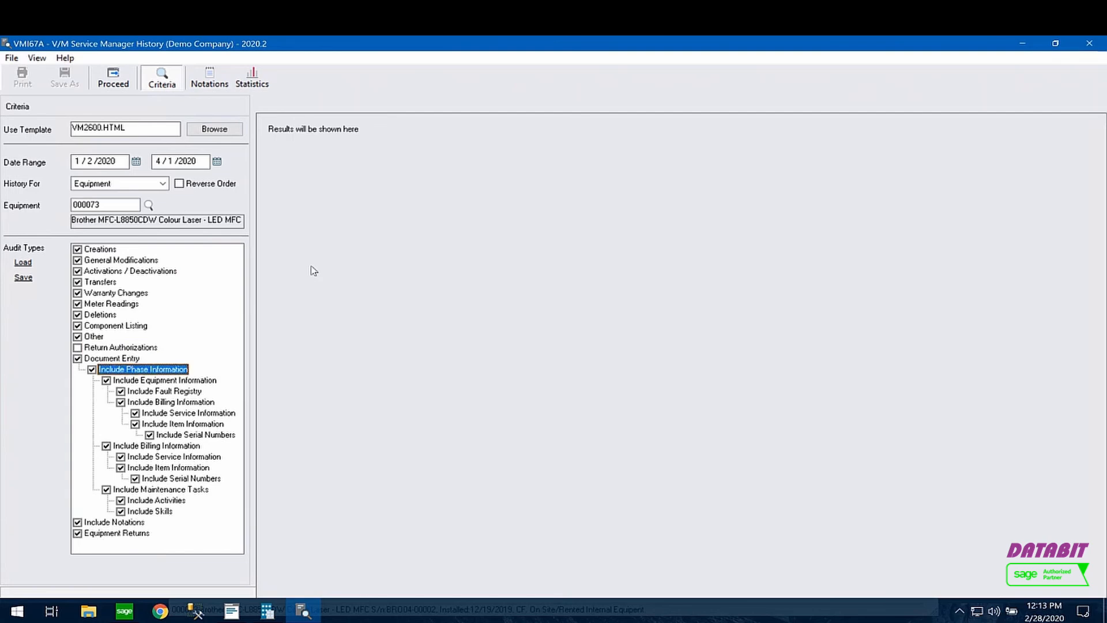
key("Up")
key("space")
key("Up")
key("Up")
key("Up")
key("Down")
key("Down")
key("Down")
key("Down")
key("space")
key("Down")
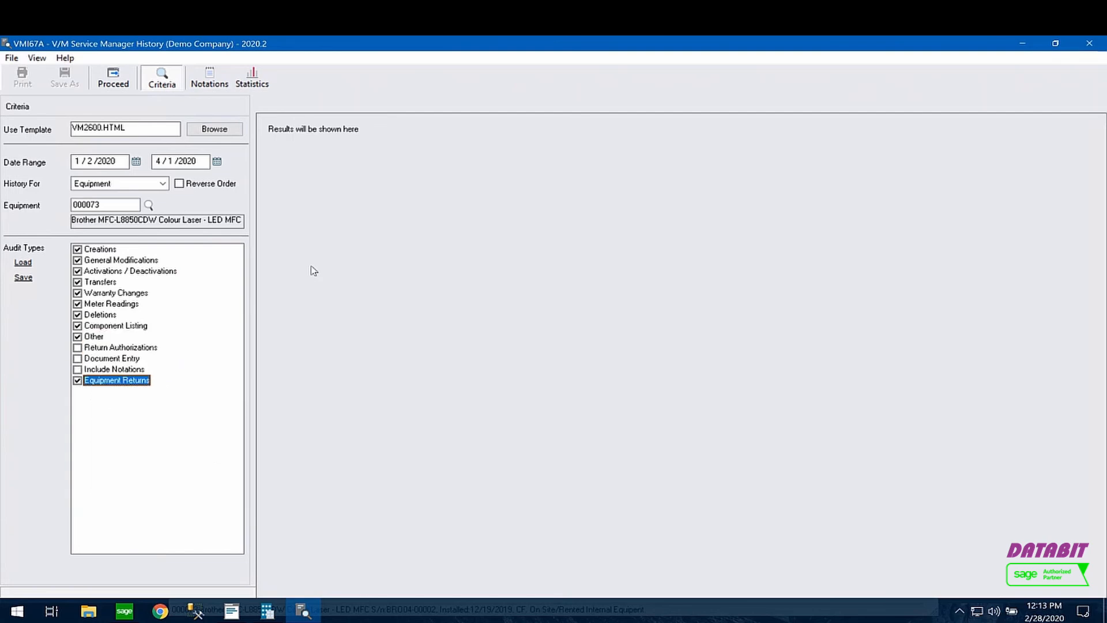
key("space")
key("Up")
key("Up")
key("Up")
key("Up")
key("space")
key("Up")
key("space")
key("Up")
key("space")
key("Up")
key("space")
key("Up")
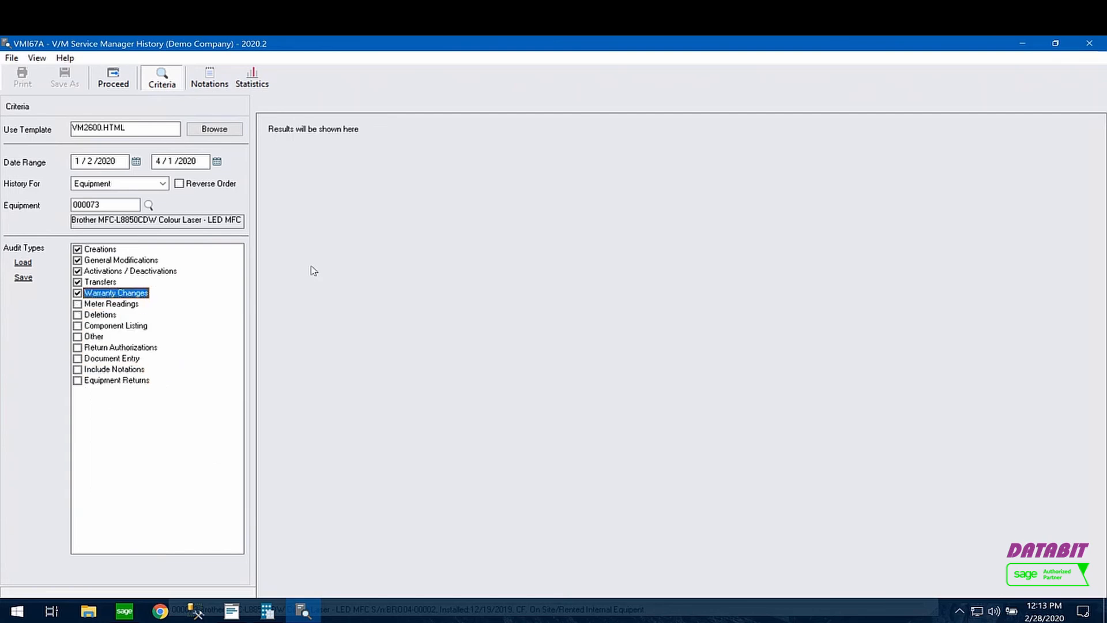
key("Up")
key("Up")
key("space")
key("Up")
key("space")
key("Up")
key("space")
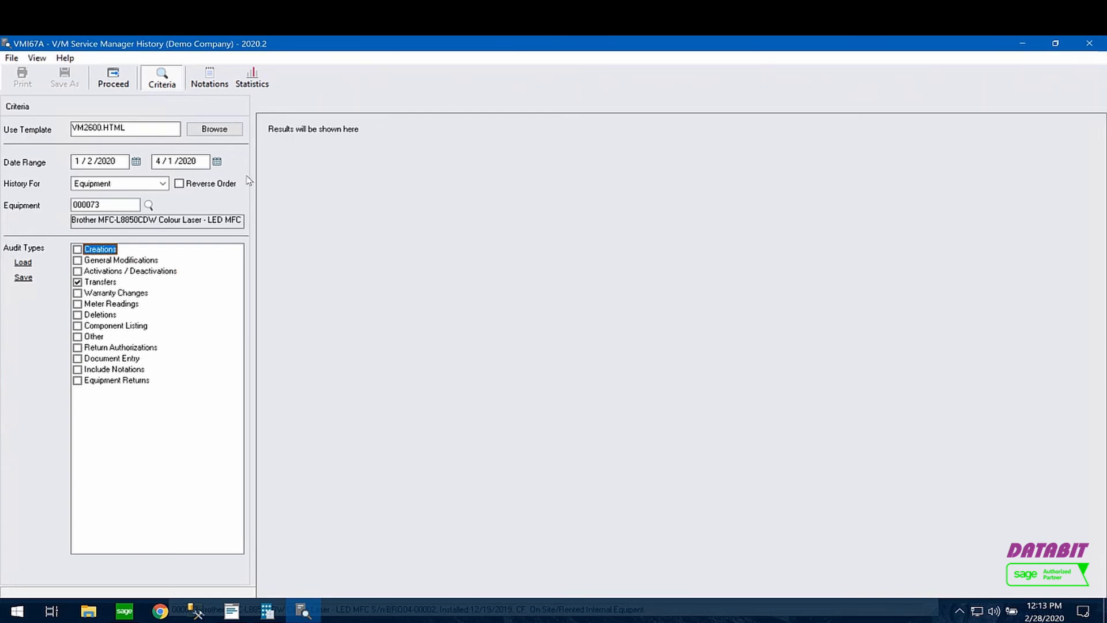
left_click(113, 82)
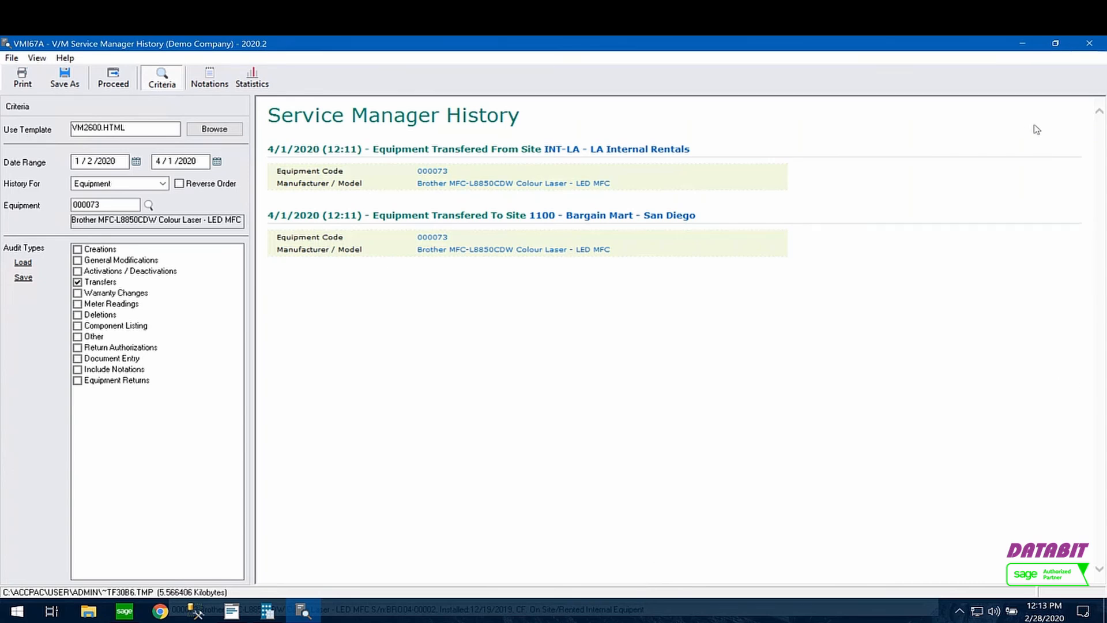
Step: Close the equipment history, the site equipment list and the site profile
left_click(1089, 43)
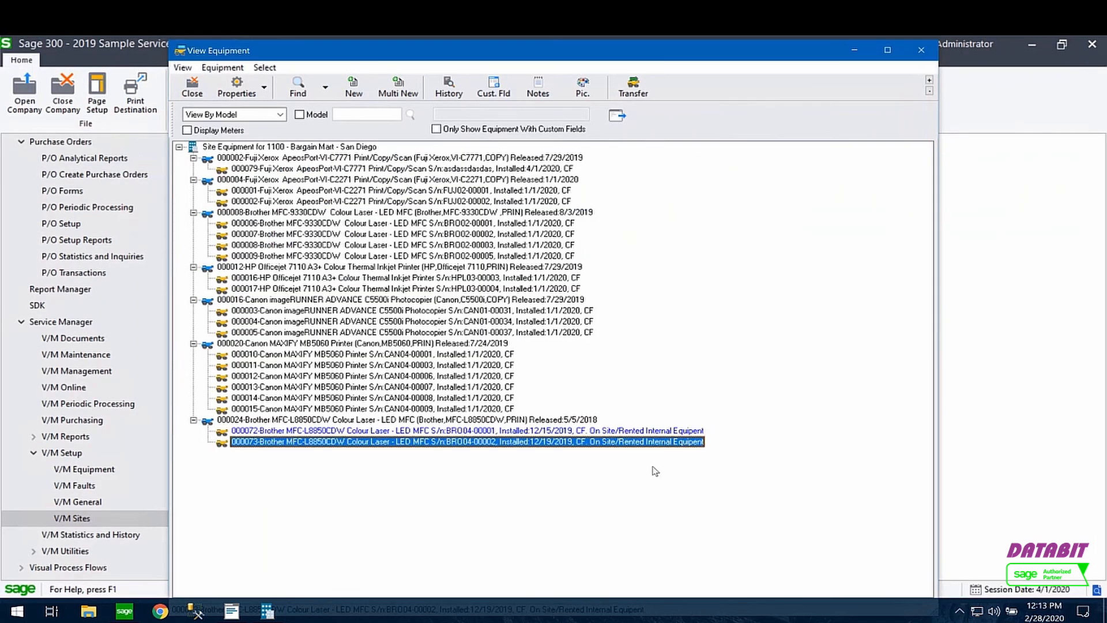
left_click(921, 50)
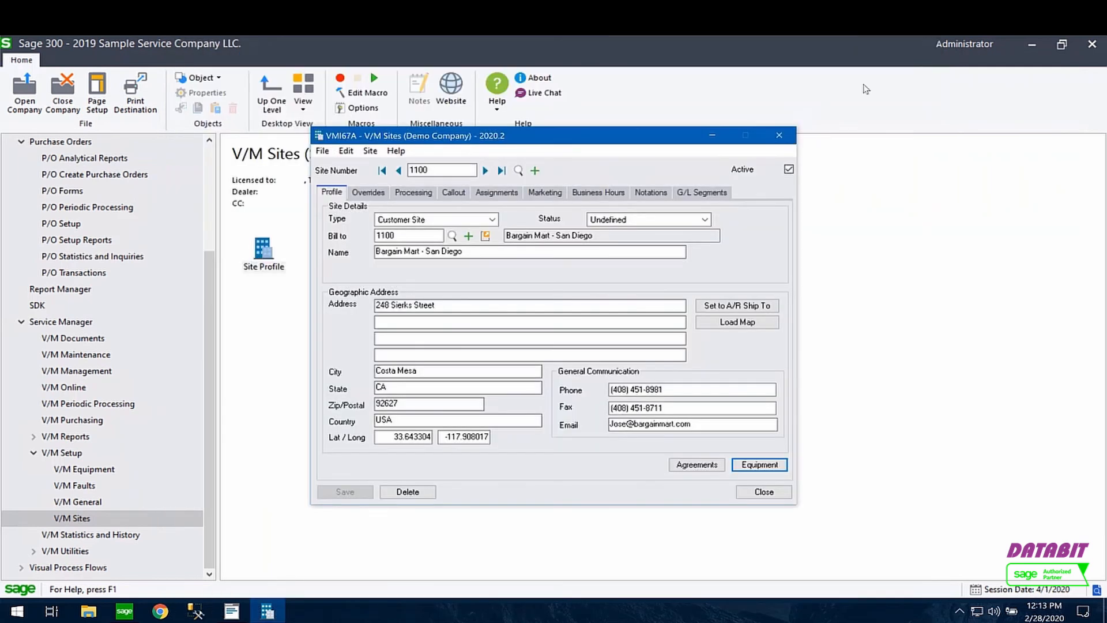
left_click(779, 137)
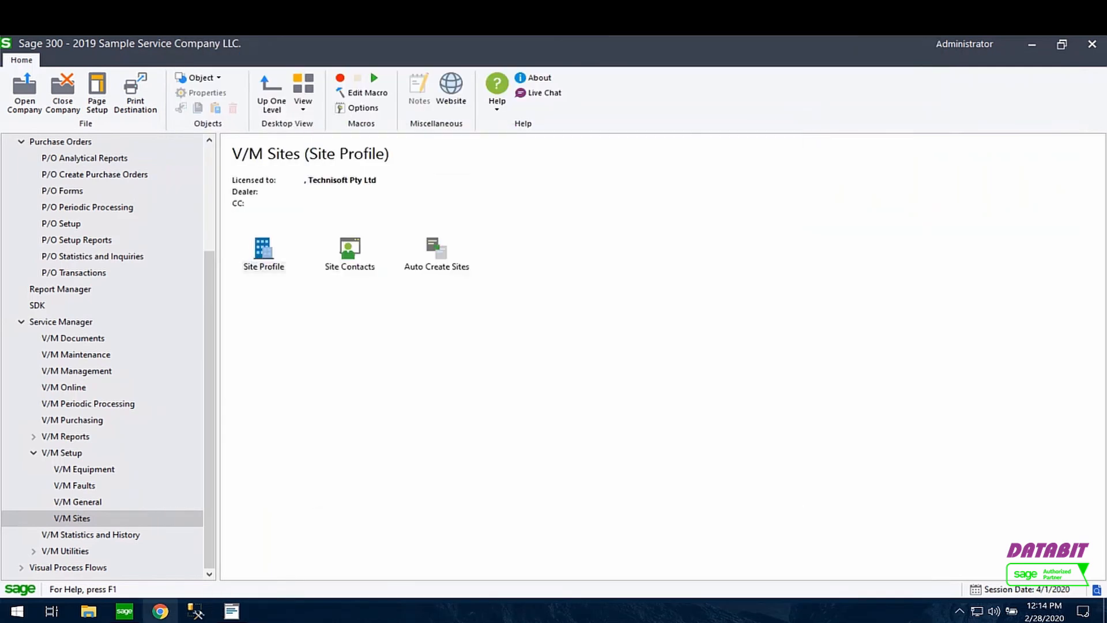
Step: Return to Document Entry, save the changes to JOB000000030 and go to the last job
left_click(222, 614)
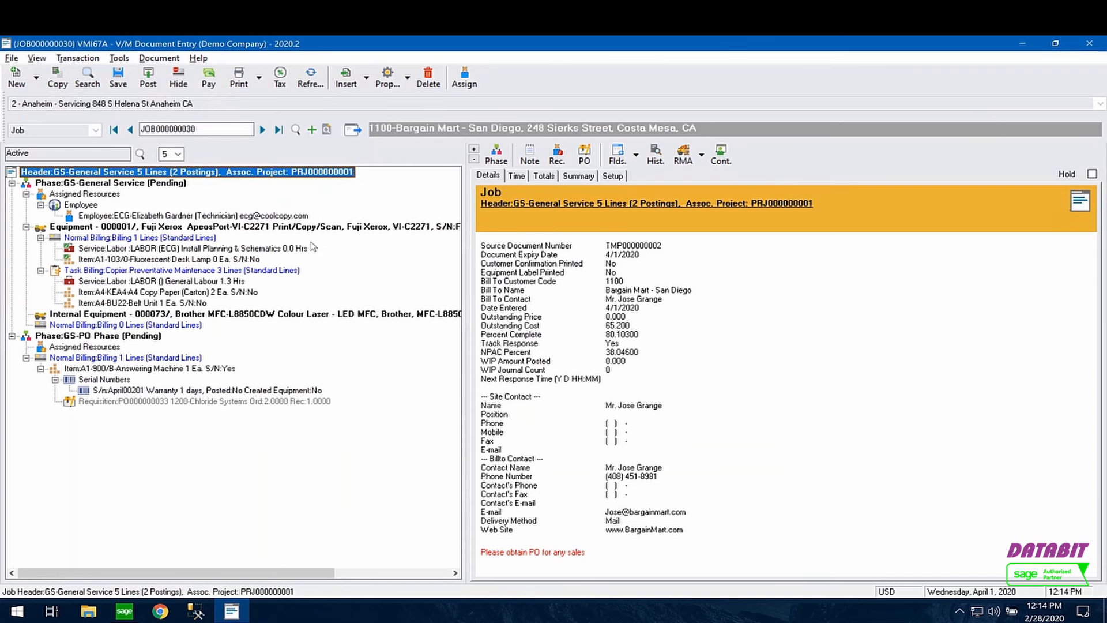
left_click(277, 131)
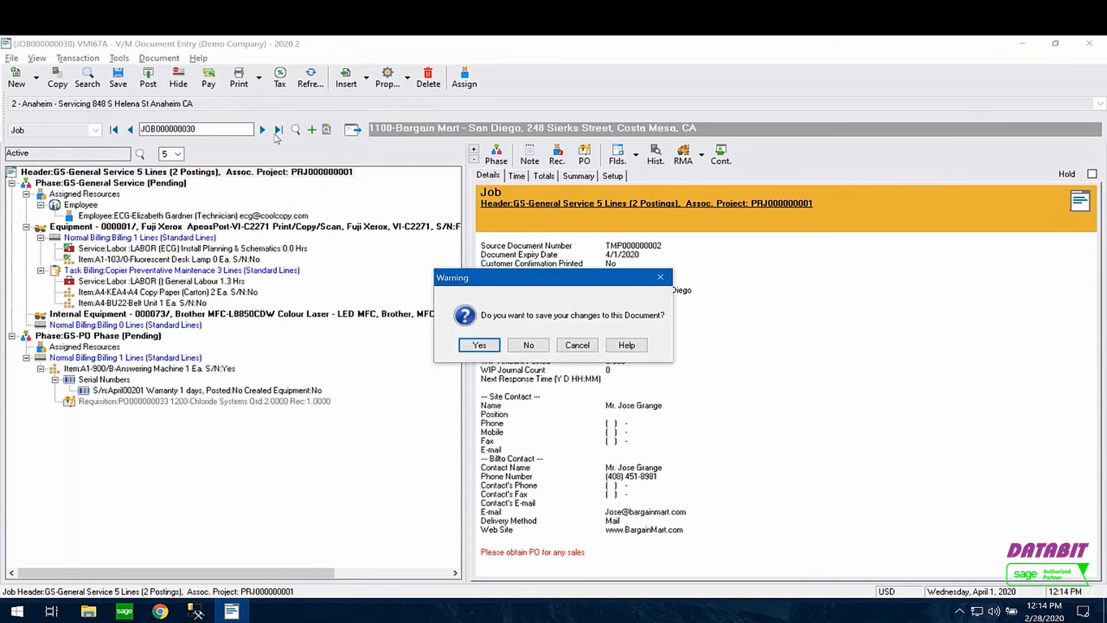
left_click(479, 345)
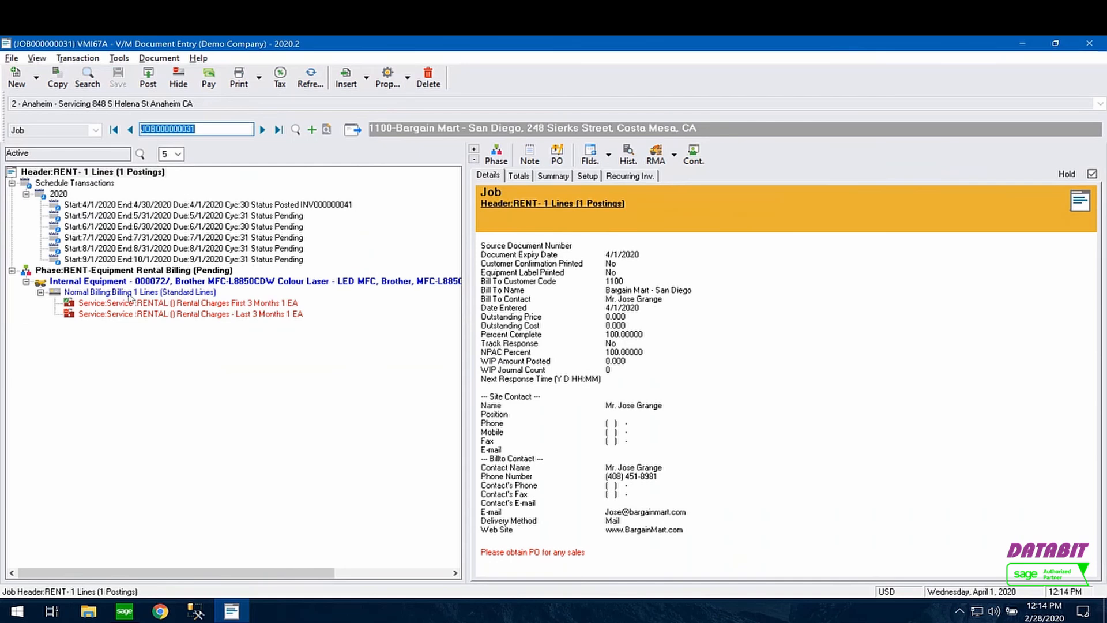
Step: Examine the June schedule entry and the internal transfer settings of equipment 000072 in JOB000000031
left_click(258, 227)
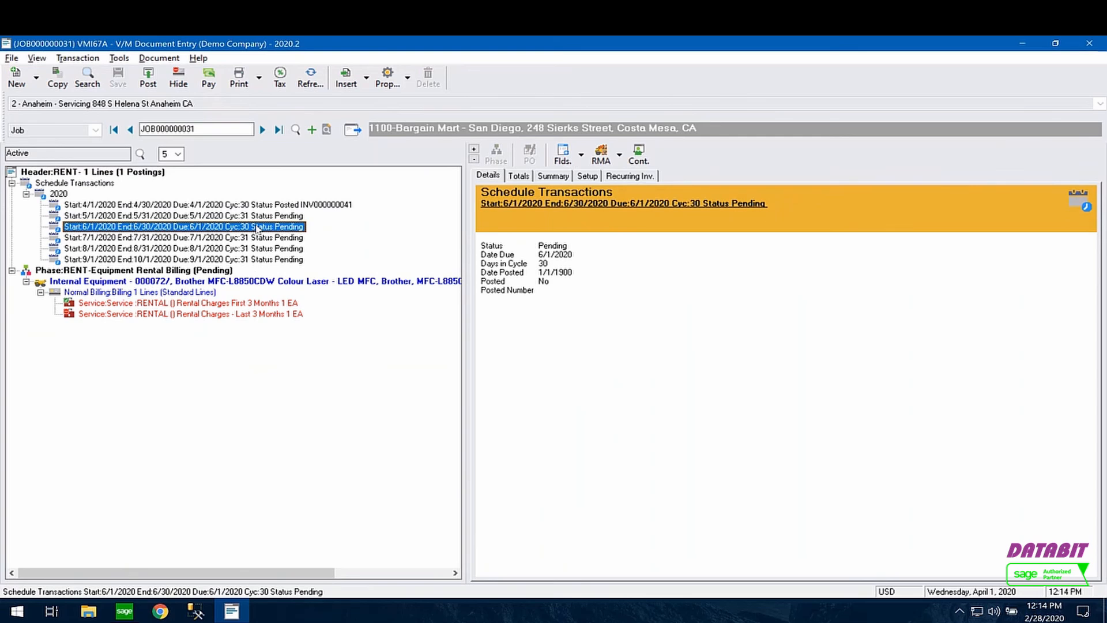
left_click(190, 284)
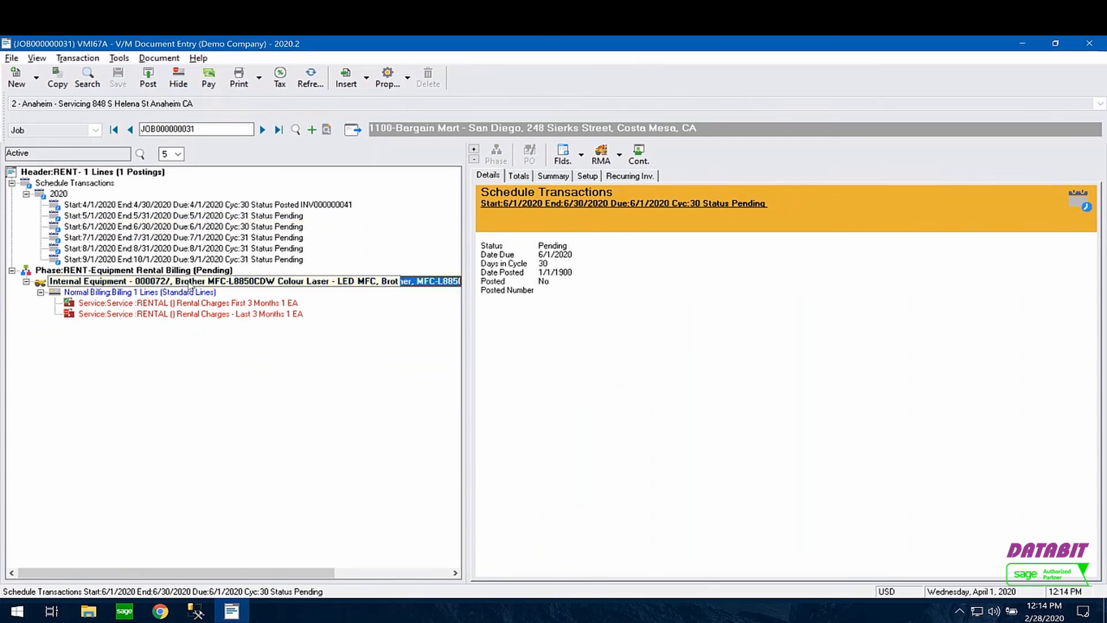
double_click(191, 283)
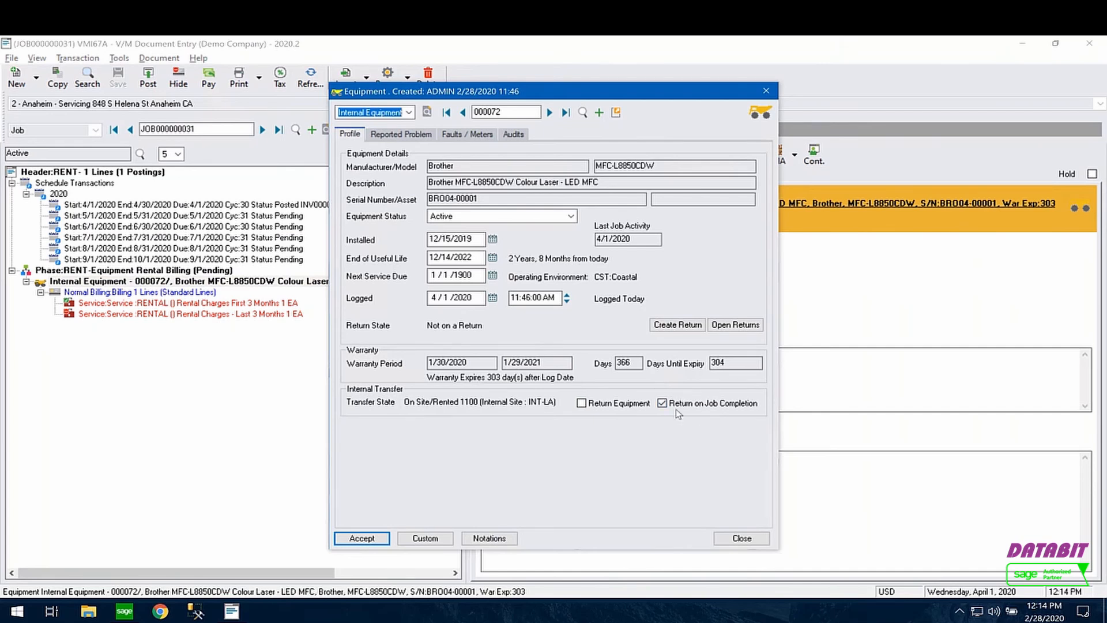
left_click(750, 538)
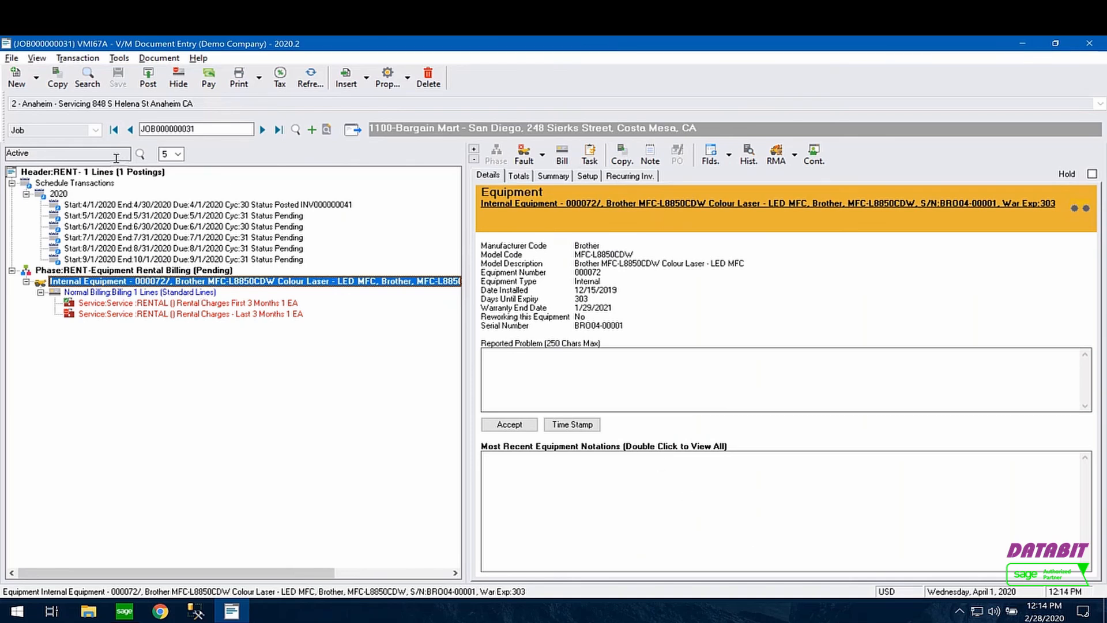
Step: View the Return Internal Equipment list for JOB000000031 and close it without returning equipment 000072
right_click(108, 173)
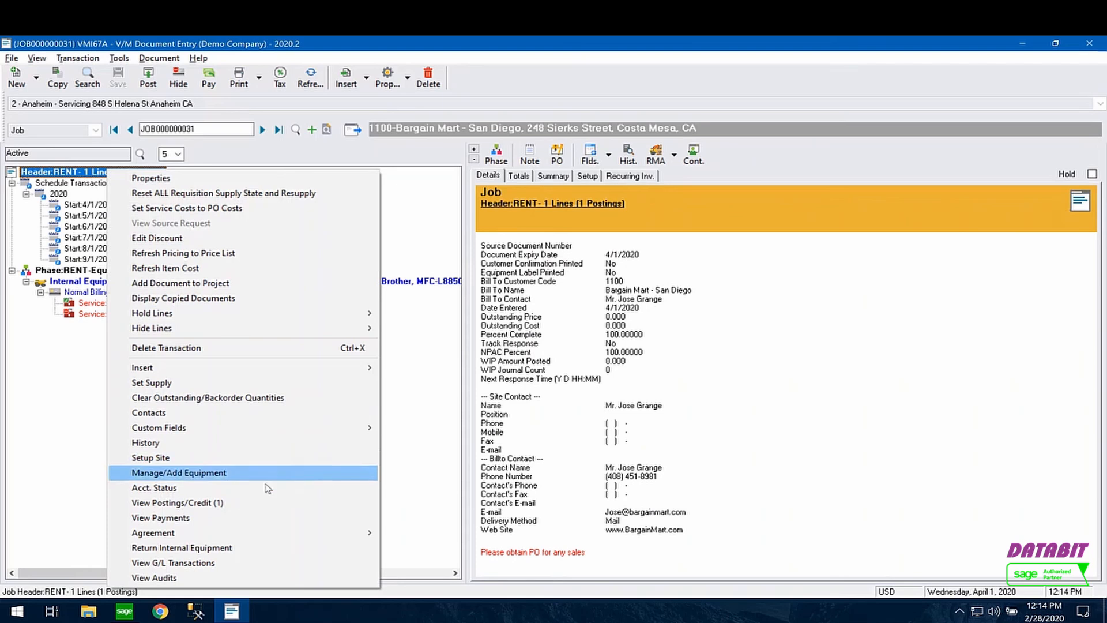
left_click(233, 552)
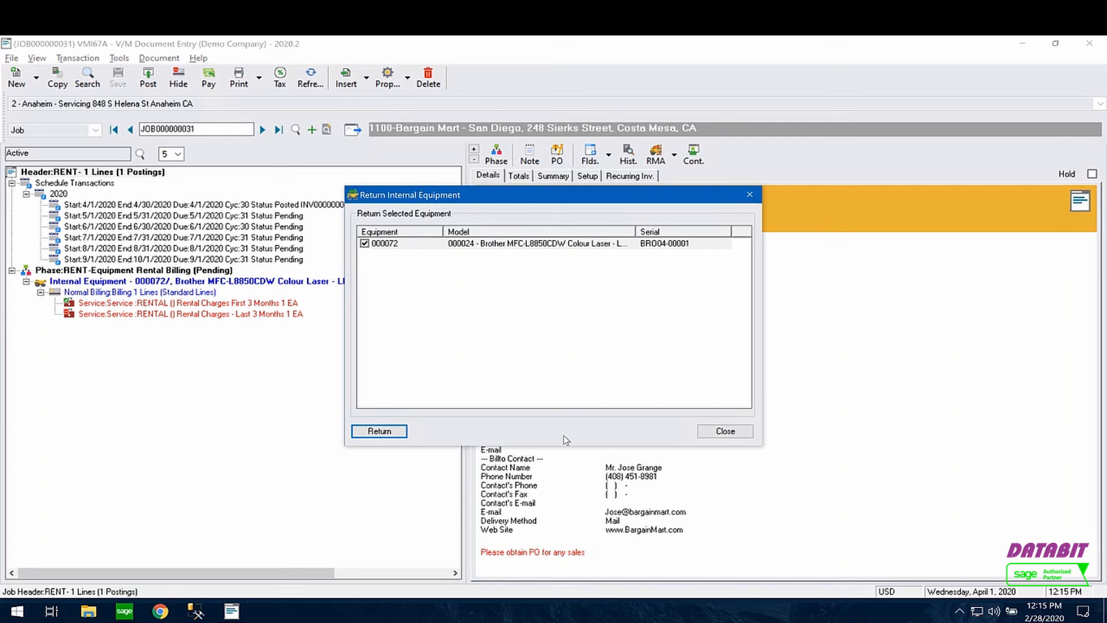
left_click(726, 432)
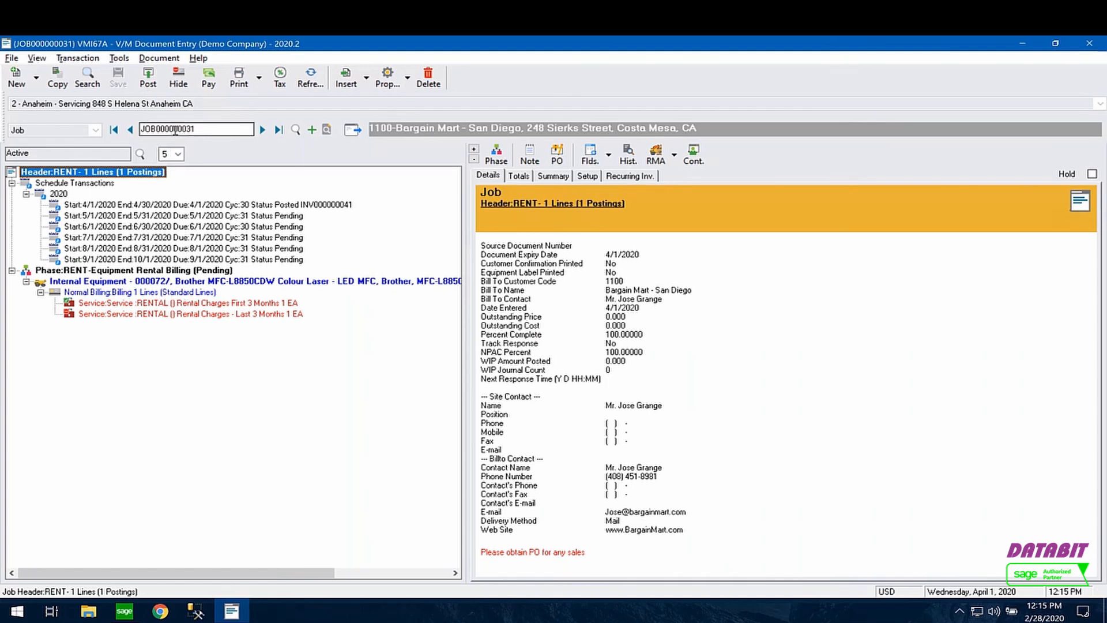
Step: Try to add internal equipment 000072 to the PO Phase of JOB000000030, accepting that it is already on site, and abandon the entry
left_click(131, 131)
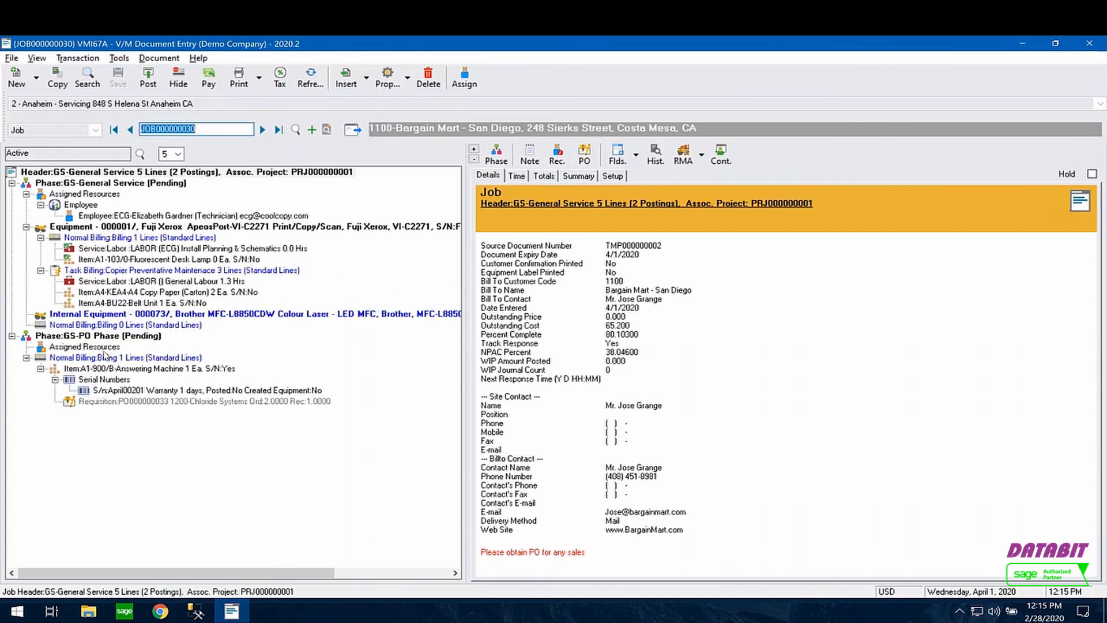
left_click(91, 338)
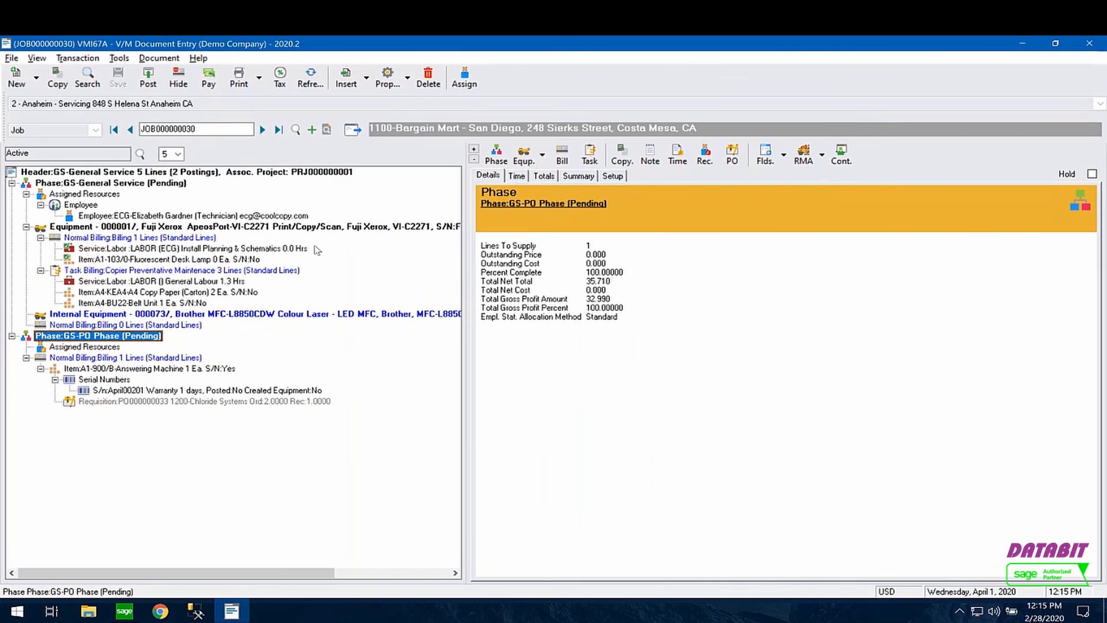
double_click(304, 226)
left_click(383, 114)
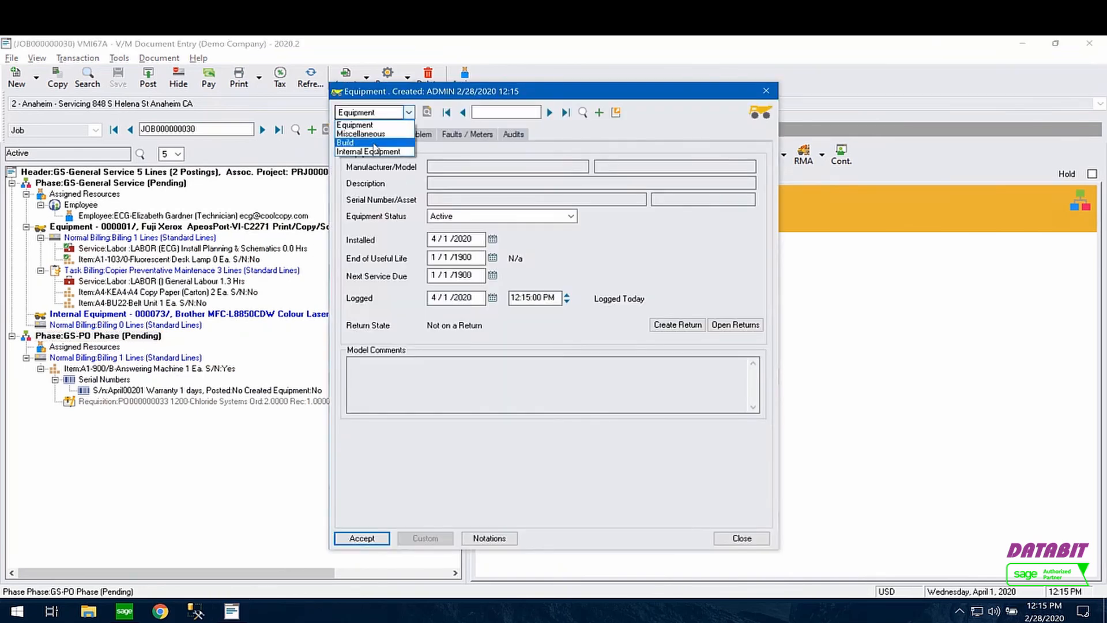
left_click(372, 151)
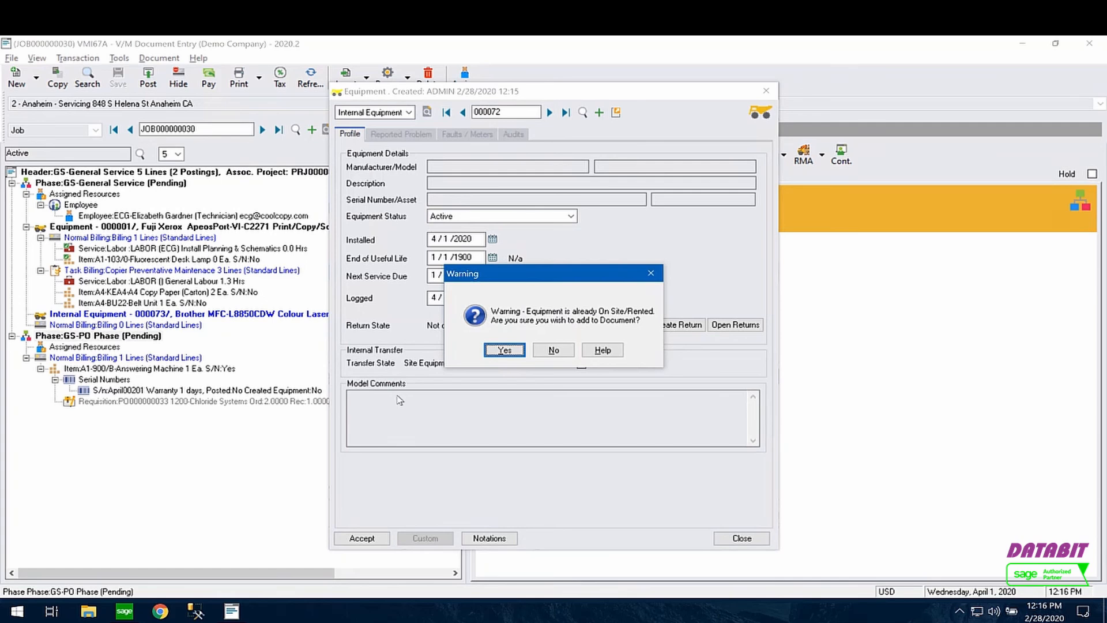
left_click(512, 350)
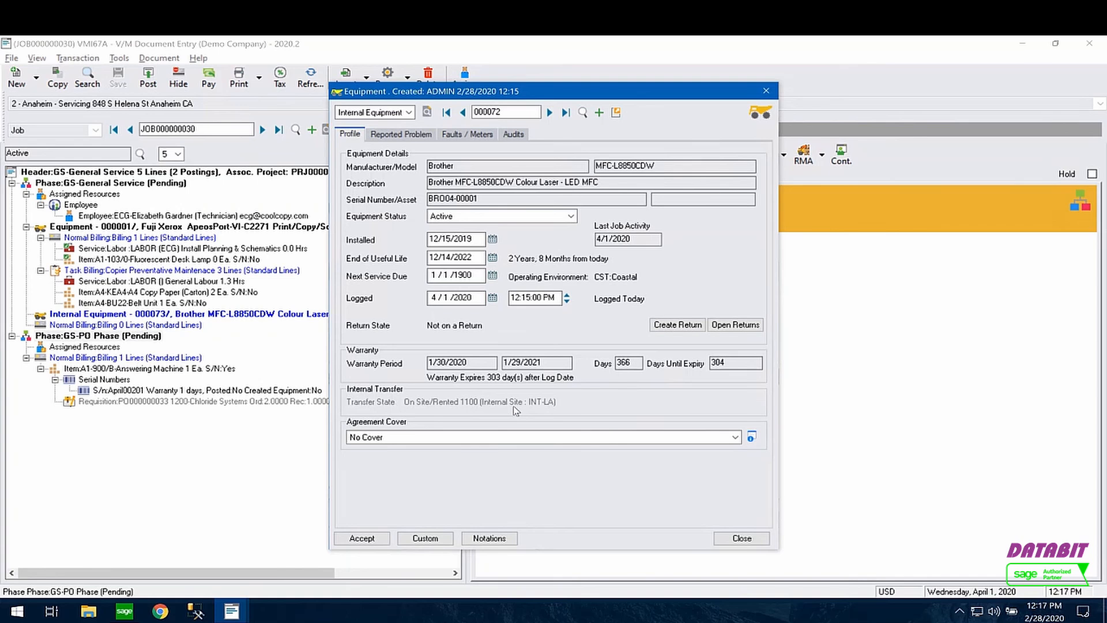
key("Escape")
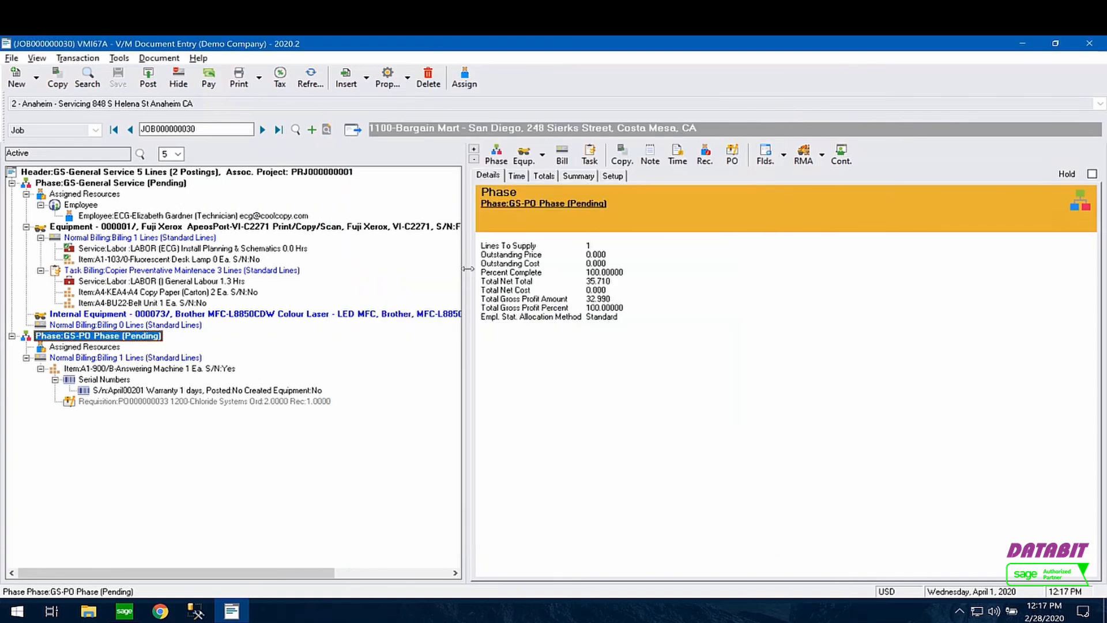
Step: Widen the document tree so more of the equipment descriptions can be read
left_click_drag(468, 276, 542, 275)
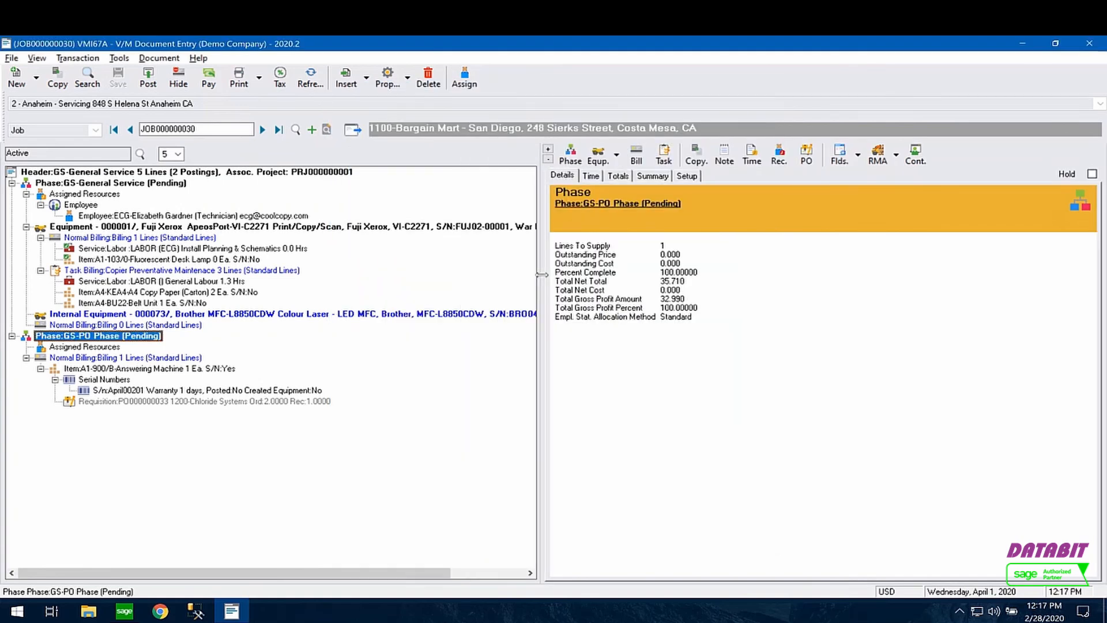